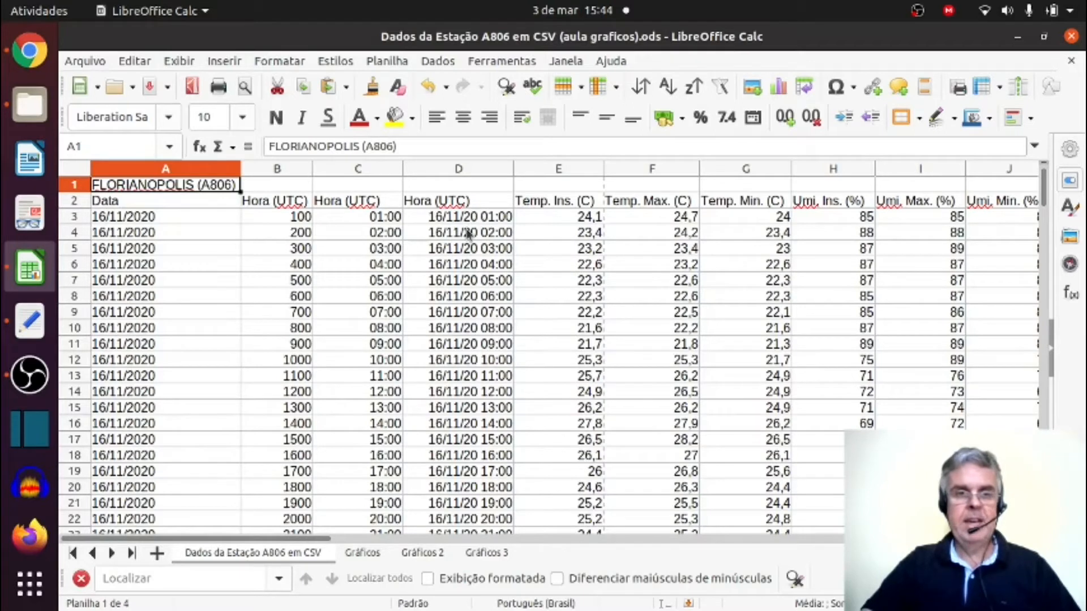
Examine the hourly station records, including the 16/11/2020 dates in A3:A25 and the extent of the data below.
{"action": "left_click", "coordinate": [215, 220]}
{"action": "scroll", "coordinate": [229, 228], "scroll_direction": "down", "scroll_amount": 20}
{"action": "scroll", "coordinate": [230, 229], "scroll_direction": "down", "scroll_amount": 20}
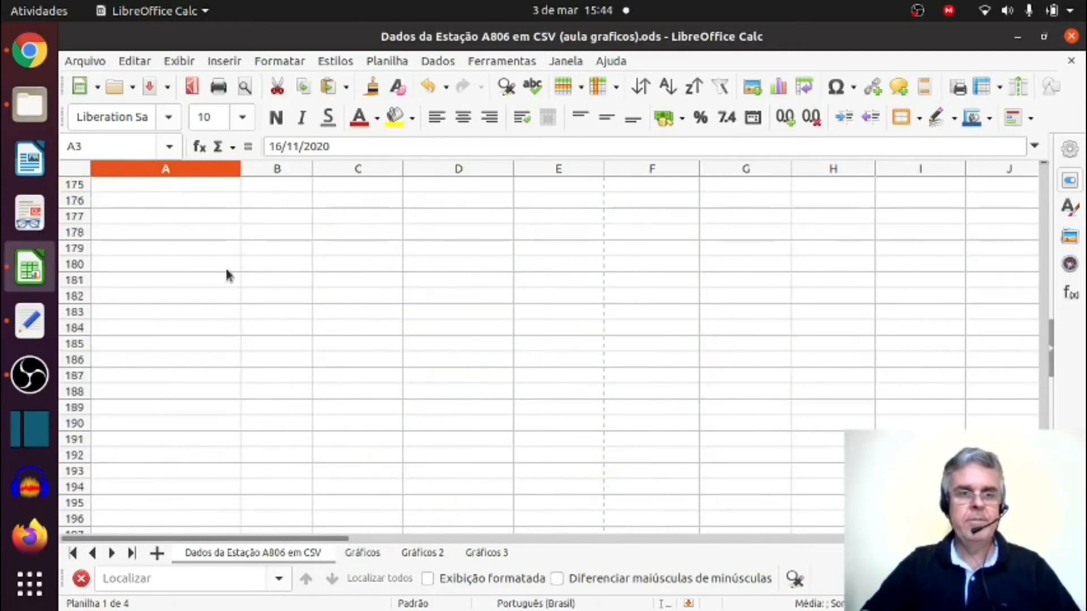
{"action": "scroll", "coordinate": [227, 272], "scroll_direction": "up", "scroll_amount": 20}
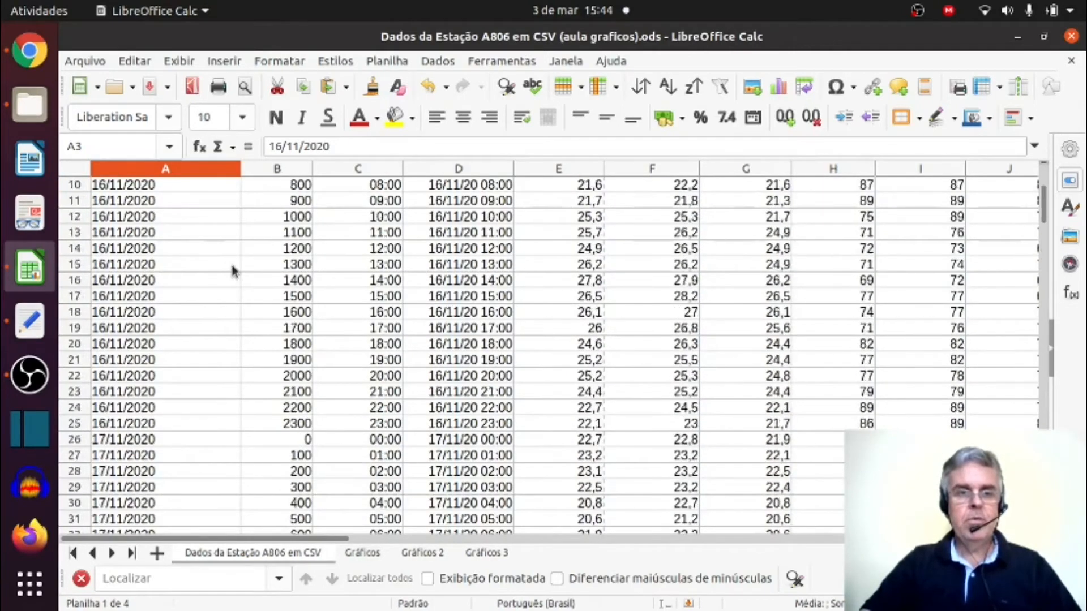
{"action": "scroll", "coordinate": [231, 267], "scroll_direction": "up", "scroll_amount": 4}
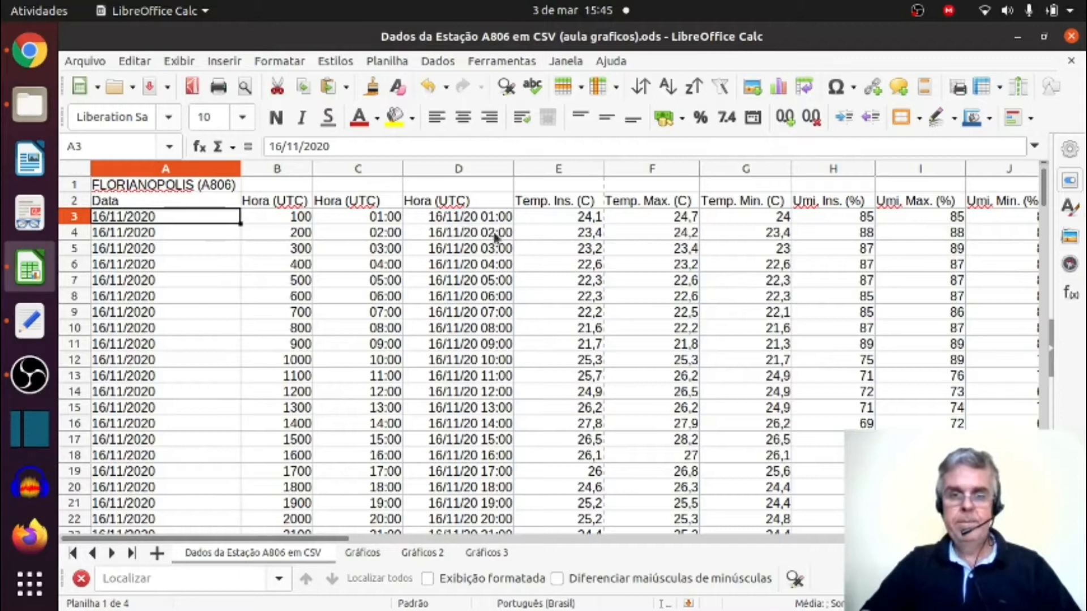
{"action": "left_click_drag", "start_coordinate": [192, 217], "coordinate": [174, 469]}
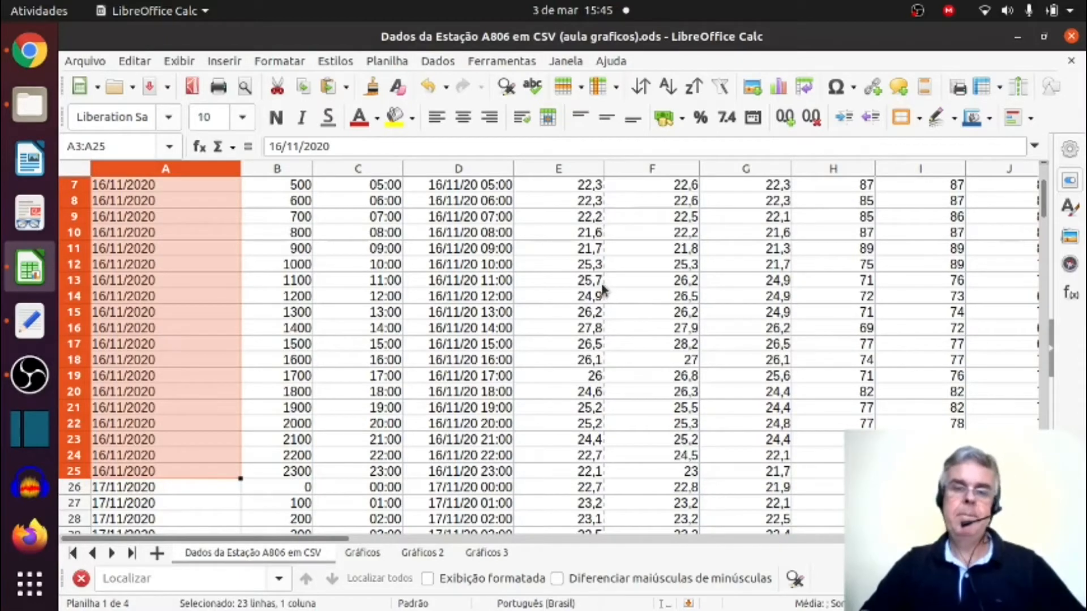
{"action": "scroll", "coordinate": [603, 287], "scroll_direction": "up", "scroll_amount": 2}
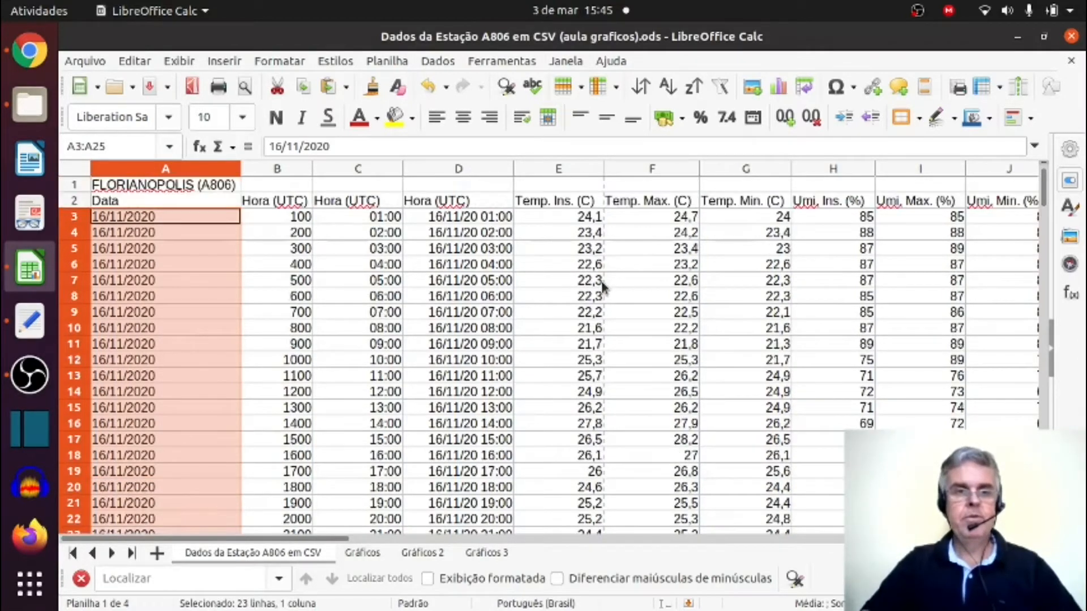
{"action": "left_click", "coordinate": [633, 286]}
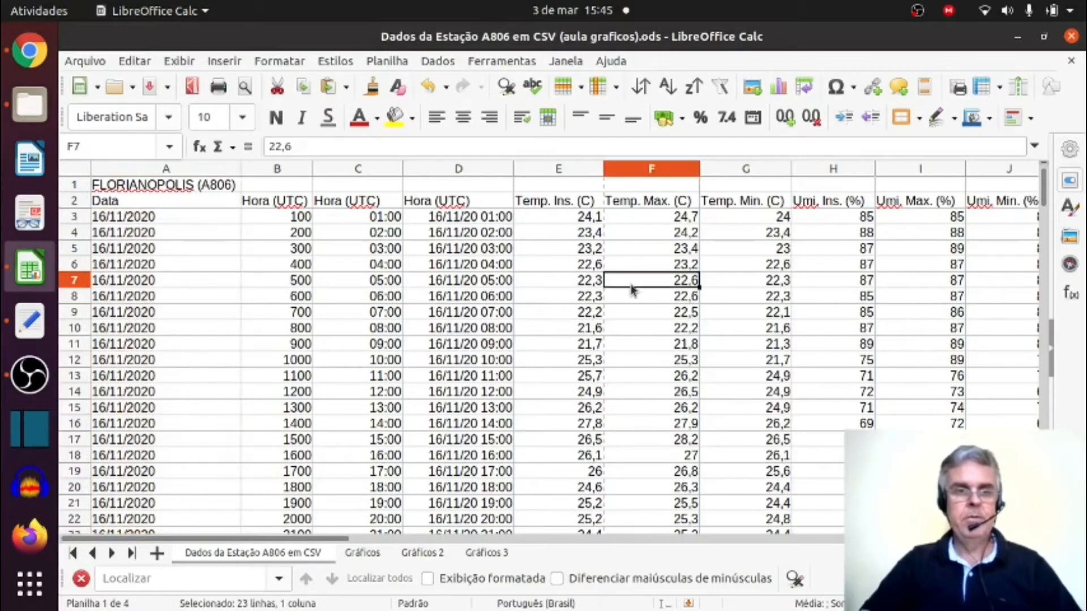
{"action": "key", "text": "ctrl+Down"}
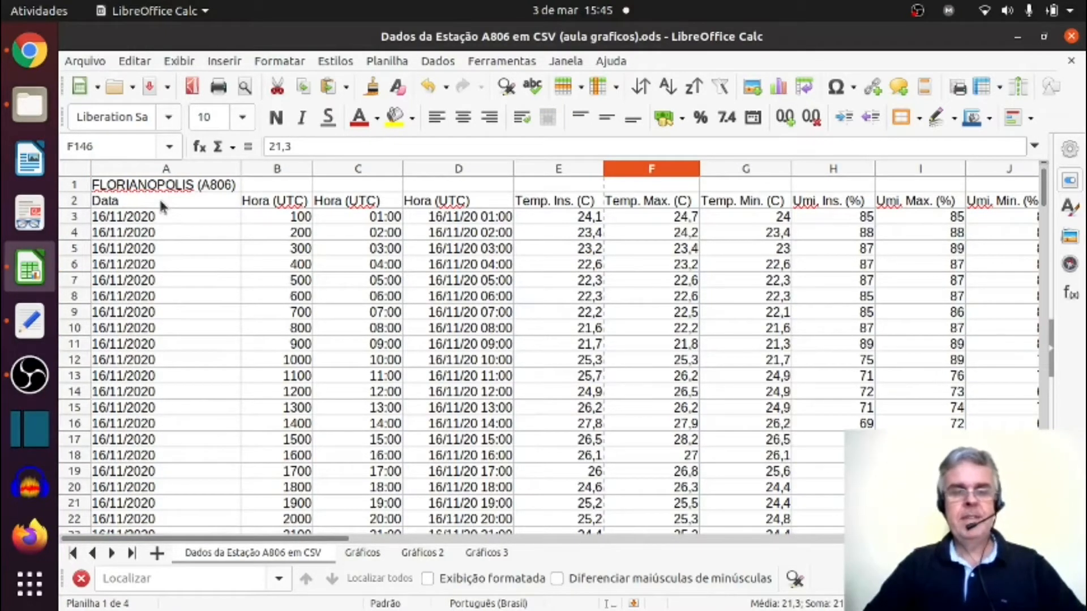
Start a pivot table from the current selection, using the header row and all records in A2:U169.
{"action": "left_click_drag", "start_coordinate": [163, 206], "coordinate": [424, 461]}
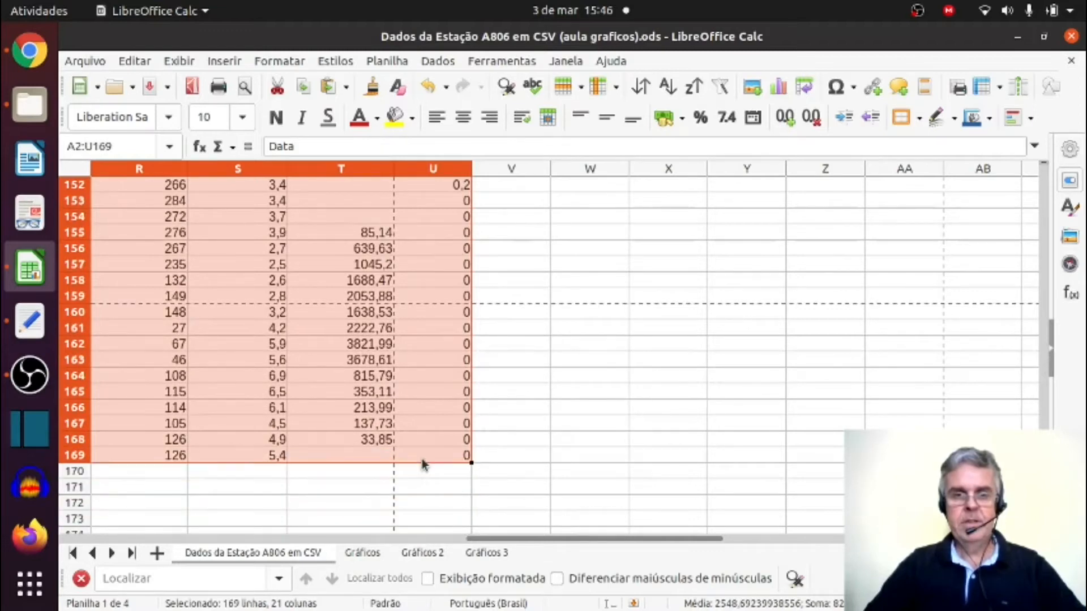
{"action": "left_click_drag", "start_coordinate": [495, 539], "coordinate": [86, 506]}
{"action": "scroll", "coordinate": [461, 302], "scroll_direction": "up", "scroll_amount": 20}
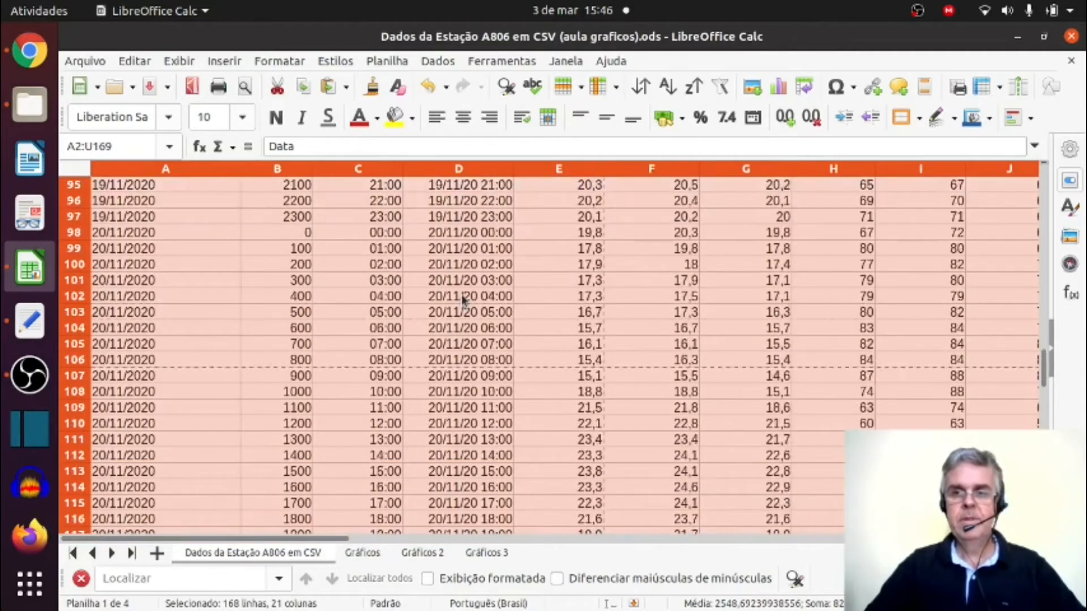
{"action": "scroll", "coordinate": [461, 301], "scroll_direction": "up", "scroll_amount": 1}
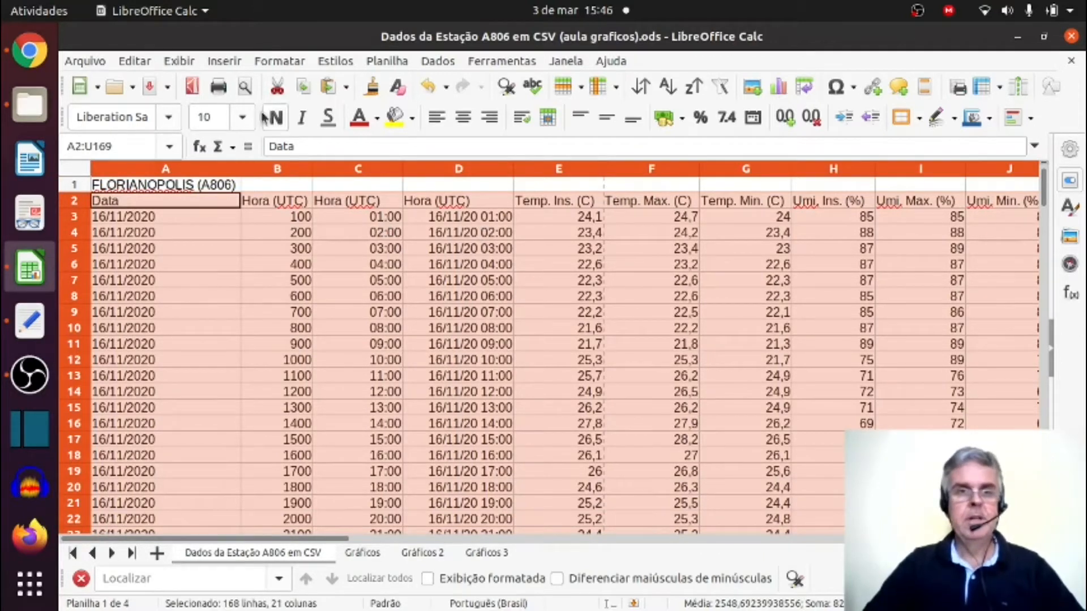
{"action": "left_click", "coordinate": [233, 64]}
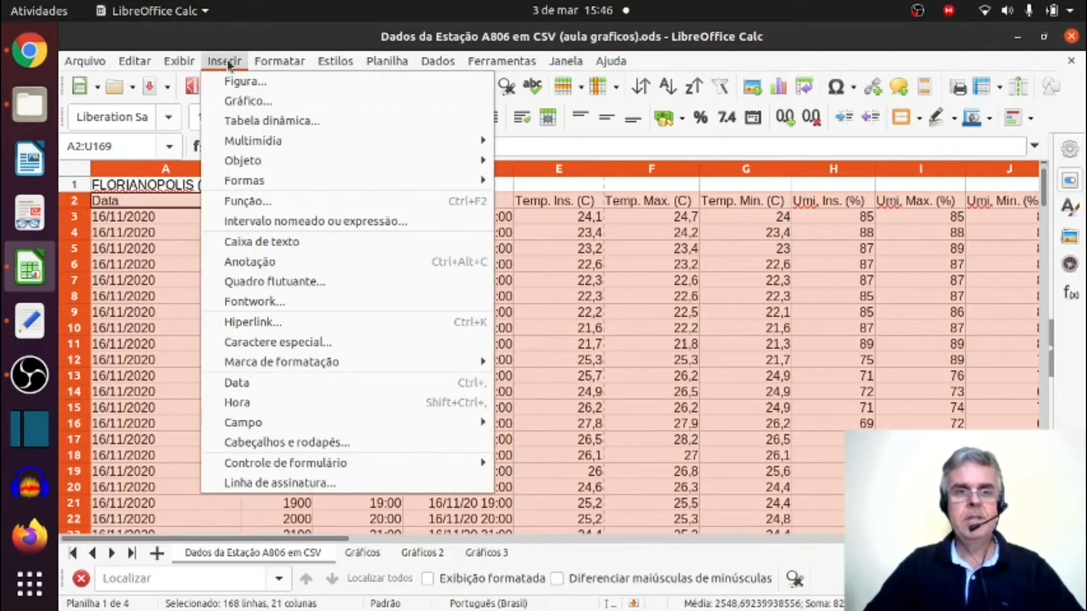
{"action": "left_click", "coordinate": [227, 64]}
{"action": "left_click", "coordinate": [447, 61]}
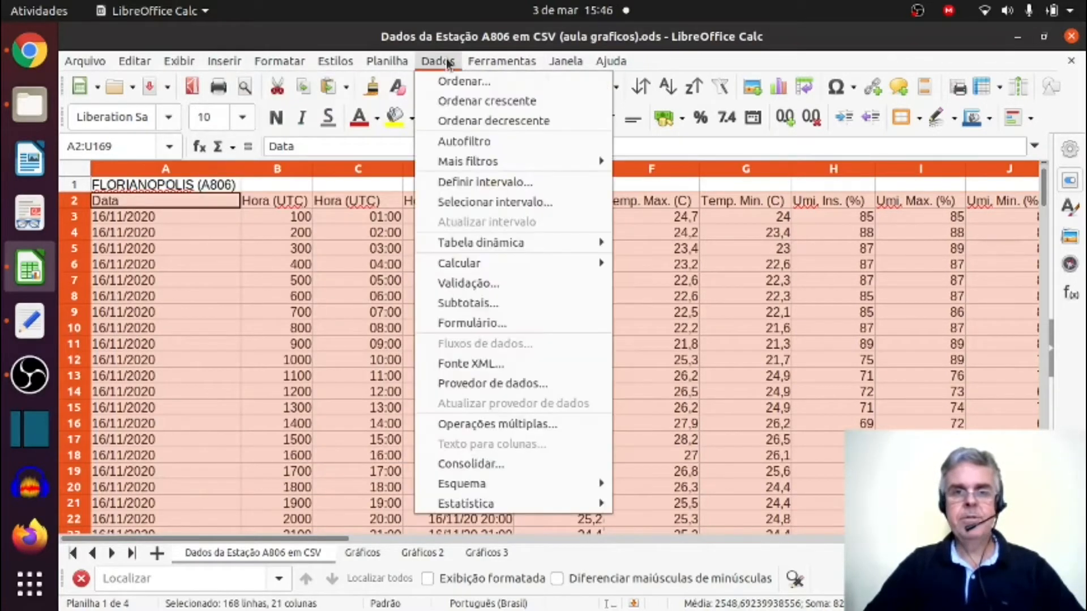
{"action": "mouse_move", "coordinate": [480, 165]}
{"action": "mouse_move", "coordinate": [496, 245]}
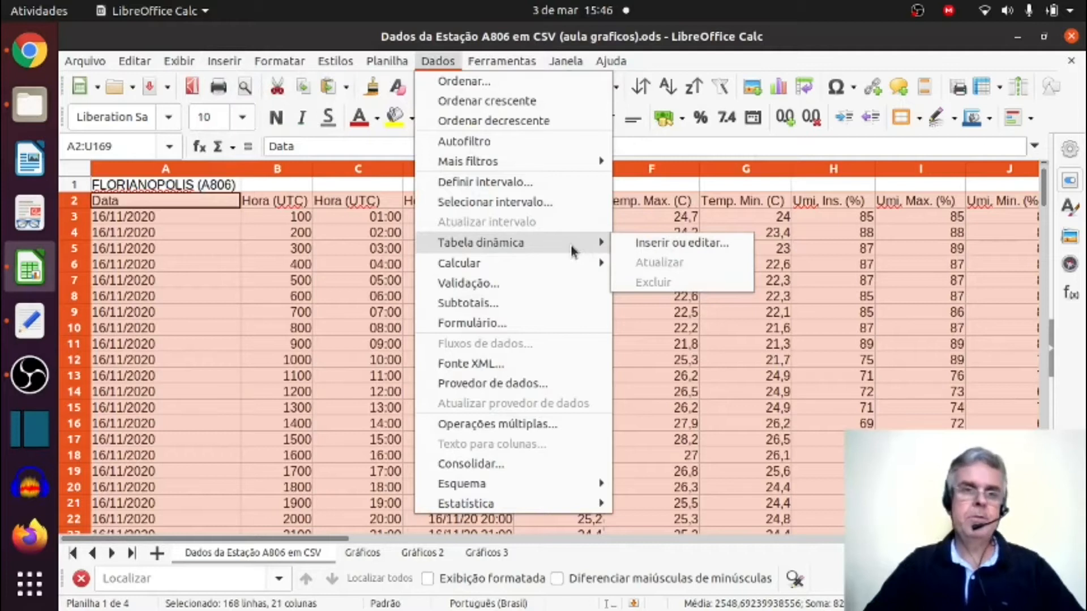
{"action": "left_click", "coordinate": [650, 245]}
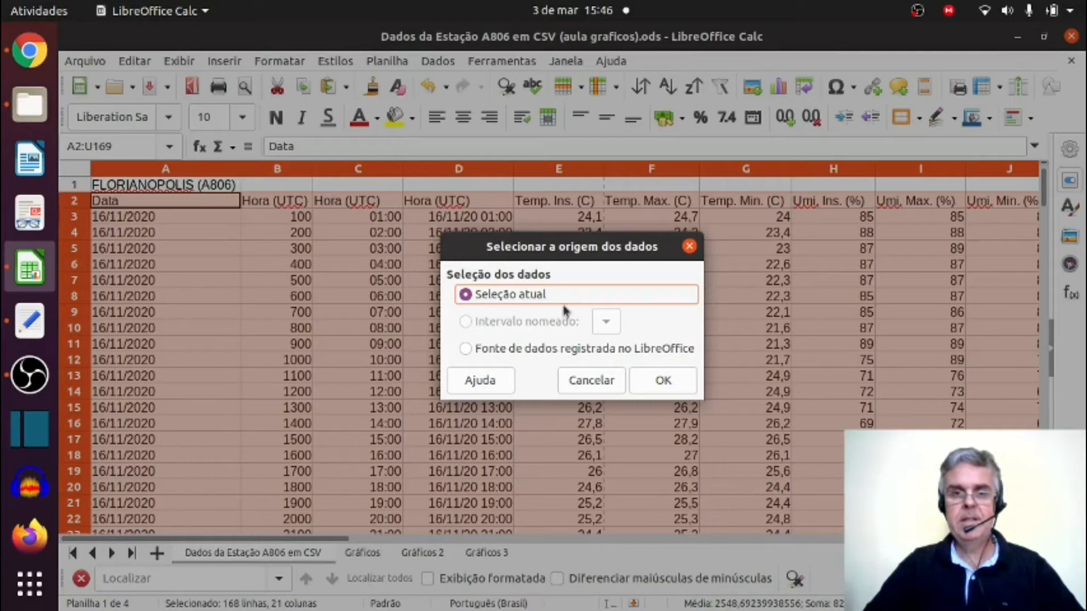
{"action": "left_click", "coordinate": [663, 382]}
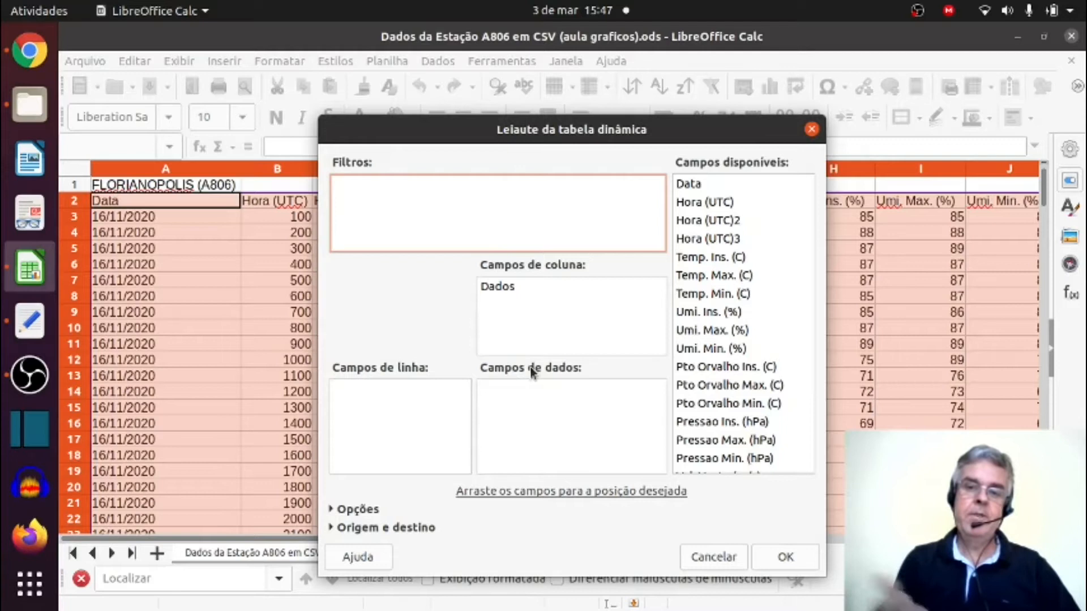
Add Temp. Max. (C) as a data field of the pivot table and set its function to Máx.
{"action": "left_click", "coordinate": [702, 279]}
{"action": "left_click_drag", "start_coordinate": [702, 280], "coordinate": [525, 426]}
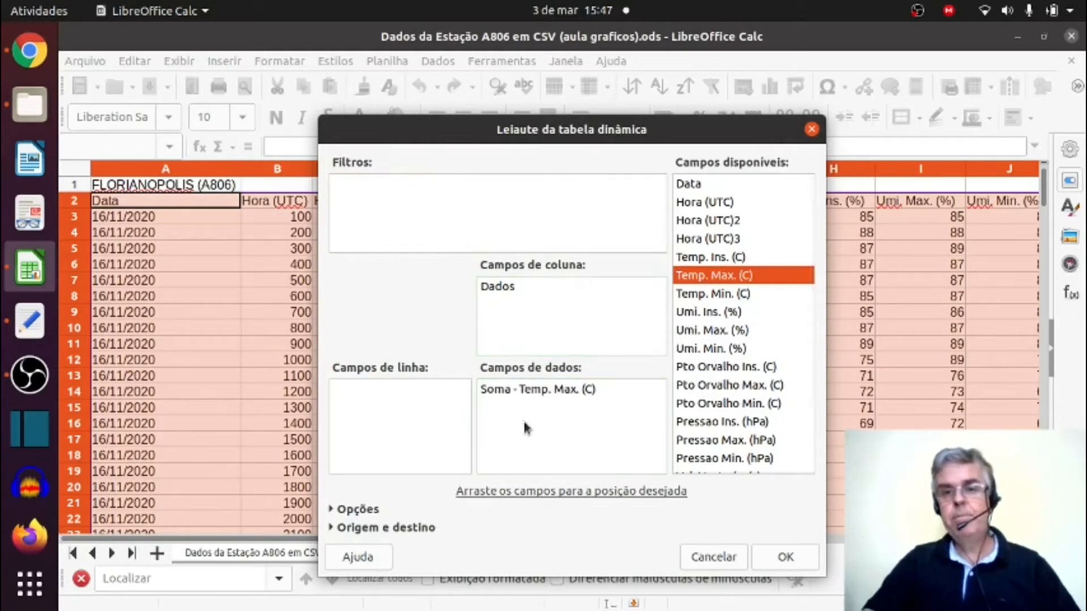
{"action": "double_click", "coordinate": [521, 390]}
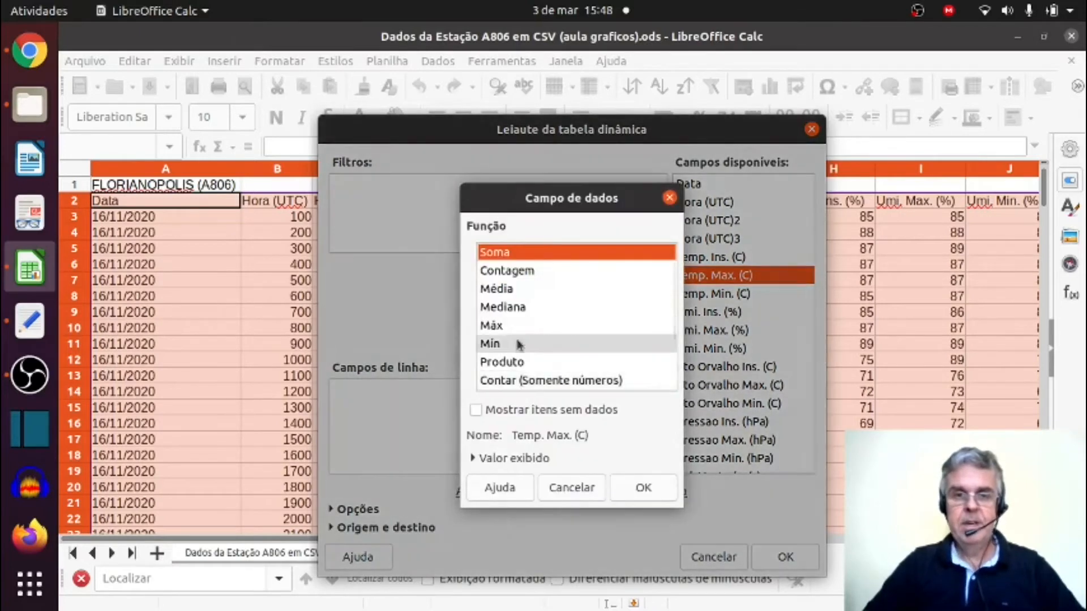
{"action": "scroll", "coordinate": [526, 286], "scroll_direction": "down", "scroll_amount": 3}
{"action": "scroll", "coordinate": [526, 289], "scroll_direction": "up", "scroll_amount": 3}
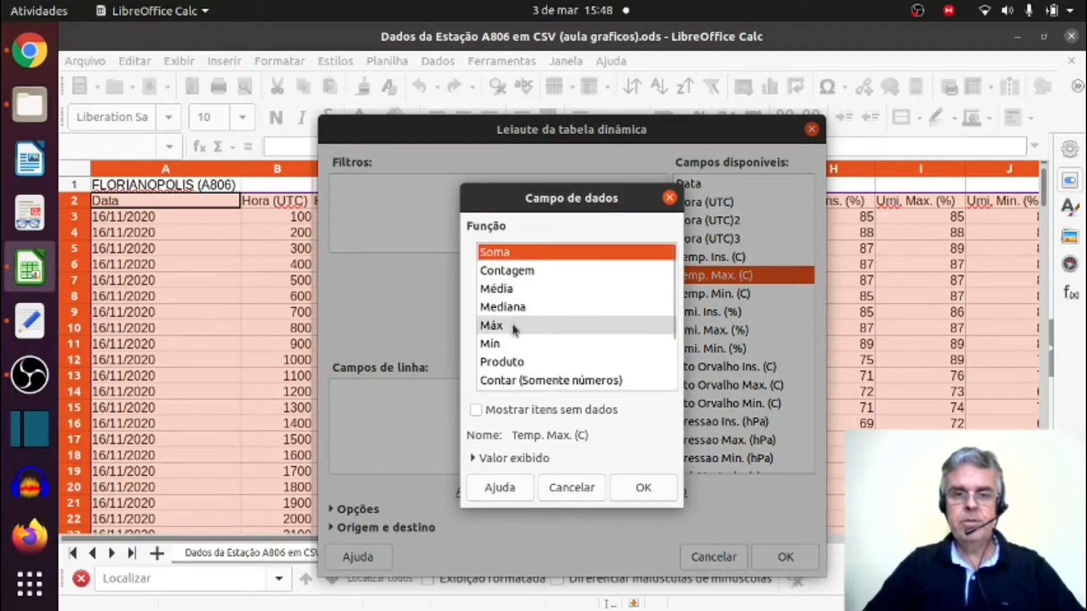
{"action": "left_click", "coordinate": [492, 326]}
{"action": "left_click", "coordinate": [637, 487]}
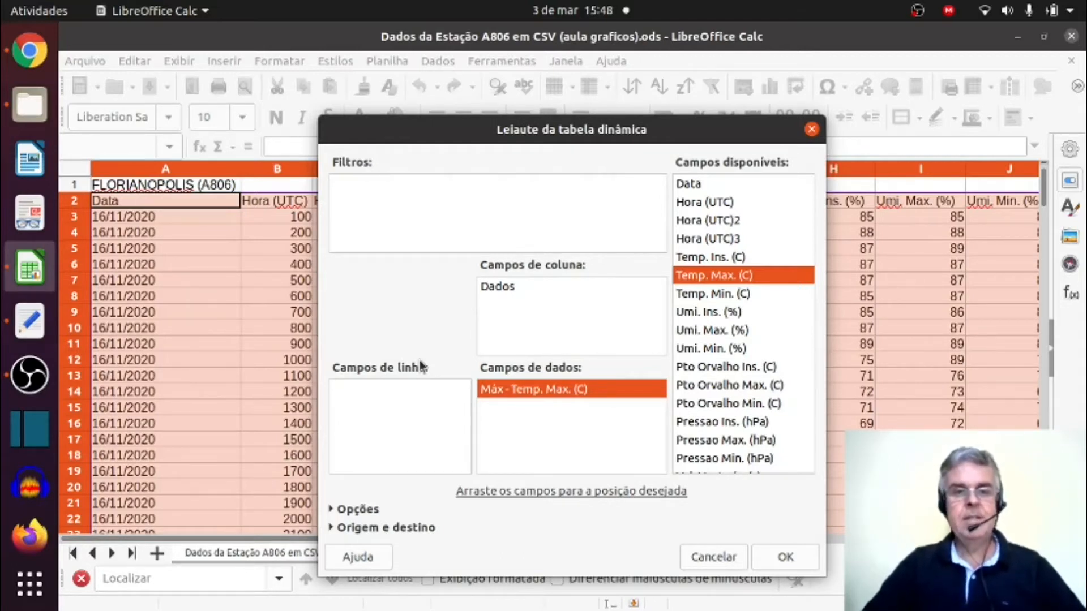
Add Data as the row field, create the pivot table, and check it against the station data sheet.
{"action": "left_click_drag", "start_coordinate": [688, 184], "coordinate": [391, 408]}
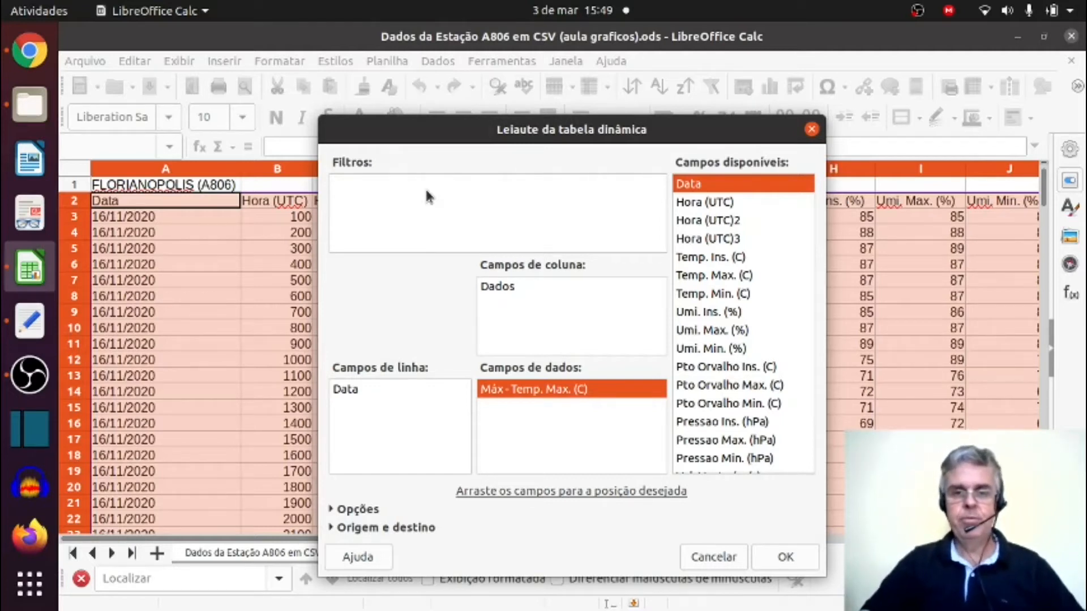
{"action": "left_click", "coordinate": [784, 557]}
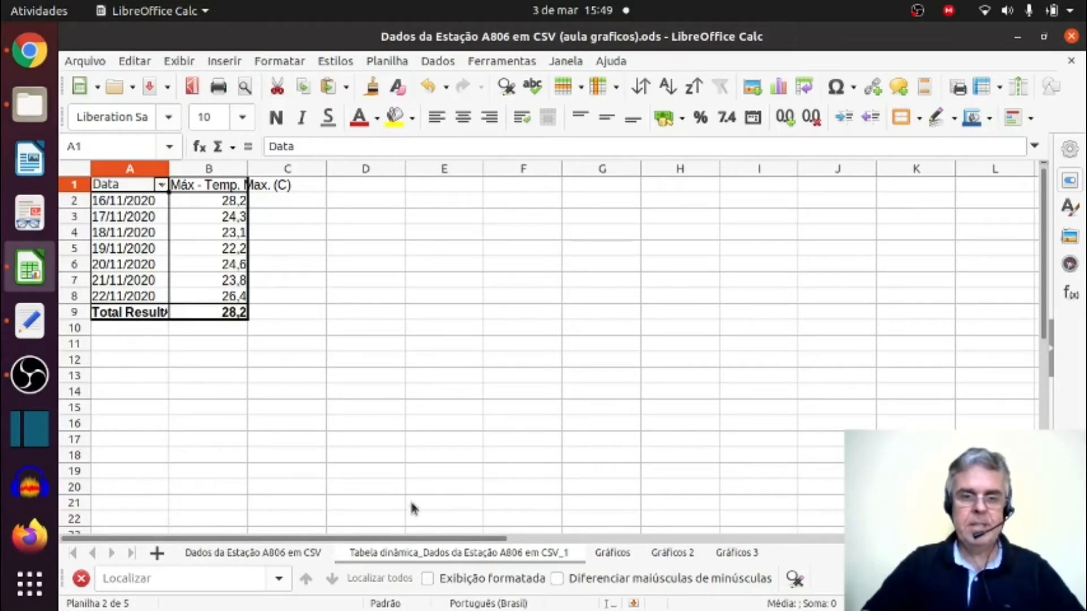
{"action": "left_click", "coordinate": [250, 554]}
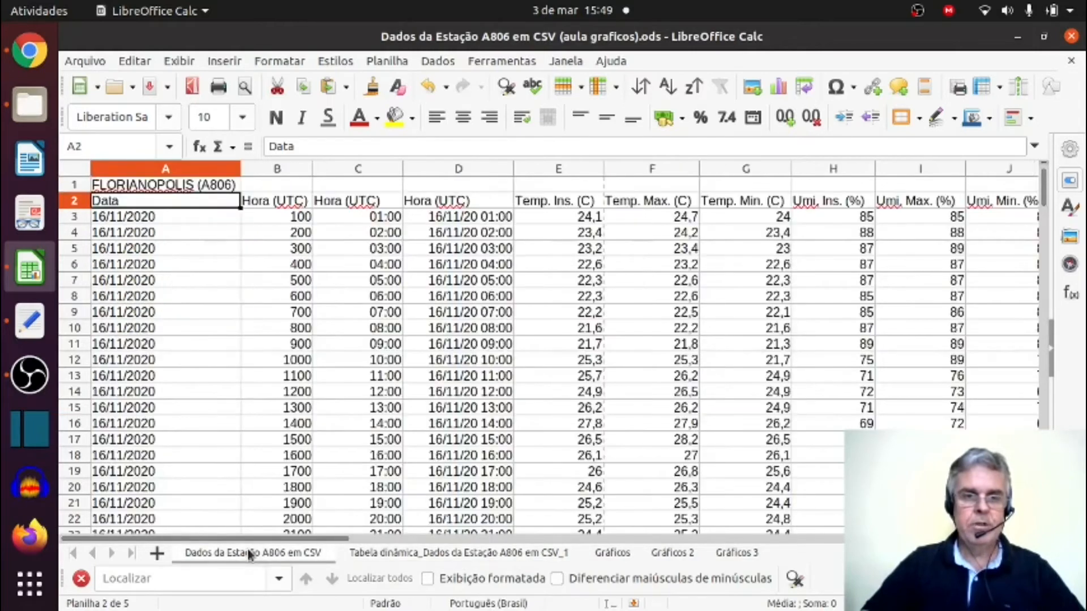
{"action": "left_click", "coordinate": [453, 556]}
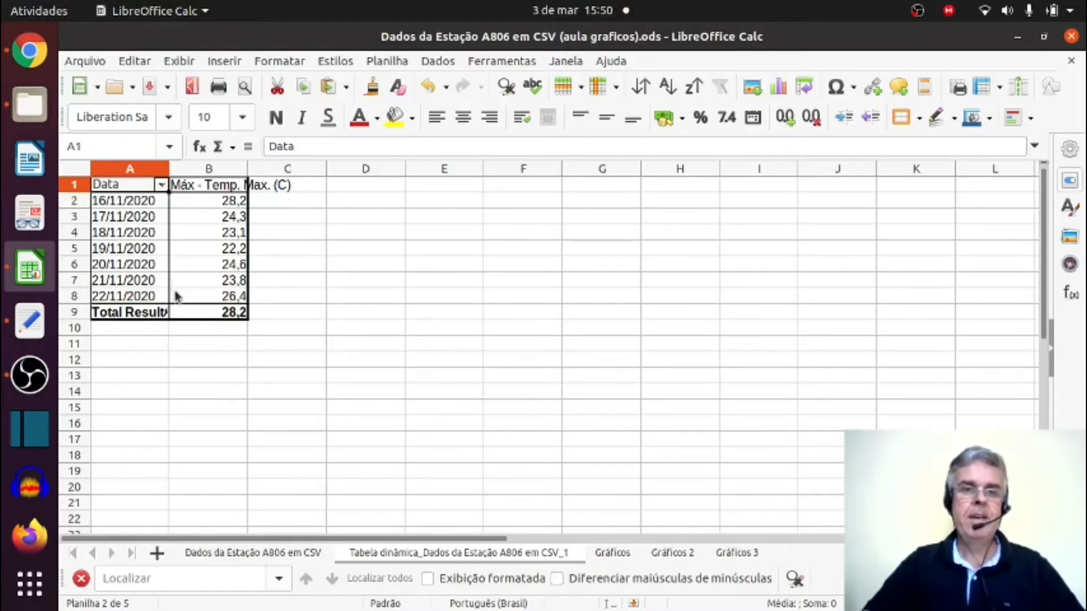
Edit the pivot table's layout to add Temp. Min. (C) as a second data field with the Mín function.
{"action": "left_click", "coordinate": [181, 232]}
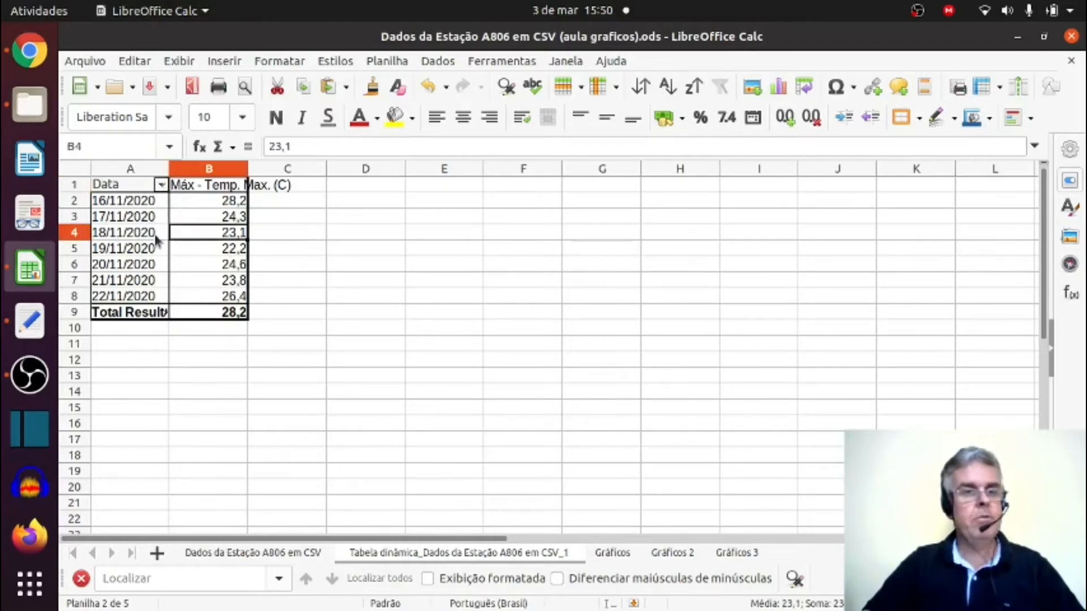
{"action": "right_click", "coordinate": [195, 235]}
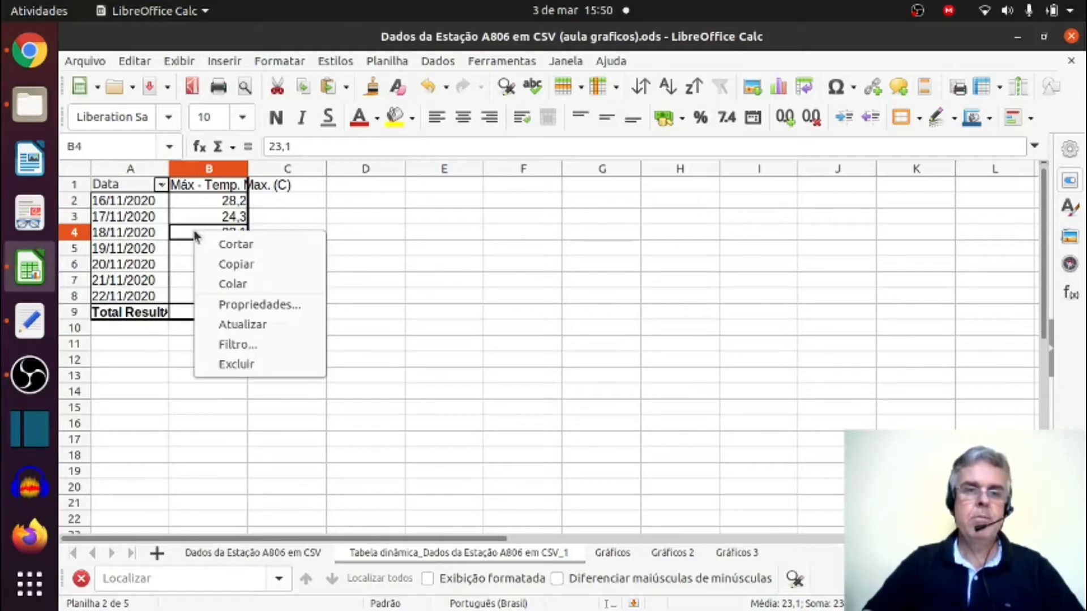
{"action": "left_click", "coordinate": [246, 306]}
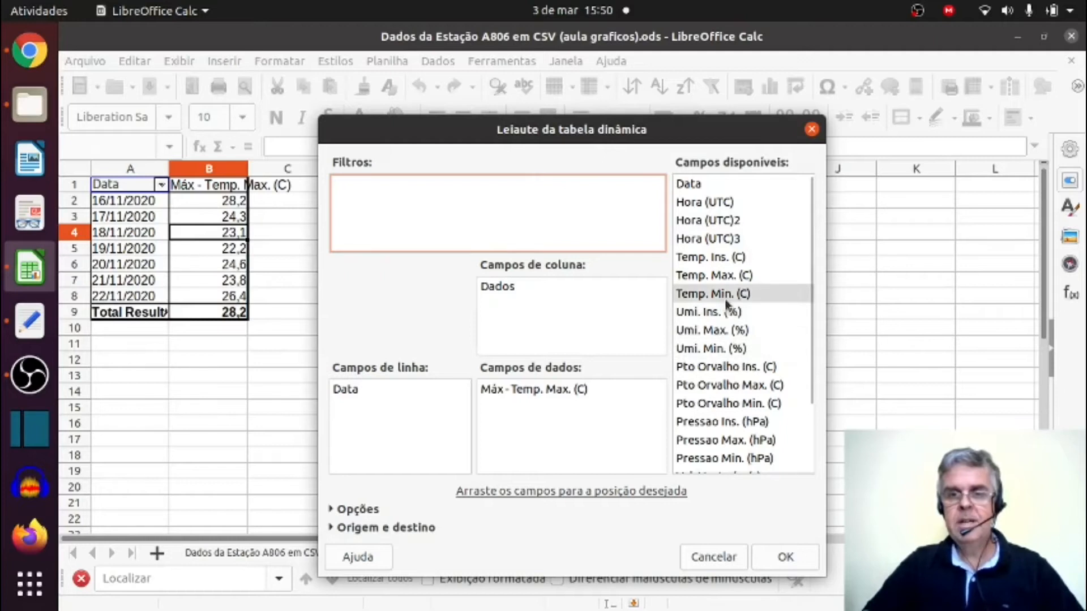
{"action": "left_click_drag", "start_coordinate": [729, 294], "coordinate": [572, 418]}
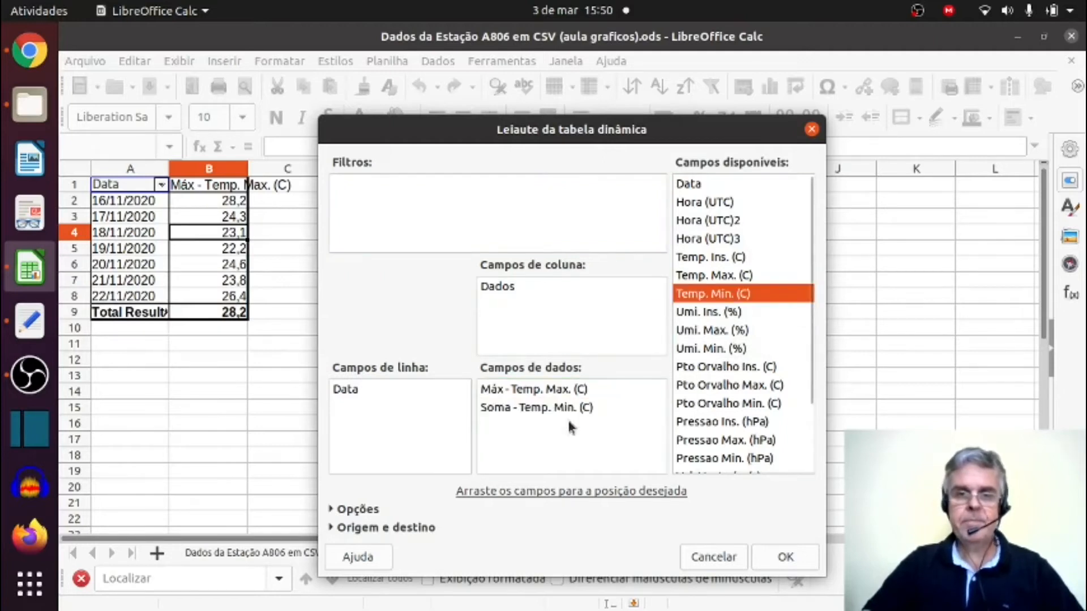
{"action": "double_click", "coordinate": [517, 410]}
{"action": "double_click", "coordinate": [491, 344]}
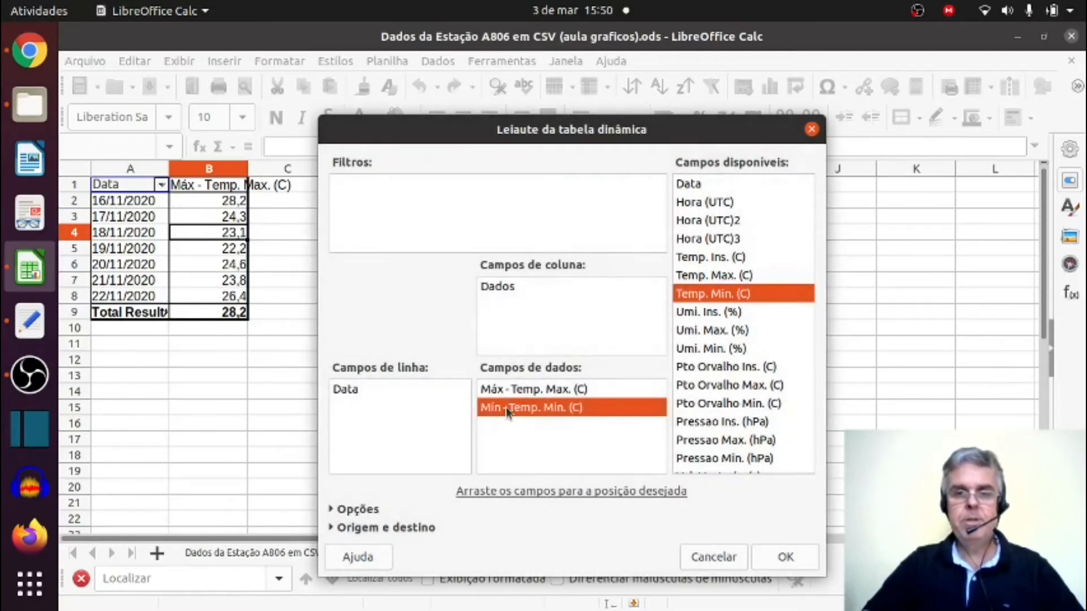
{"action": "left_click", "coordinate": [784, 558]}
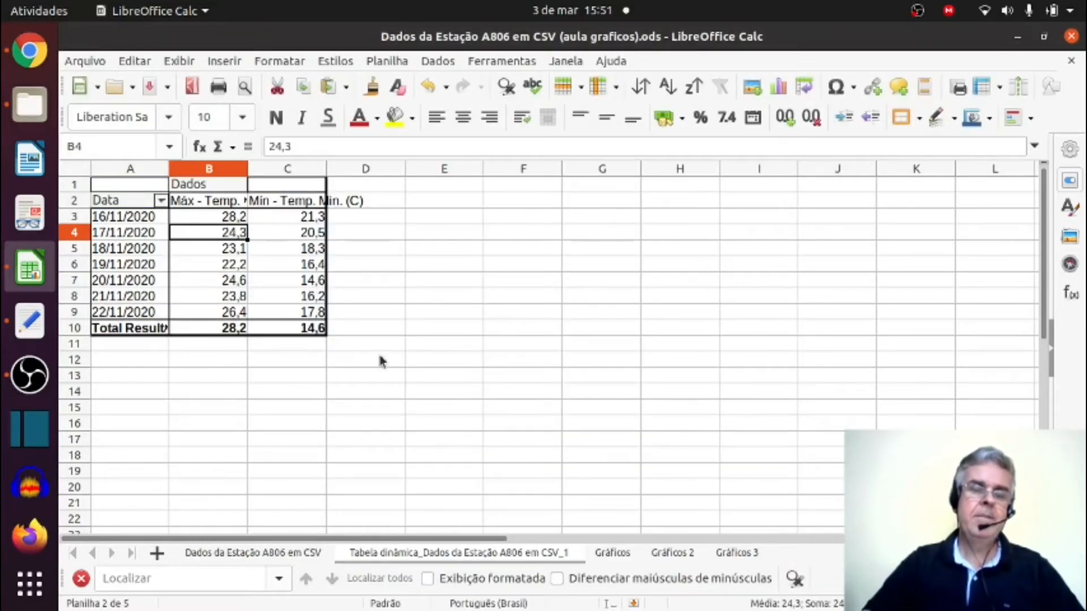
Review the daily maximum and minimum temperatures in the pivot table, comparing the 16/11/2020 and 17/11/2020 rows.
{"action": "key", "text": "ctrl+Home"}
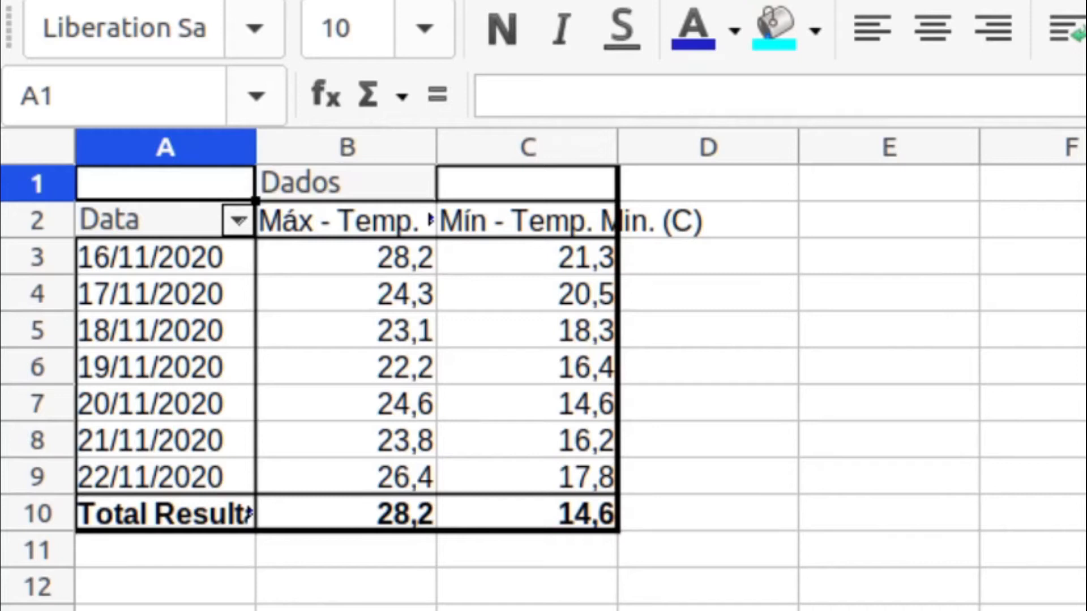
{"action": "left_click", "coordinate": [576, 371]}
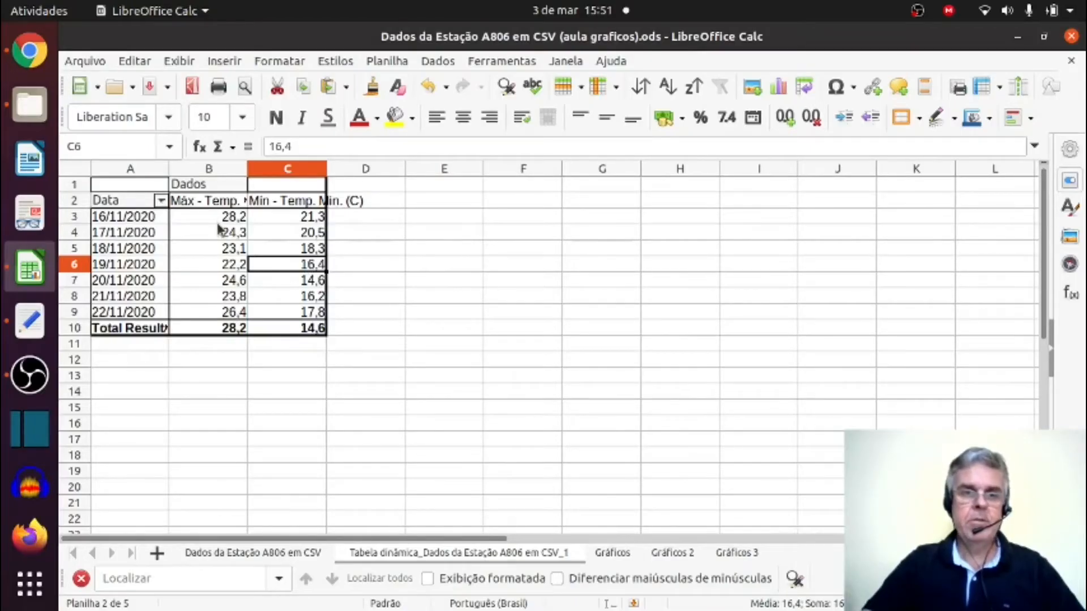
{"action": "left_click", "coordinate": [216, 220]}
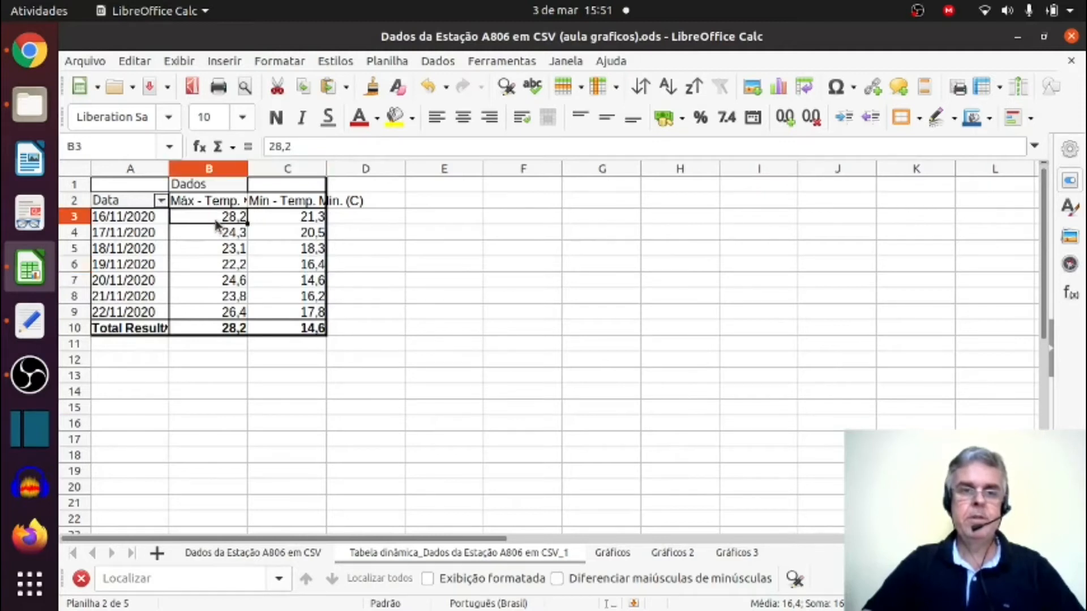
{"action": "left_click", "coordinate": [292, 220]}
{"action": "left_click", "coordinate": [229, 238]}
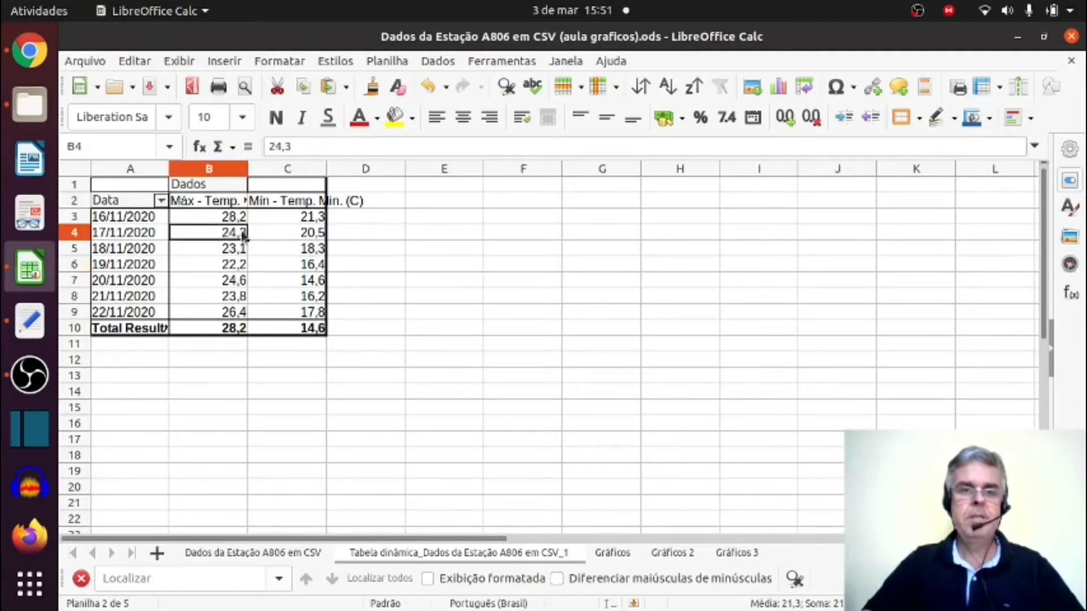
{"action": "left_click", "coordinate": [283, 238]}
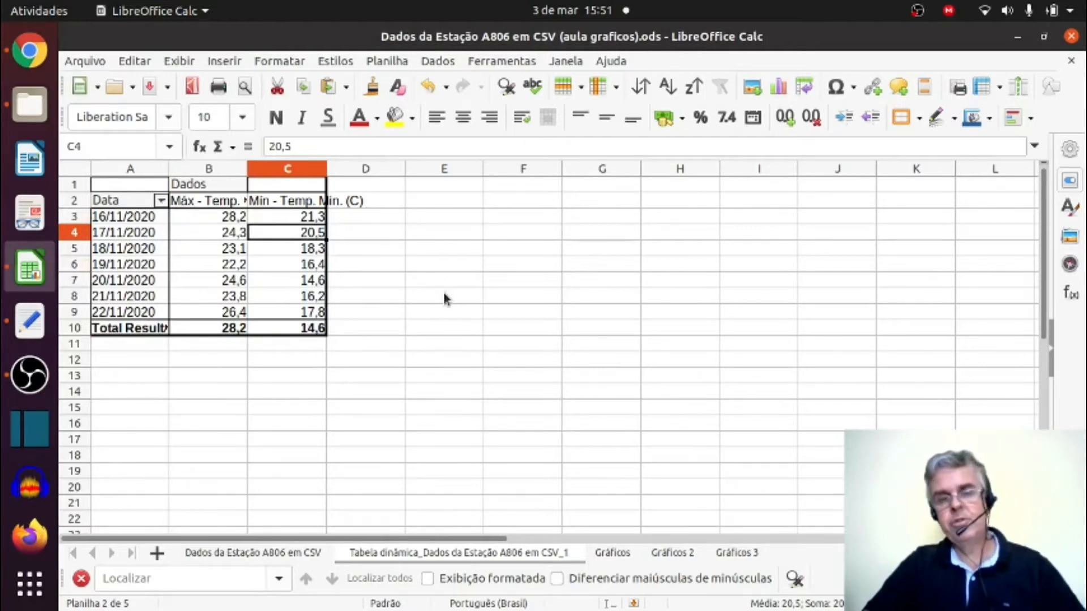
{"action": "left_click", "coordinate": [370, 215]}
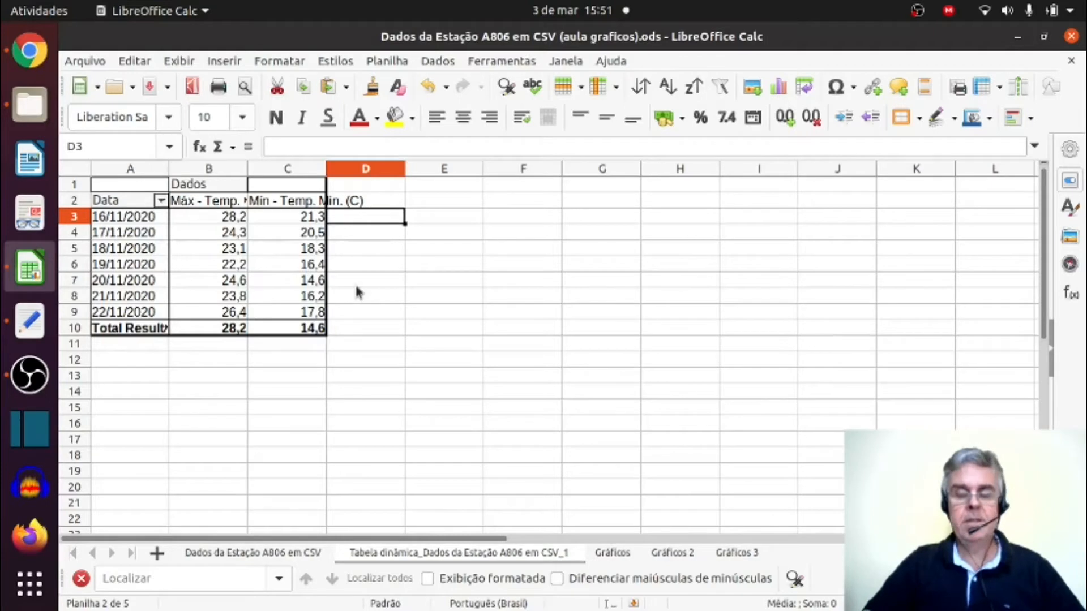
Calculate the daily temperature range in D3 with =B3-C3 and fill the formula down to D9.
{"action": "type", "text": "="}
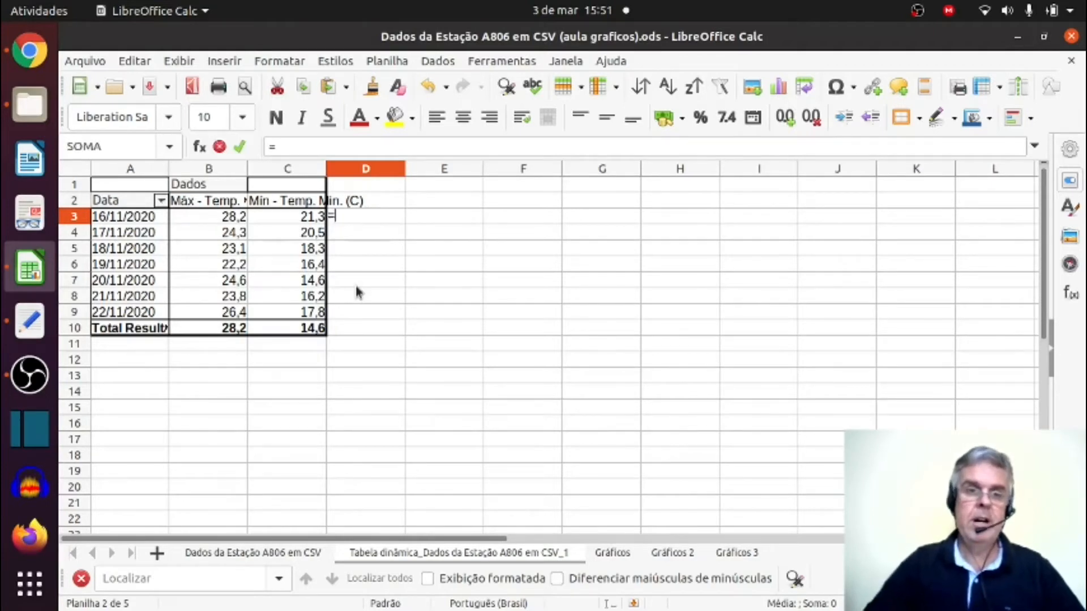
{"action": "left_click", "coordinate": [210, 219]}
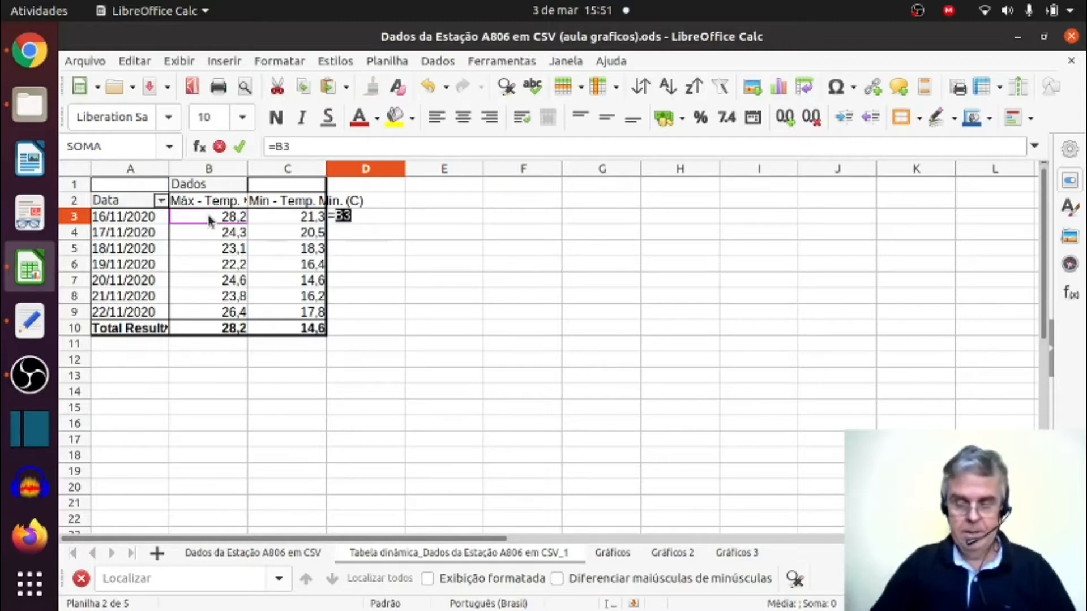
{"action": "left_click", "coordinate": [269, 219]}
{"action": "key", "text": "Return"}
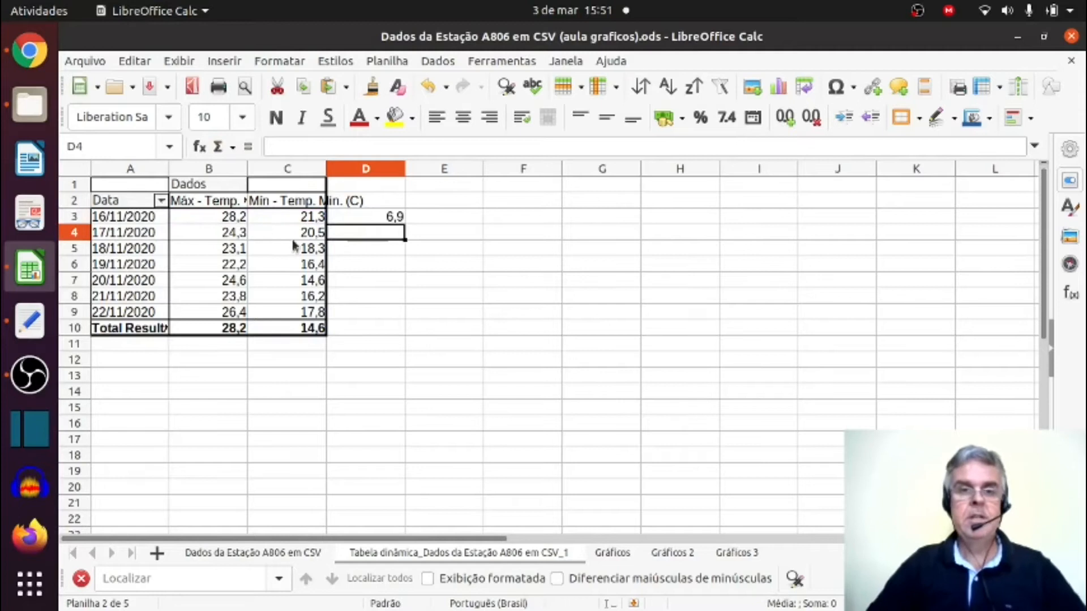
{"action": "left_click", "coordinate": [359, 219]}
{"action": "left_click_drag", "start_coordinate": [404, 223], "coordinate": [399, 318]}
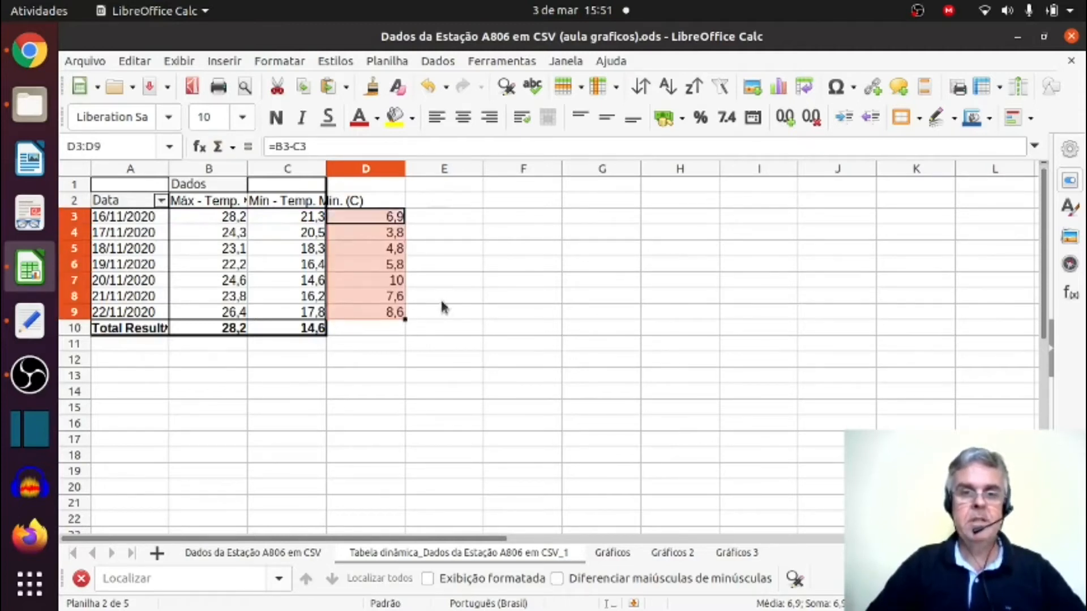
{"action": "left_click", "coordinate": [447, 305]}
Inspect the copied range formulas in cells D4 through D9 one by one.
{"action": "left_click", "coordinate": [387, 233]}
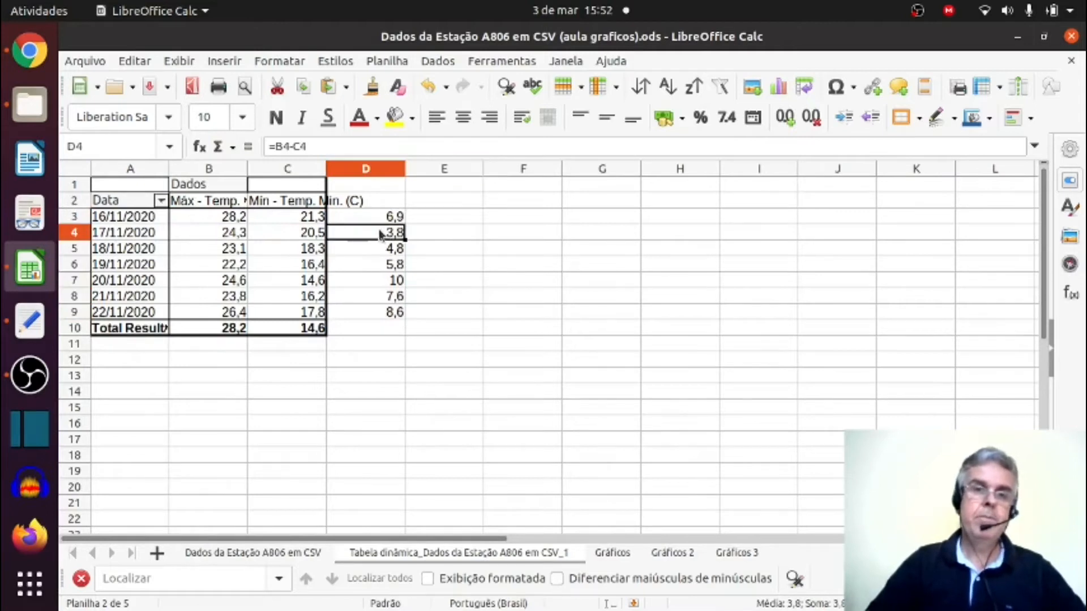
{"action": "left_click", "coordinate": [379, 253]}
{"action": "left_click", "coordinate": [380, 269]}
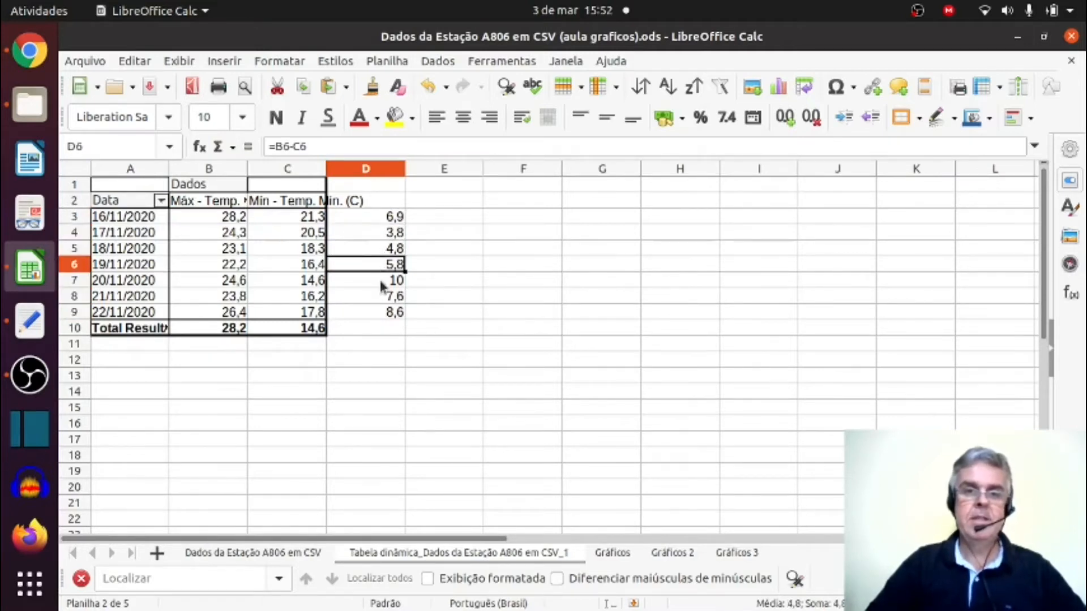
{"action": "left_click", "coordinate": [383, 283]}
{"action": "left_click", "coordinate": [378, 298]}
{"action": "left_click", "coordinate": [378, 315]}
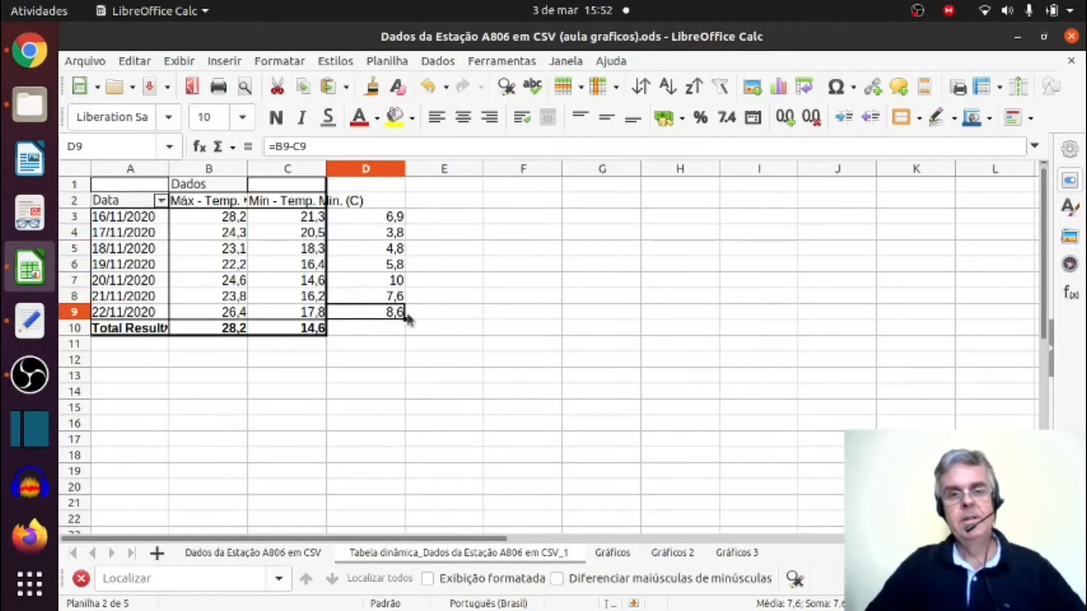
{"action": "left_click", "coordinate": [555, 280]}
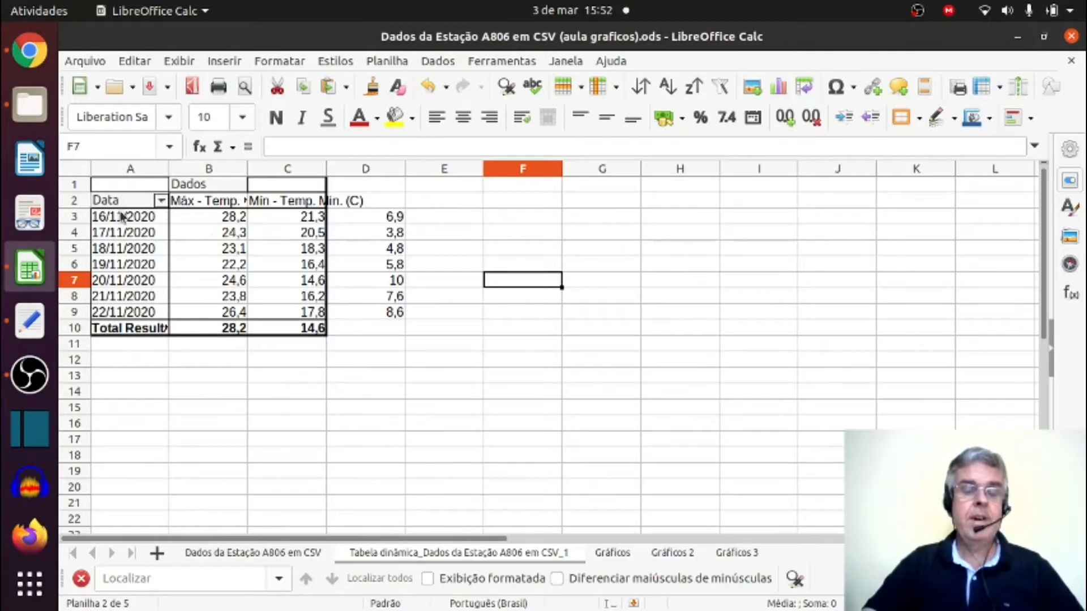
Insert a chart based on the pivot table, using the Linha type with the Pontos e linhas variant, and proceed to the chart elements.
{"action": "left_click", "coordinate": [196, 236]}
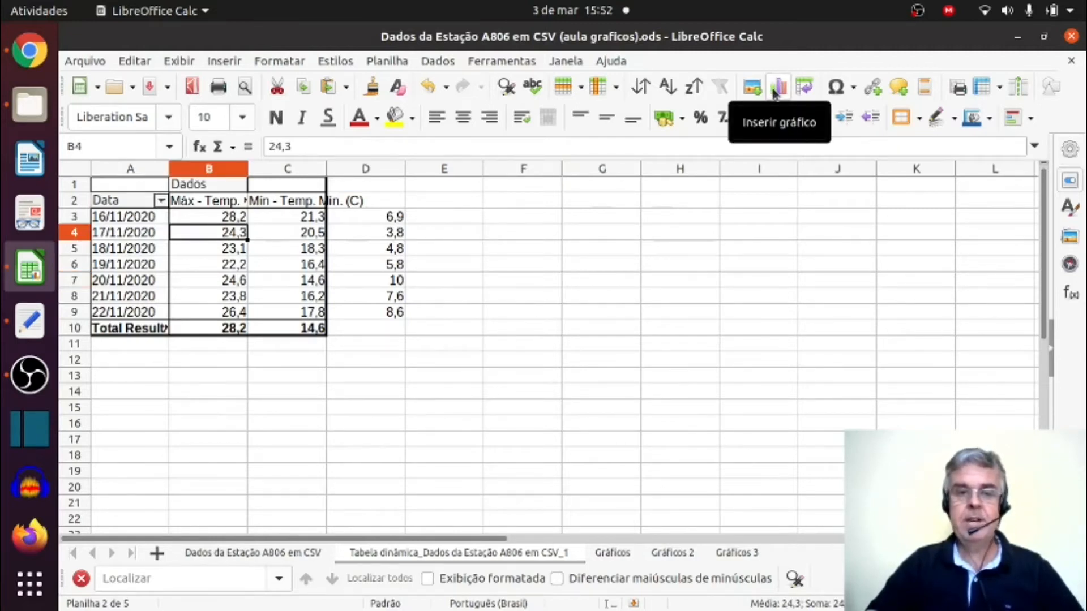
{"action": "left_click", "coordinate": [774, 90]}
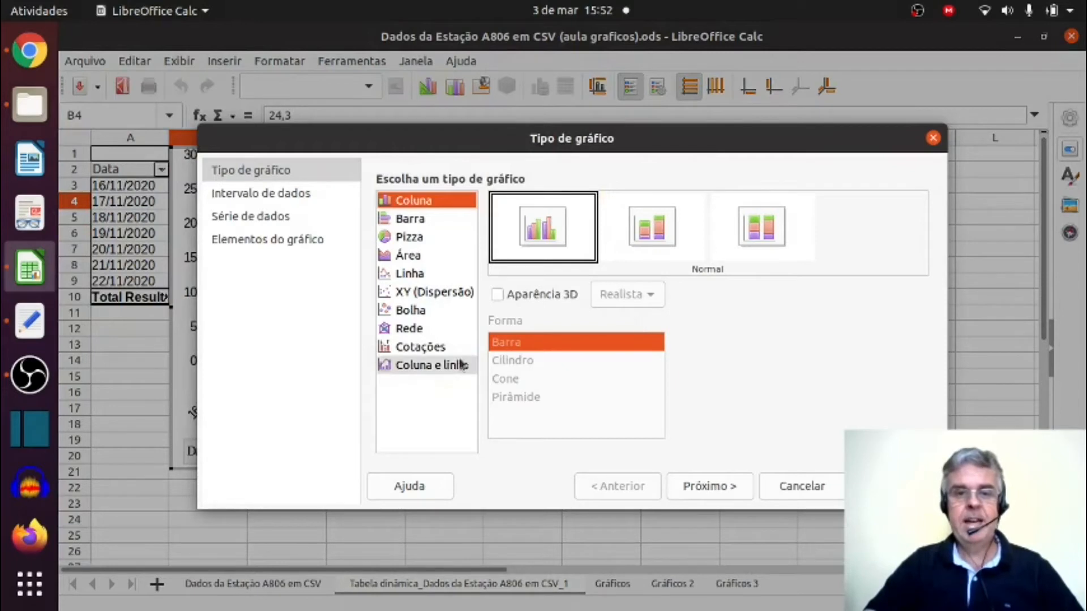
{"action": "left_click", "coordinate": [403, 274]}
{"action": "left_click", "coordinate": [657, 234]}
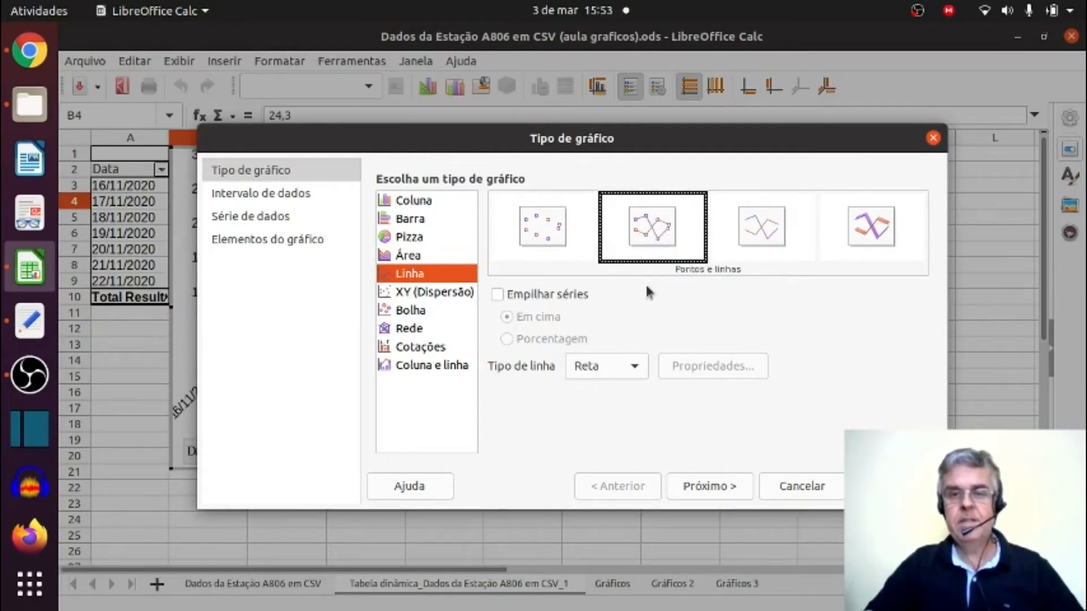
{"action": "left_click", "coordinate": [704, 485]}
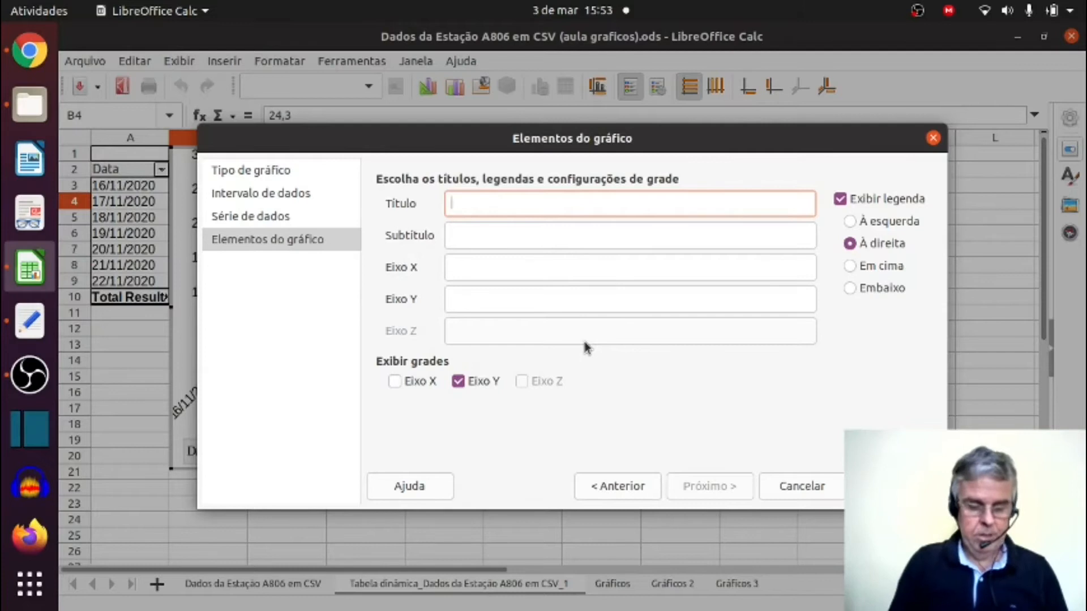
Title the chart "Temperaturas máxima e mínima" and give it the subtitle "16 a 22/22/2020".
{"action": "type", "text": "Temperat"}
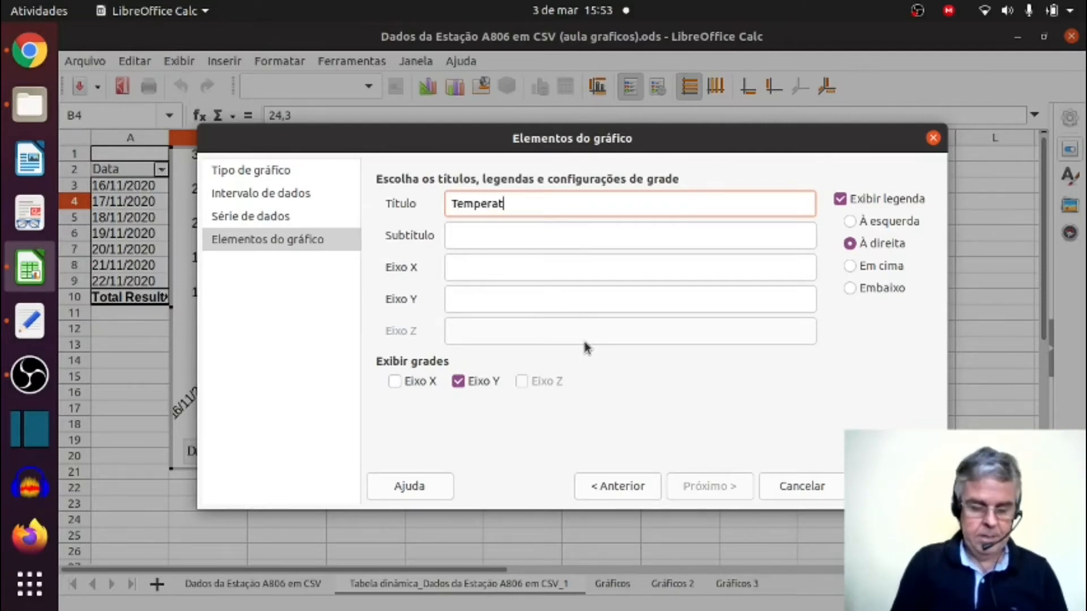
{"action": "type", "text": "ura"}
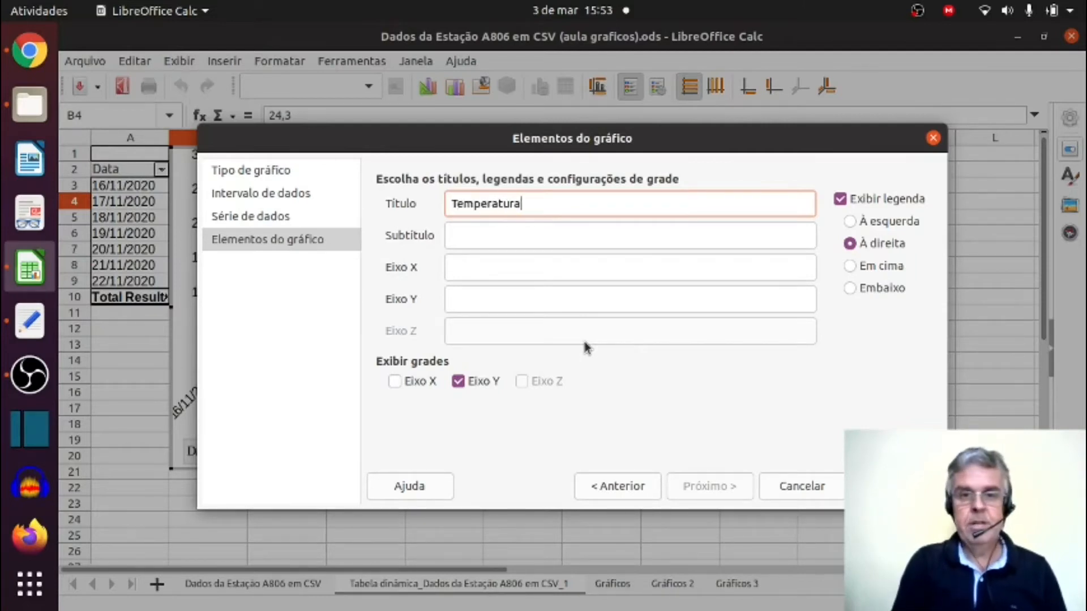
{"action": "type", "text": "s máxima e mínima"}
{"action": "left_click", "coordinate": [610, 238]}
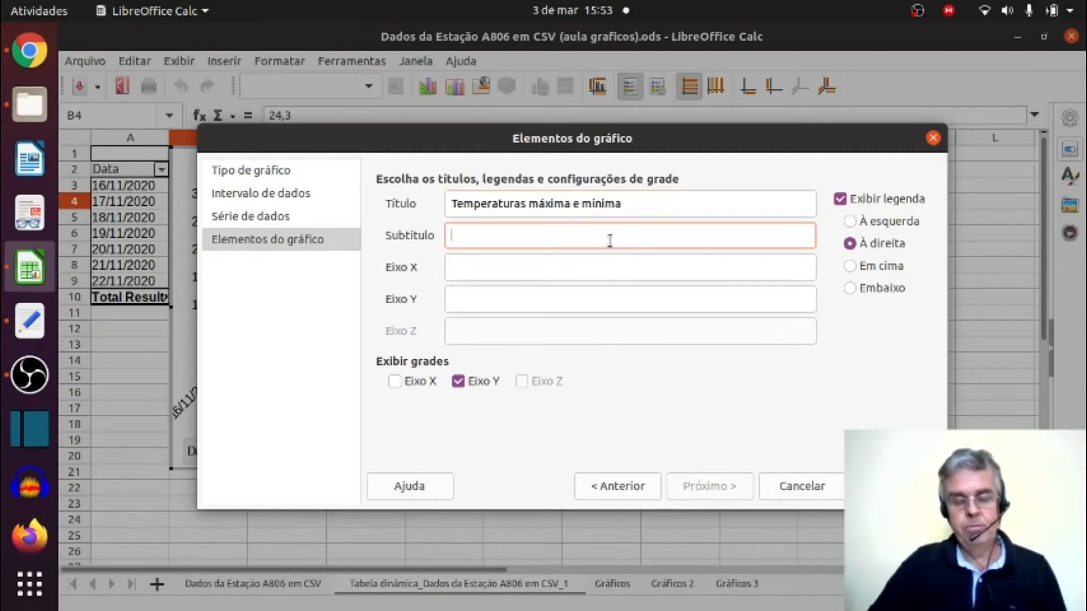
{"action": "type", "text": "16 a 22/22/2020"}
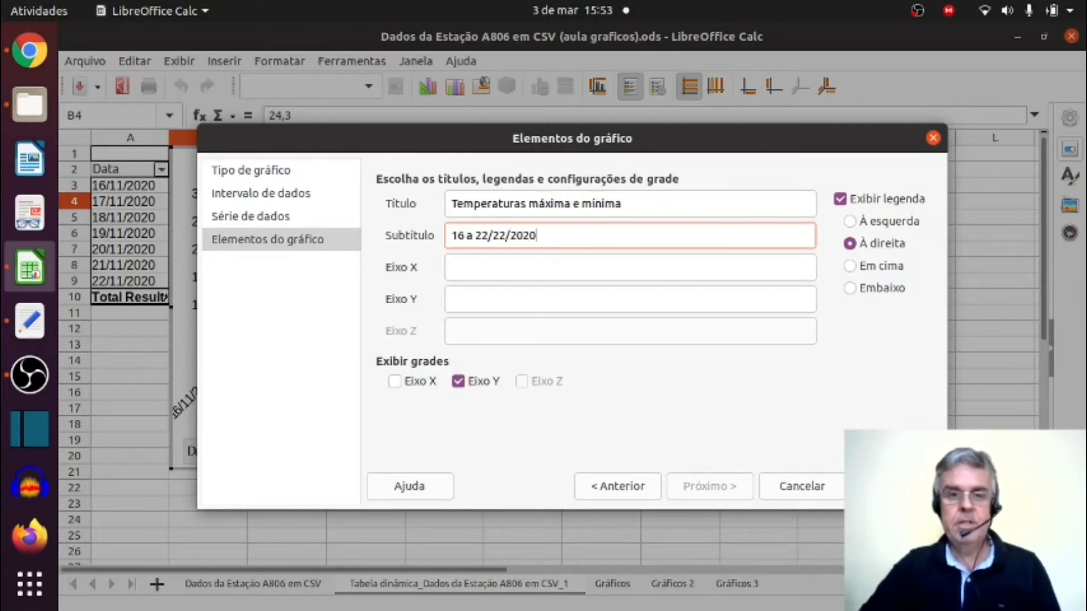
Label the chart's X axis "Data" and its Y axis "T (°C)".
{"action": "left_click", "coordinate": [583, 272]}
{"action": "type", "text": "Data"}
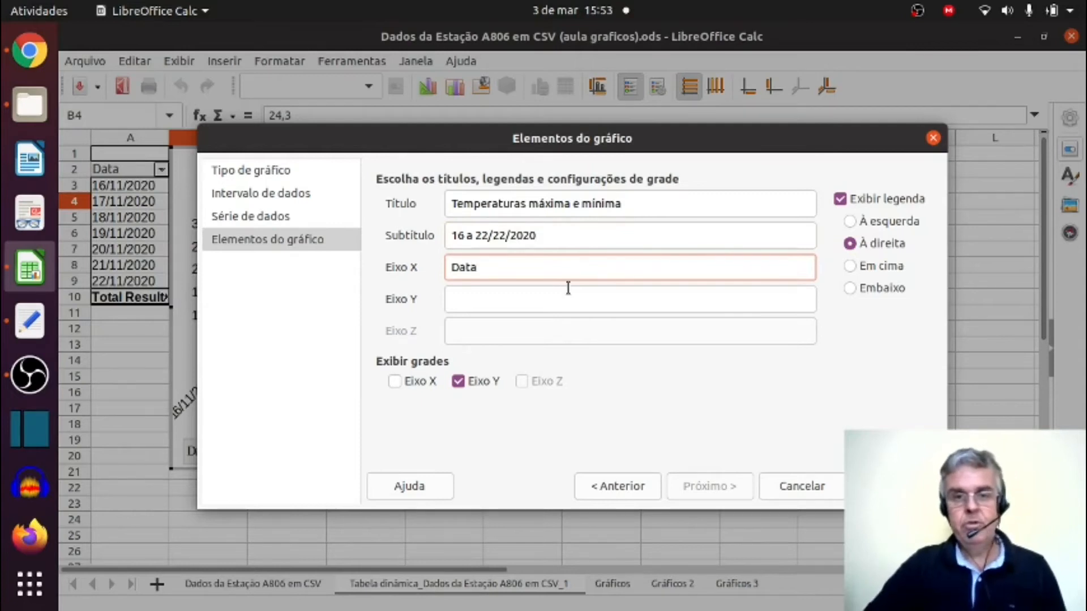
{"action": "left_click", "coordinate": [569, 303]}
{"action": "type", "text": "T"}
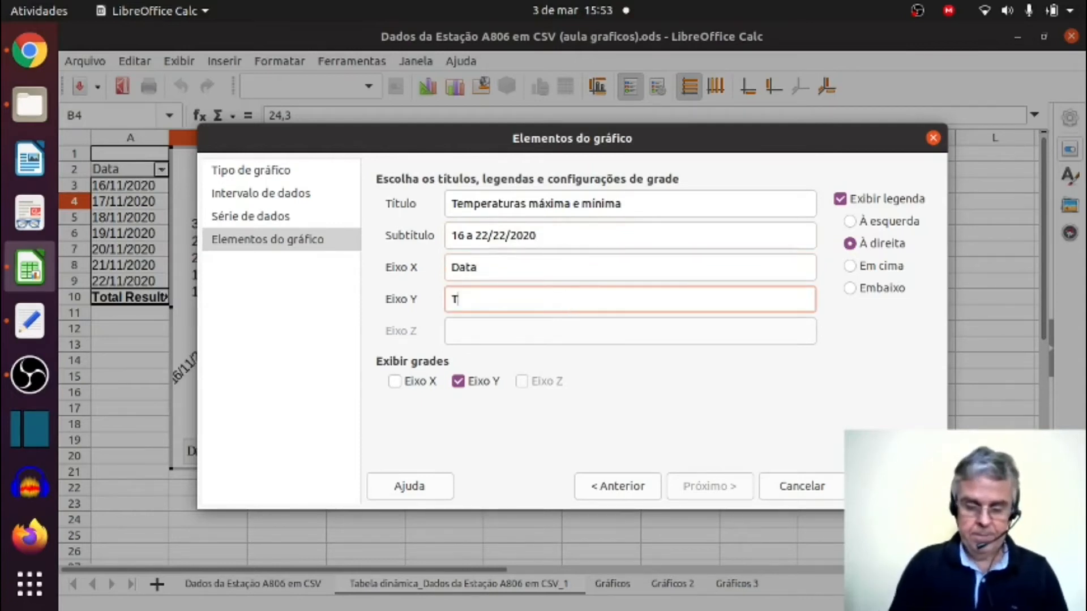
{"action": "type", "text": "(°C)"}
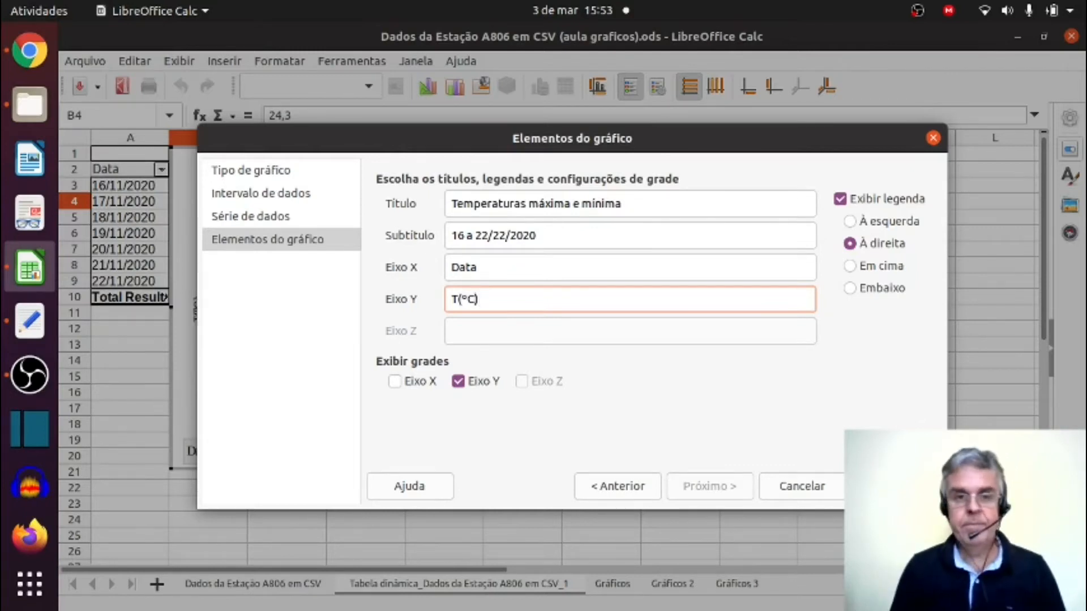
{"action": "left_click", "coordinate": [459, 299]}
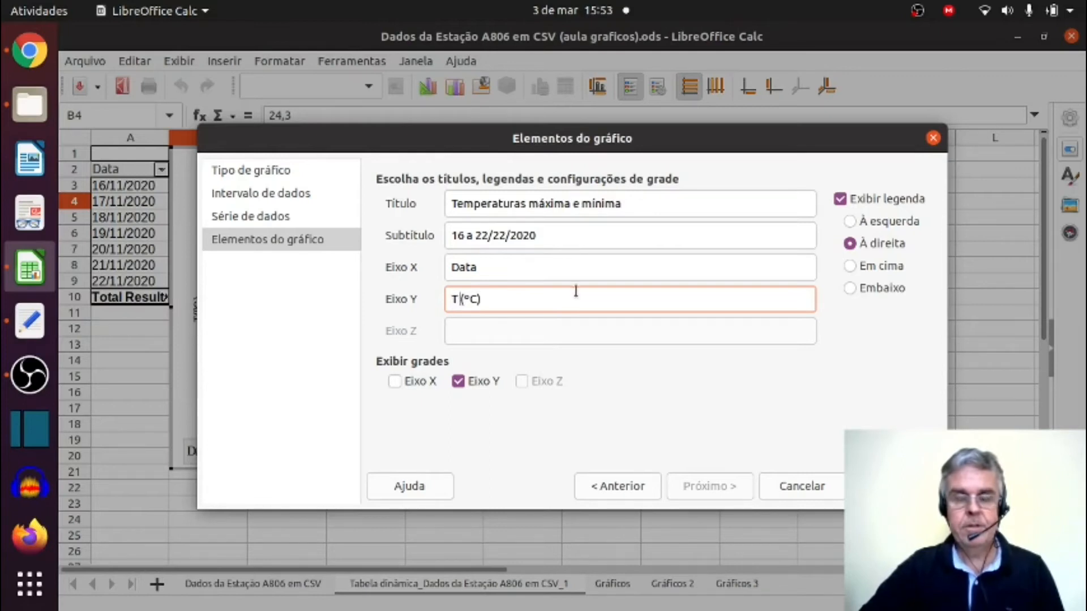
Turn on the X-axis grid, finish the chart, and move it beside the pivot table so columns A to D are uncovered.
{"action": "left_click", "coordinate": [395, 381]}
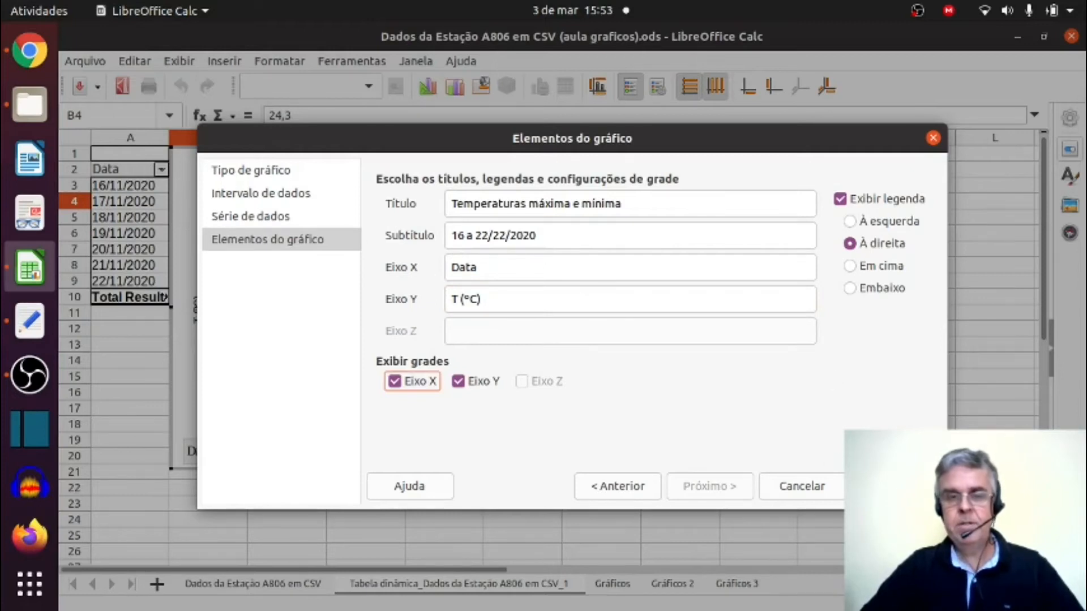
{"action": "left_click", "coordinate": [895, 486]}
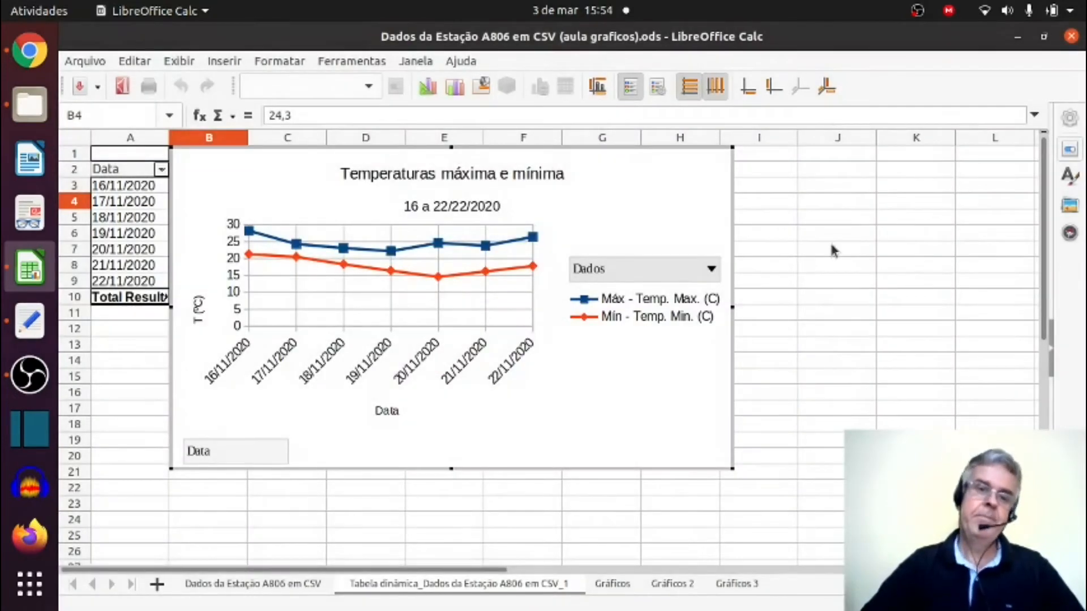
{"action": "left_click", "coordinate": [831, 250]}
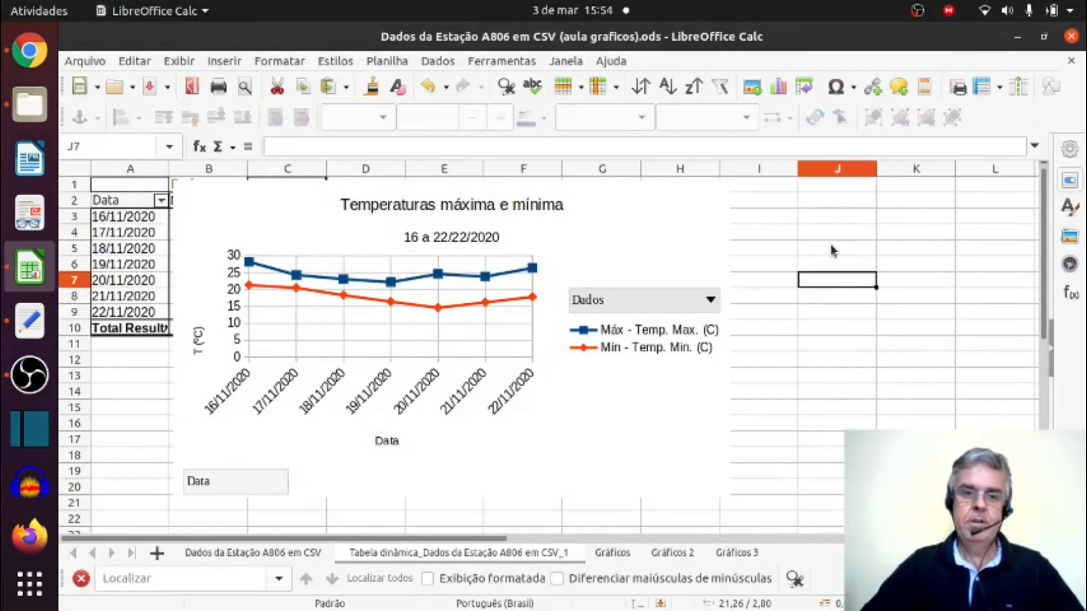
{"action": "left_click_drag", "start_coordinate": [423, 281], "coordinate": [682, 303]}
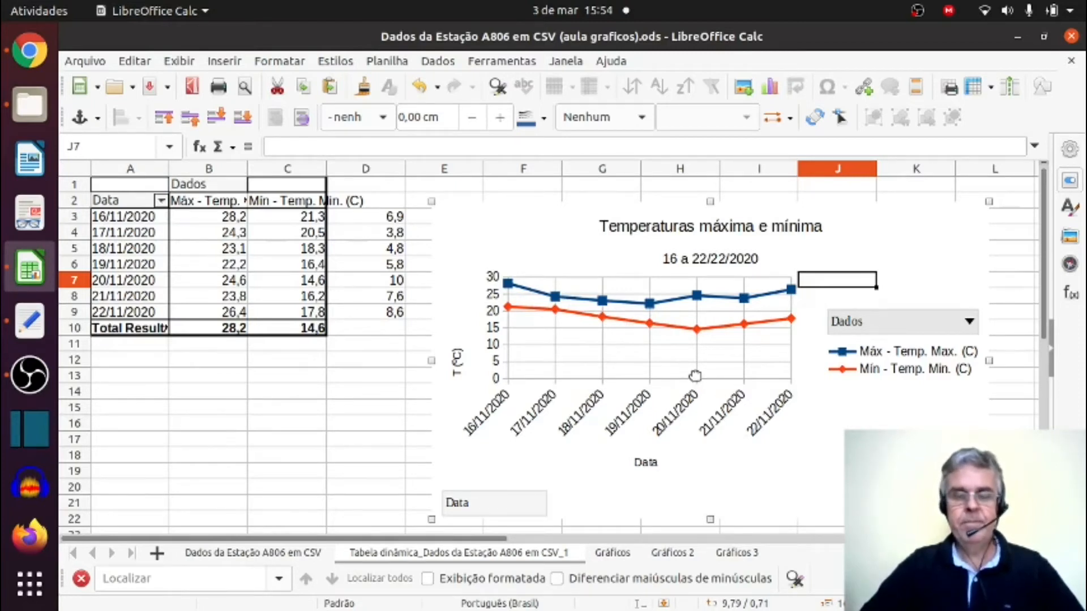
Exclude 16/11/2020 using the chart's own Data filter and leave chart editing.
{"action": "double_click", "coordinate": [662, 327]}
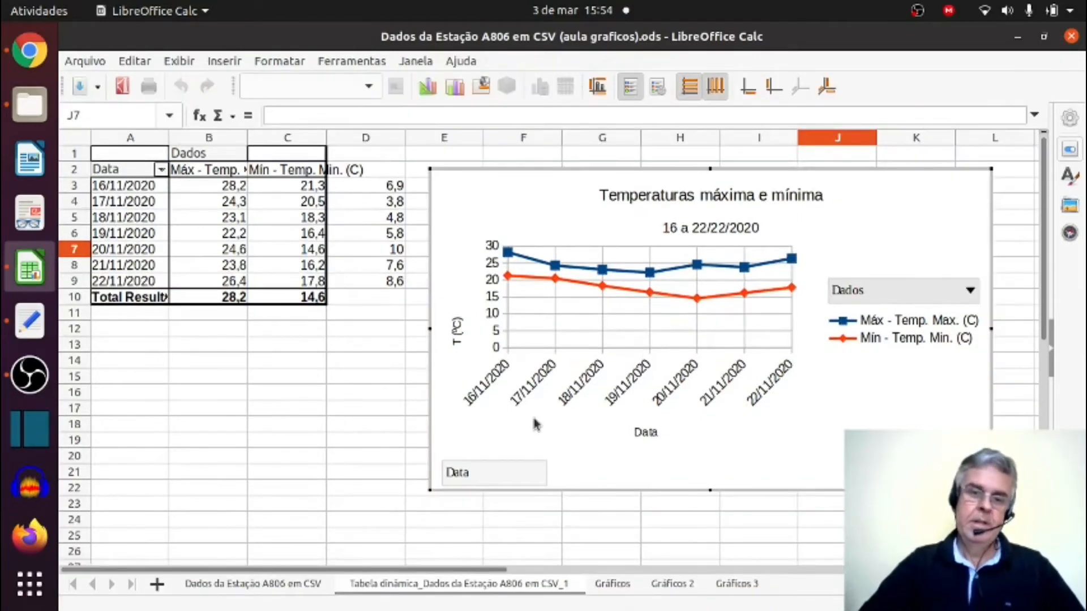
{"action": "left_click", "coordinate": [480, 481]}
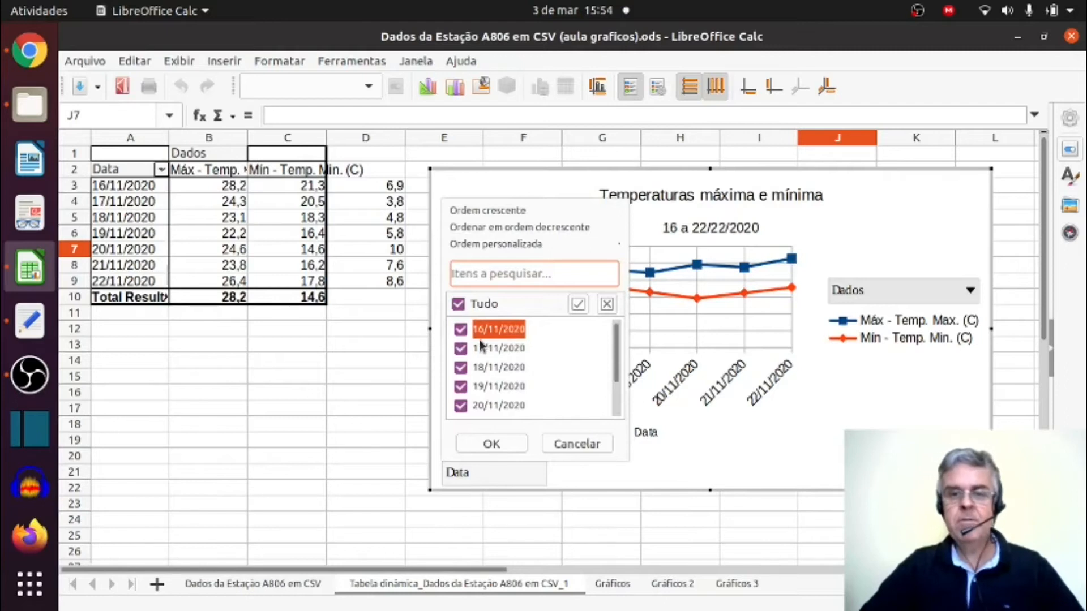
{"action": "left_click", "coordinate": [461, 329]}
{"action": "left_click", "coordinate": [493, 444]}
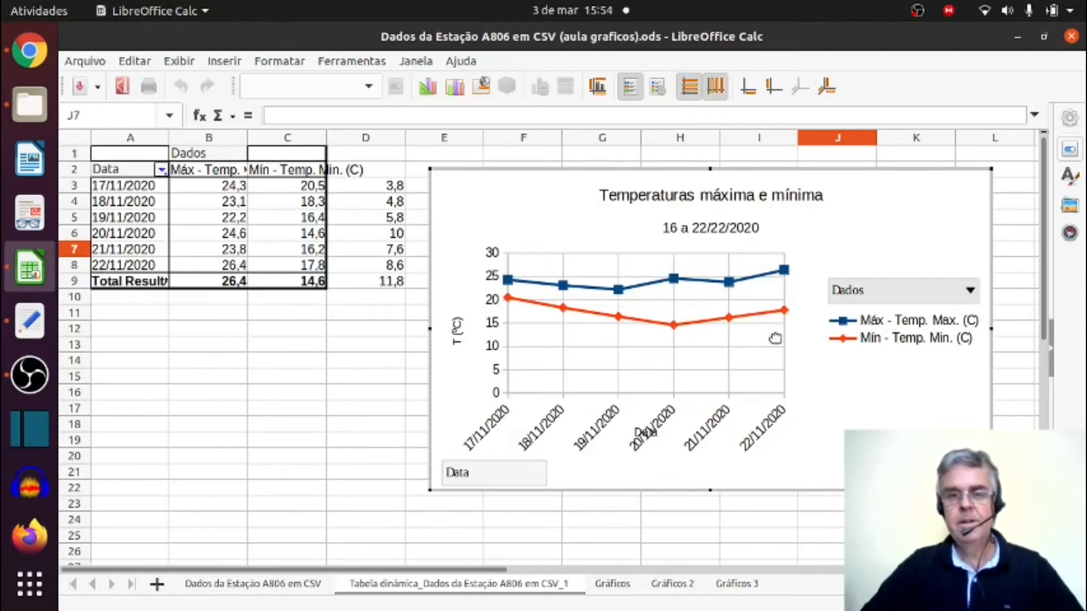
{"action": "key", "text": "Escape"}
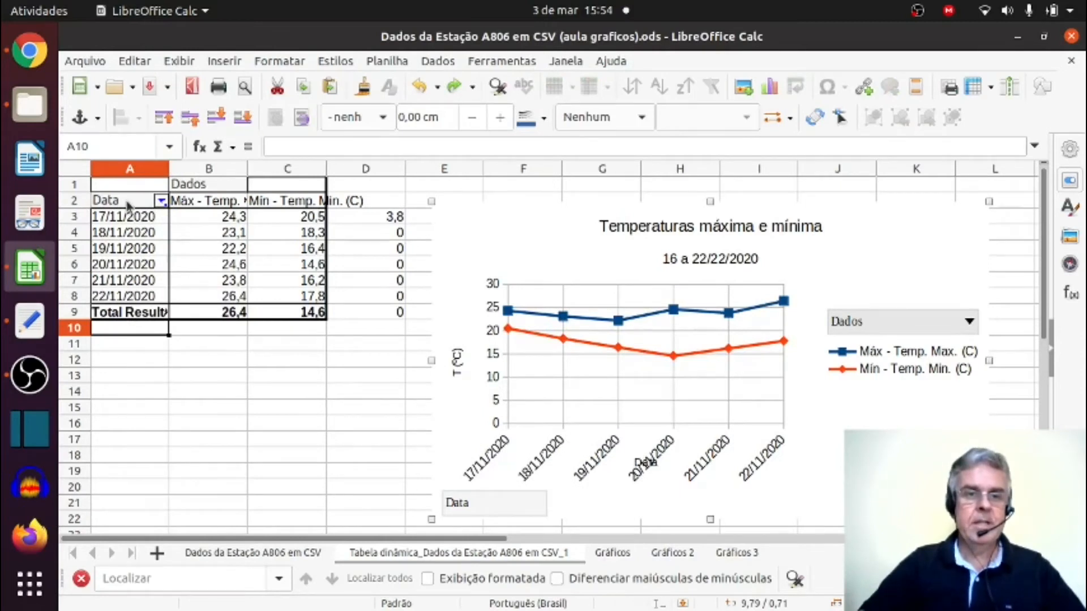
Include 16/11/2020 again and exclude 18/11/2020 in the pivot table's Data filter.
{"action": "left_click", "coordinate": [161, 201]}
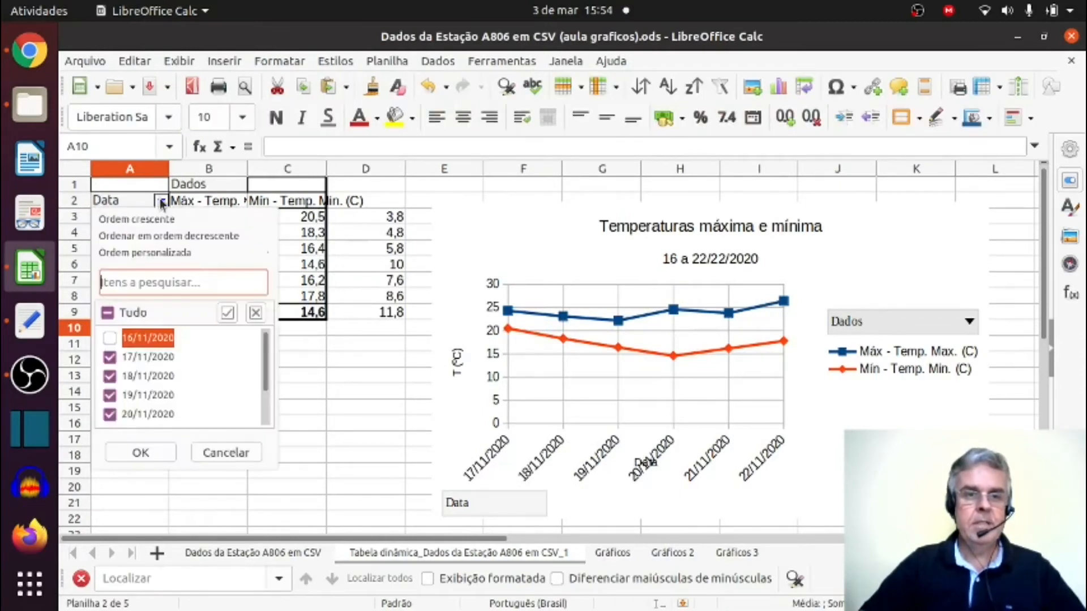
{"action": "left_click", "coordinate": [109, 339]}
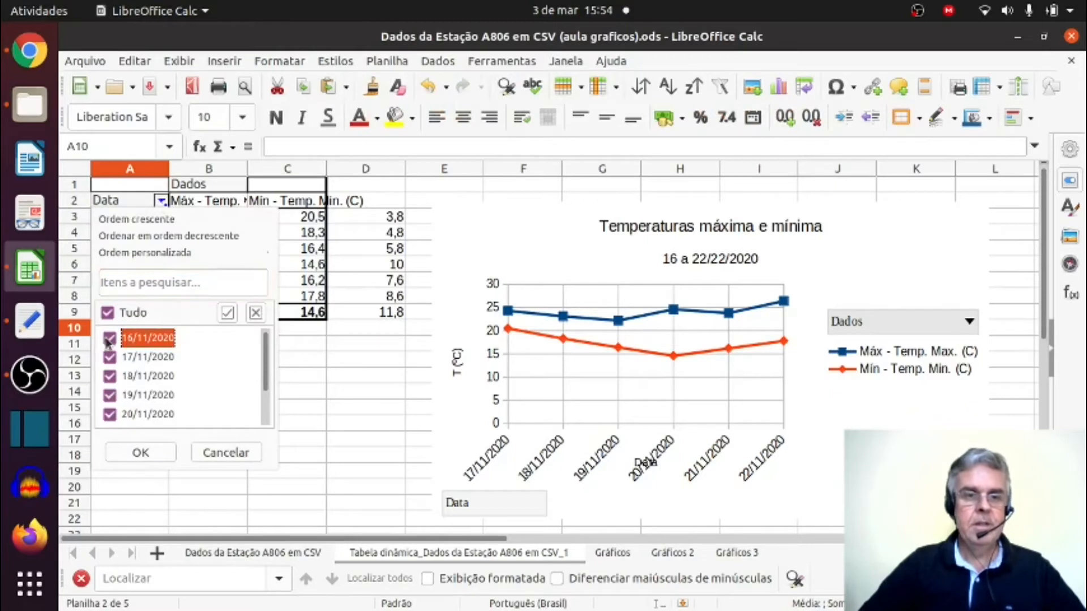
{"action": "left_click", "coordinate": [111, 377]}
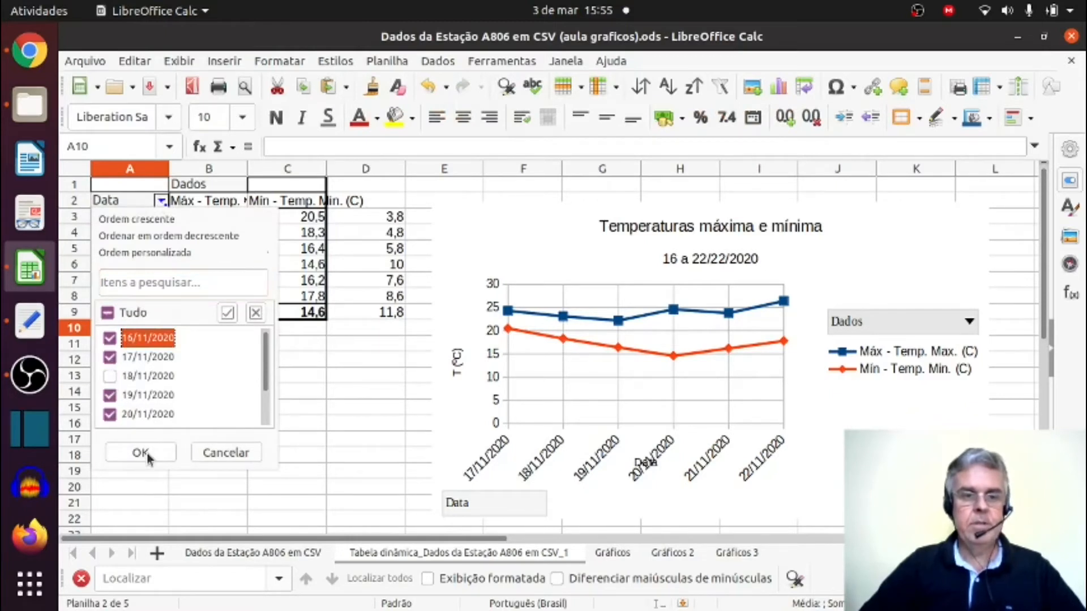
{"action": "left_click", "coordinate": [141, 453]}
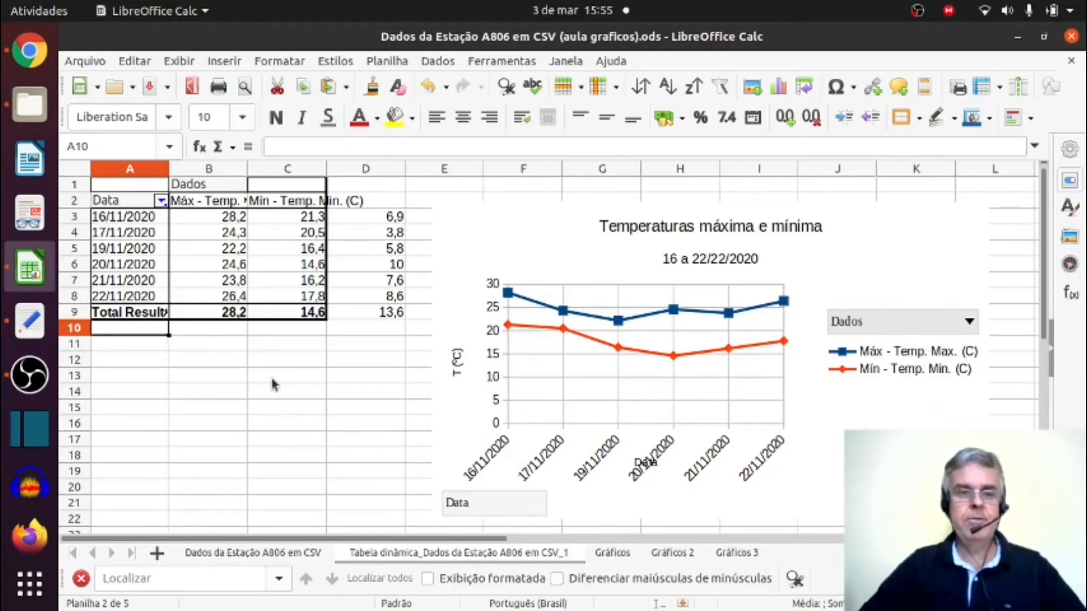
Restore all dates in the pivot table's Data filter.
{"action": "left_click", "coordinate": [161, 202]}
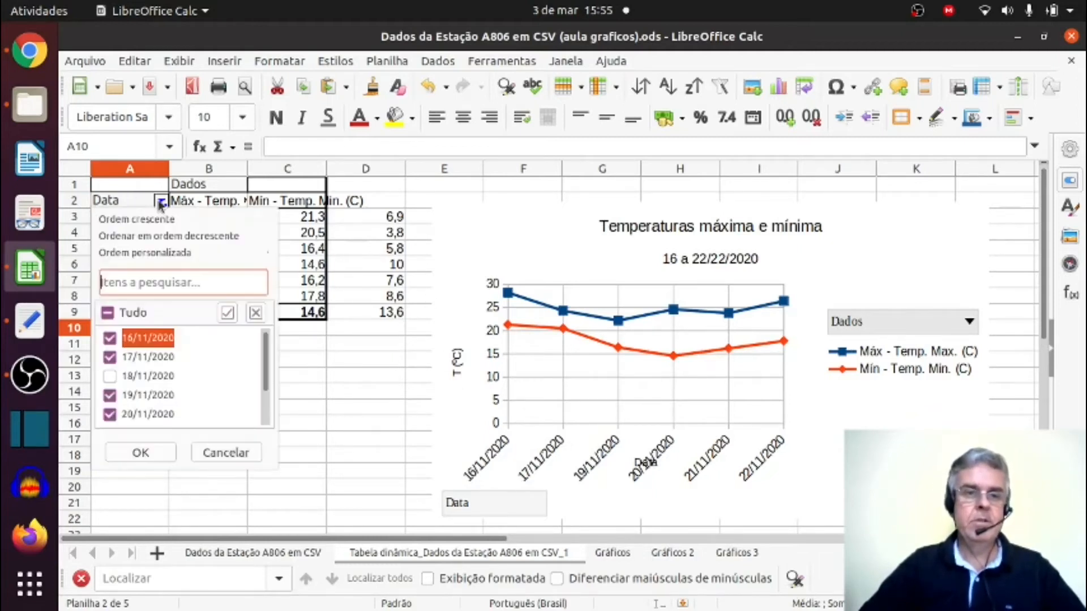
{"action": "left_click", "coordinate": [108, 313]}
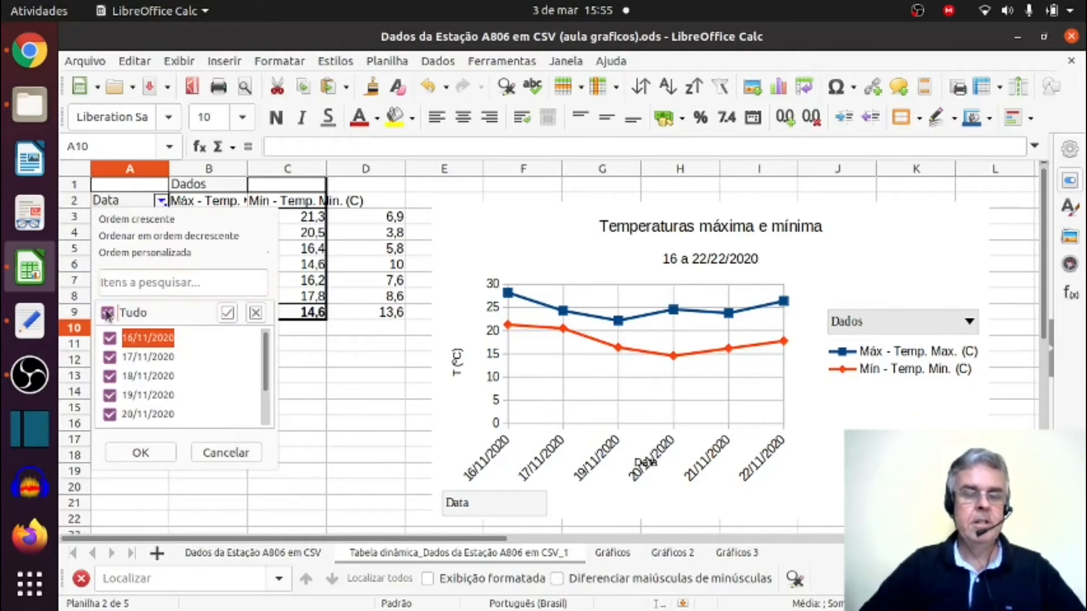
{"action": "left_click", "coordinate": [160, 453]}
{"action": "left_click", "coordinate": [302, 413]}
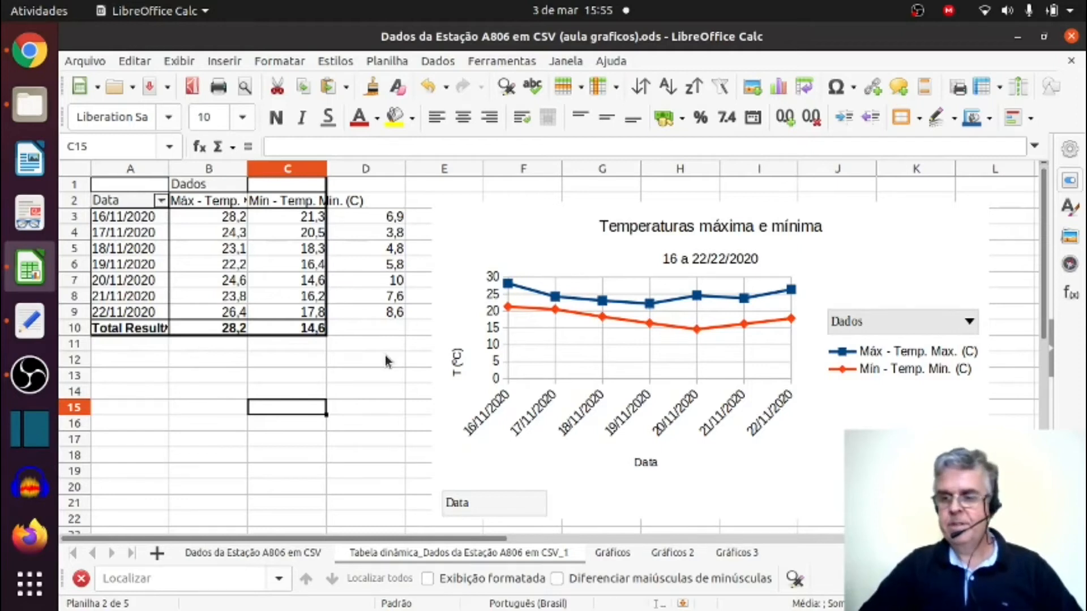
Select the station data range A2:U169 on the source data sheet and start a pivot table from the current selection.
{"action": "key", "text": "ctrl+Page_Up"}
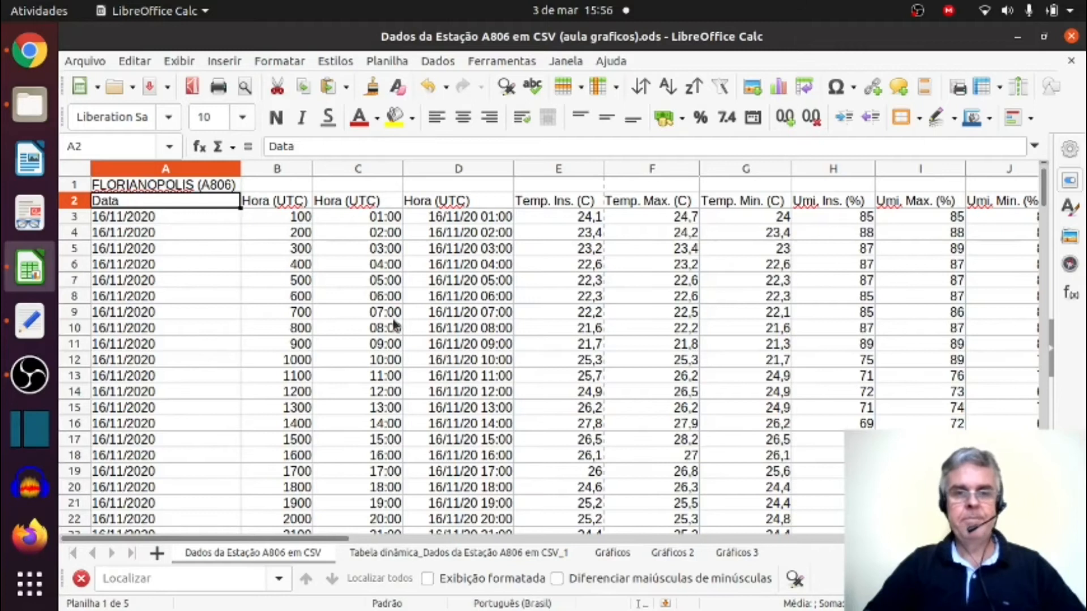
{"action": "left_click_drag", "start_coordinate": [140, 210], "coordinate": [879, 314]}
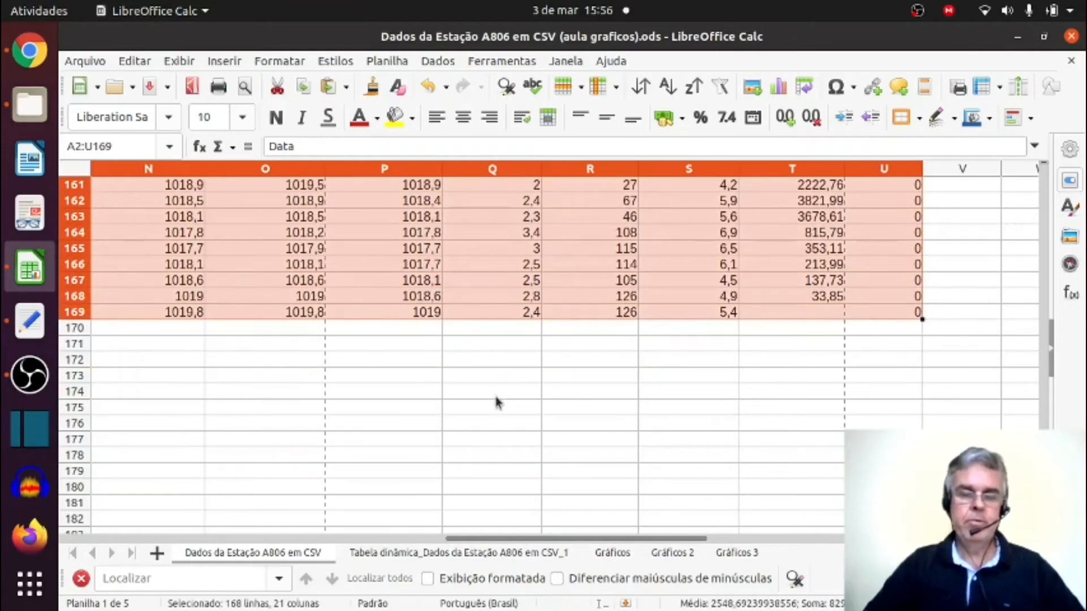
{"action": "left_click", "coordinate": [232, 64]}
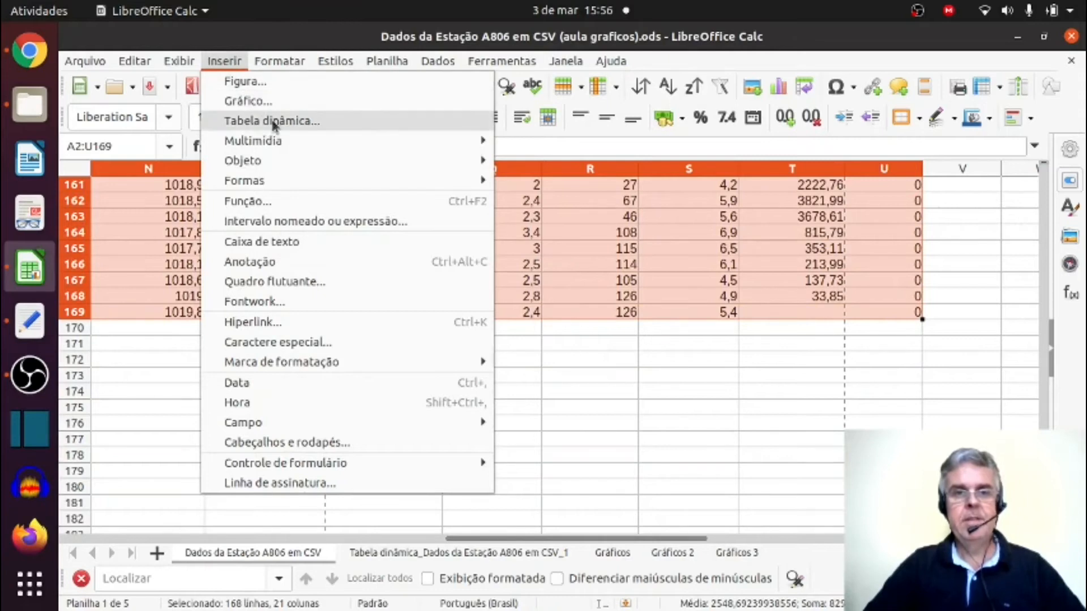
{"action": "left_click", "coordinate": [435, 61]}
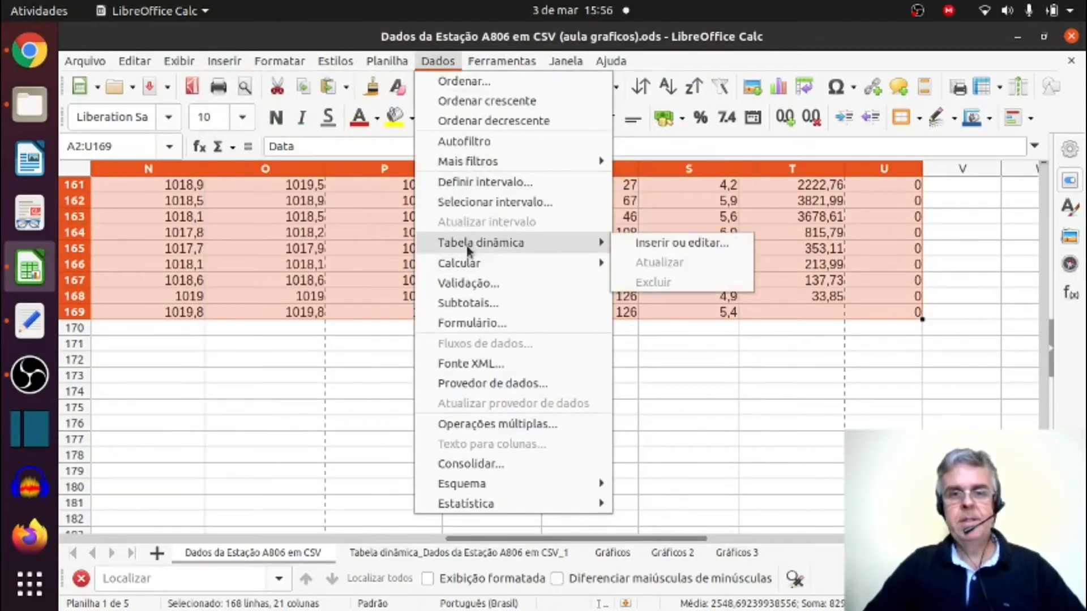
{"action": "left_click", "coordinate": [318, 135]}
{"action": "left_click", "coordinate": [240, 62]}
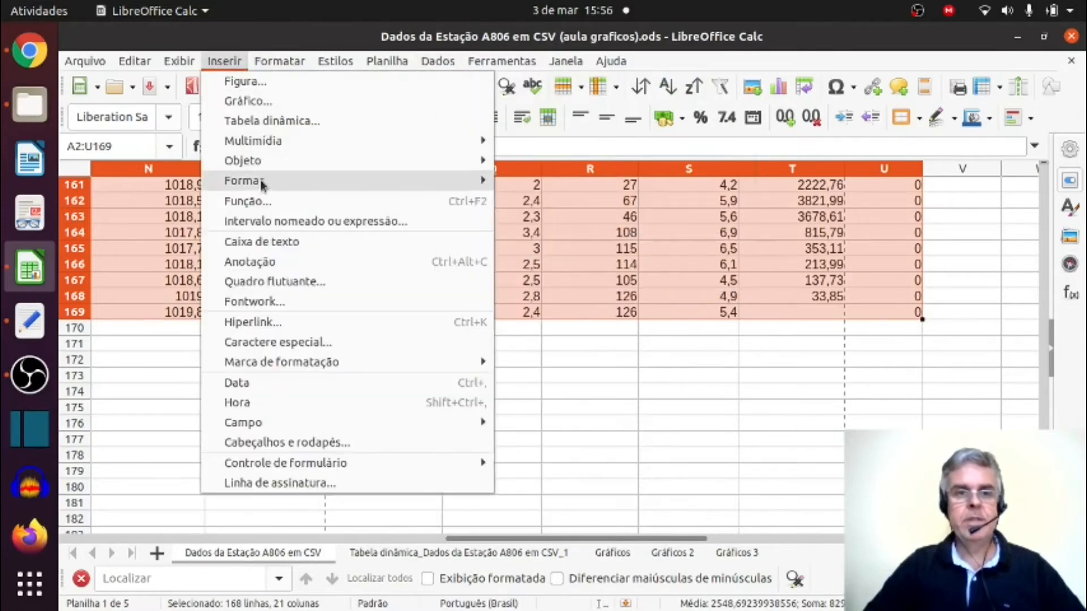
{"action": "mouse_move", "coordinate": [260, 181]}
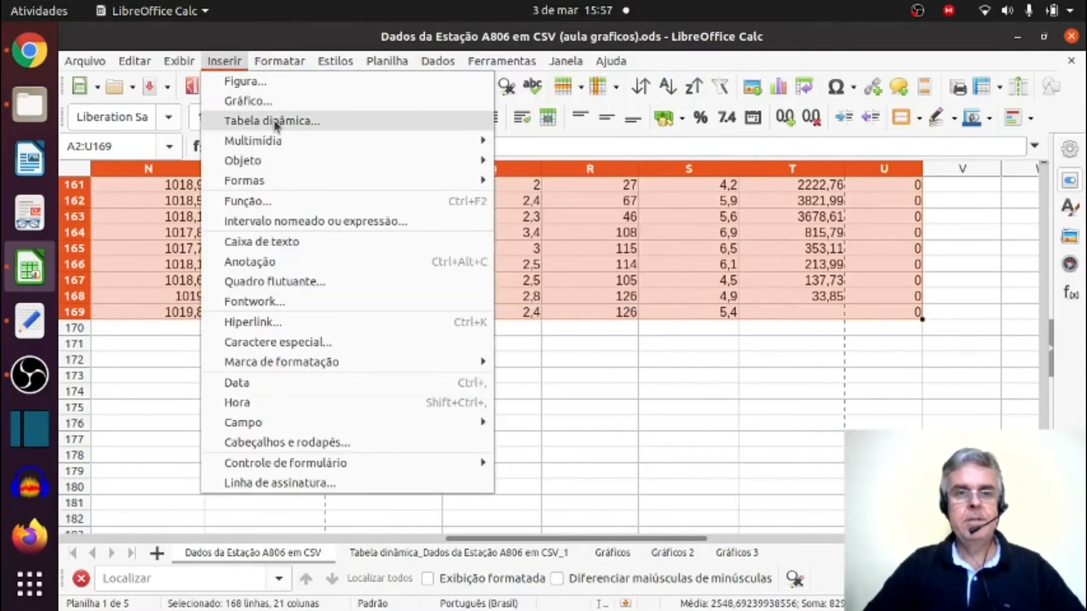
{"action": "left_click", "coordinate": [277, 120]}
{"action": "left_click", "coordinate": [660, 381]}
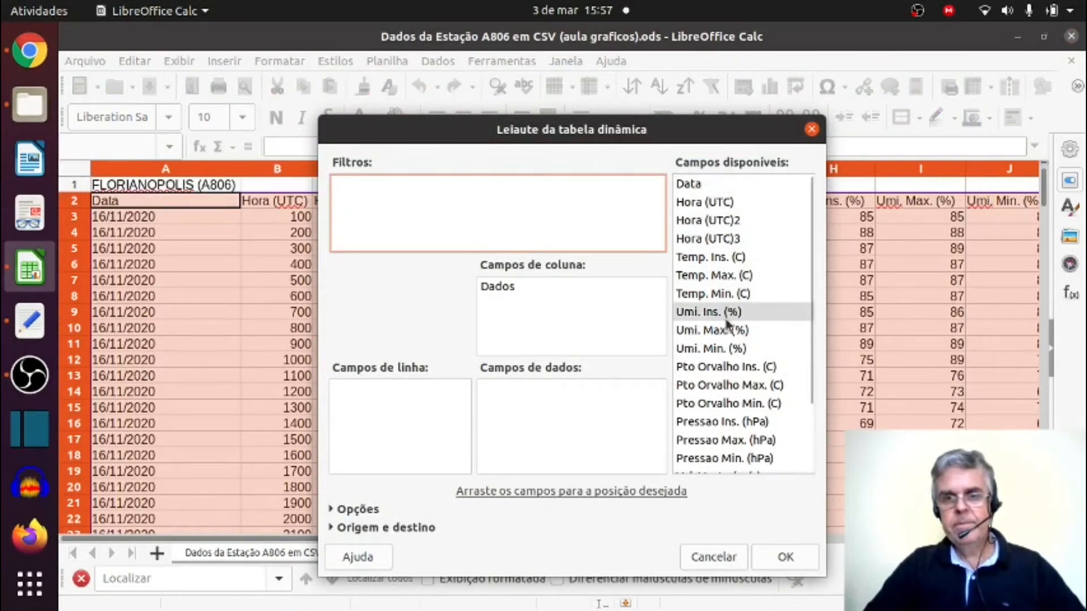
Build the pivot table with Data as the row field and the sum of Chuva (mm) as the data field.
{"action": "scroll", "coordinate": [729, 327], "scroll_direction": "down", "scroll_amount": 5}
{"action": "left_click_drag", "start_coordinate": [708, 469], "coordinate": [509, 419]}
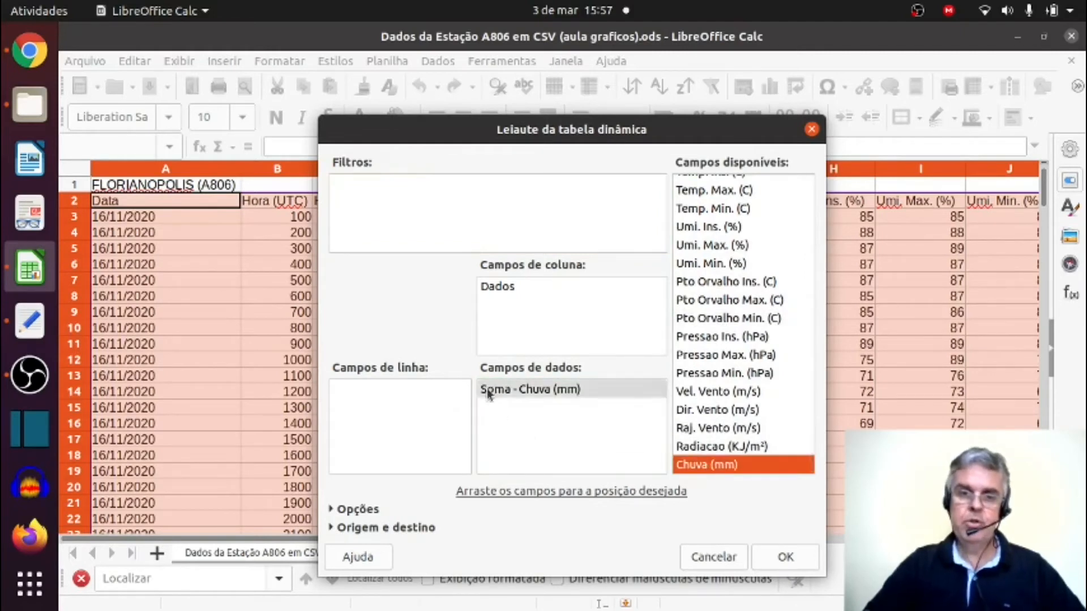
{"action": "scroll", "coordinate": [744, 337], "scroll_direction": "up", "scroll_amount": 3}
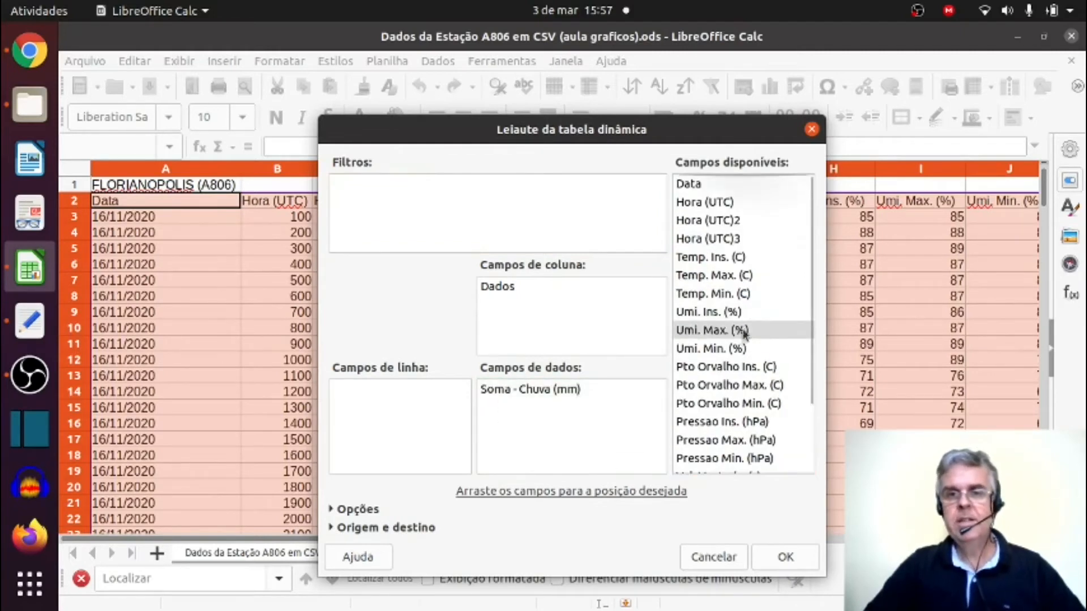
{"action": "left_click_drag", "start_coordinate": [688, 183], "coordinate": [382, 401]}
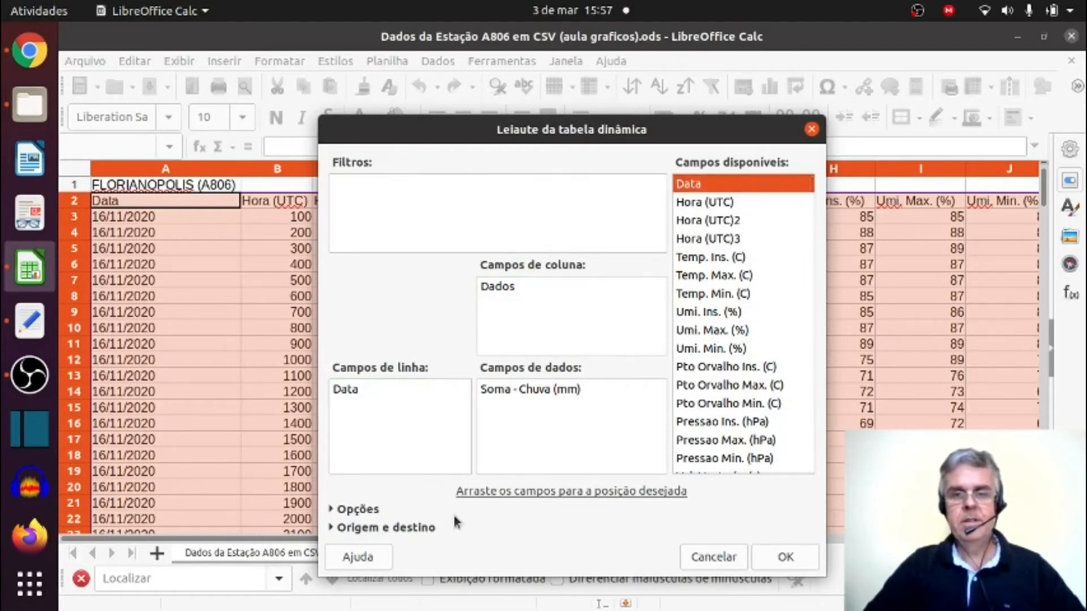
{"action": "left_click", "coordinate": [789, 558]}
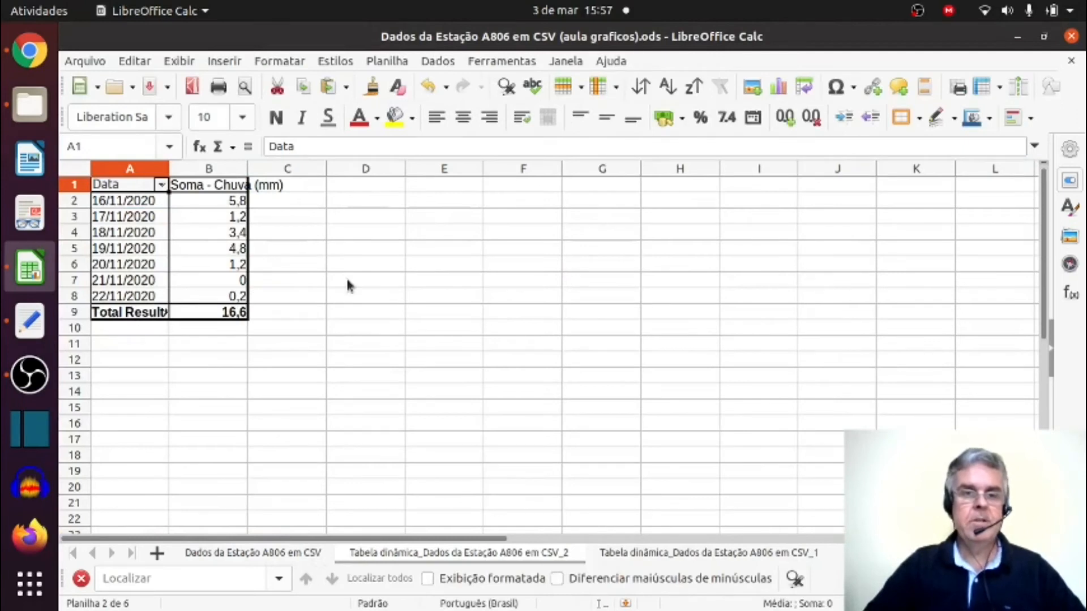
Insert a normal column chart of the daily rainfall pivot table and move it beside the table, starting at column D.
{"action": "left_click", "coordinate": [197, 252]}
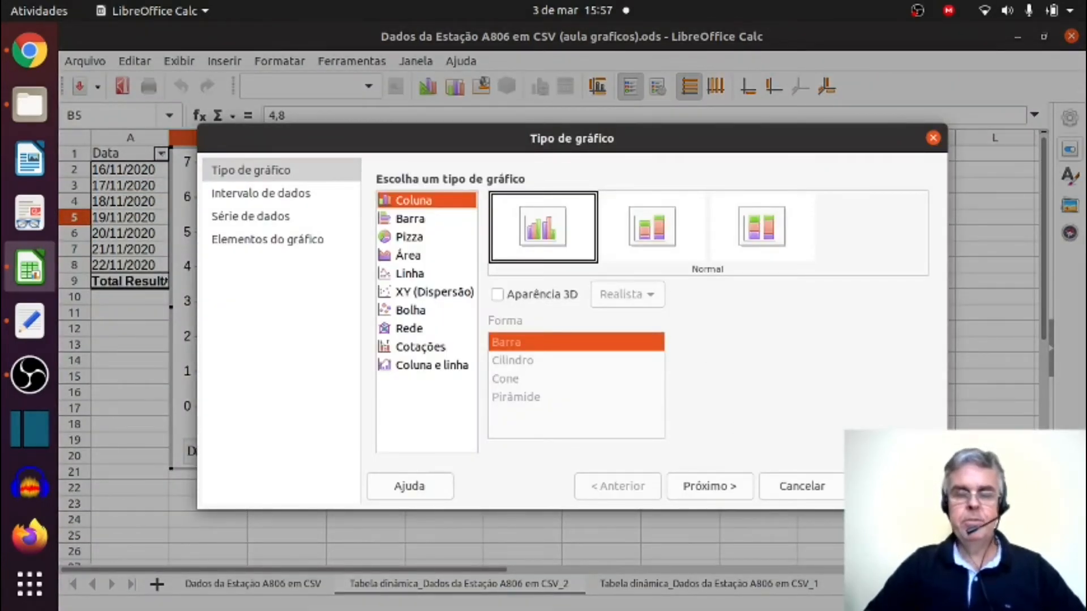
{"action": "left_click", "coordinate": [893, 487]}
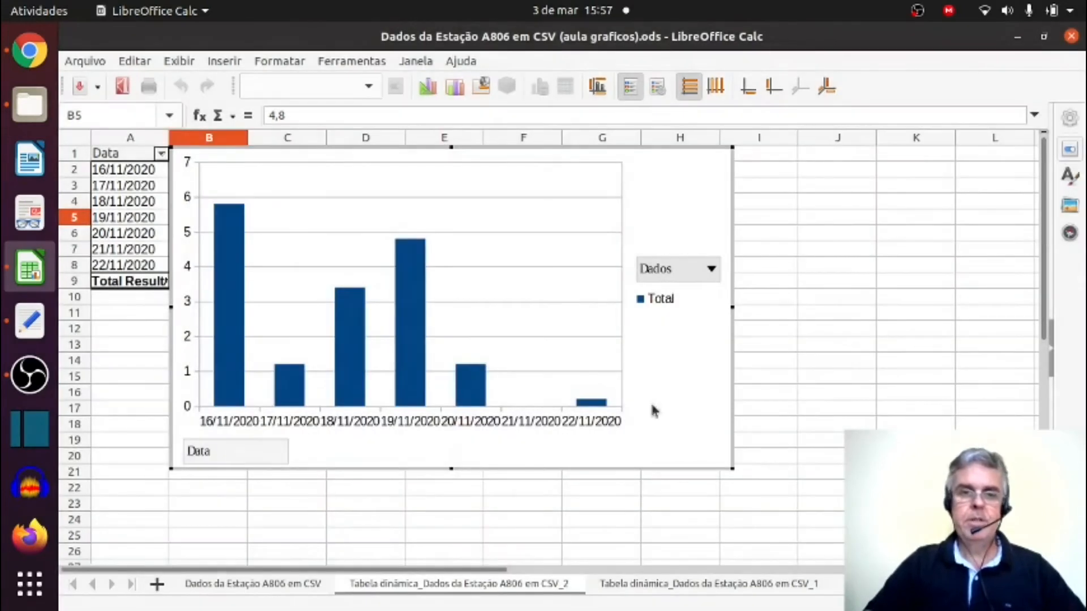
{"action": "left_click", "coordinate": [881, 393]}
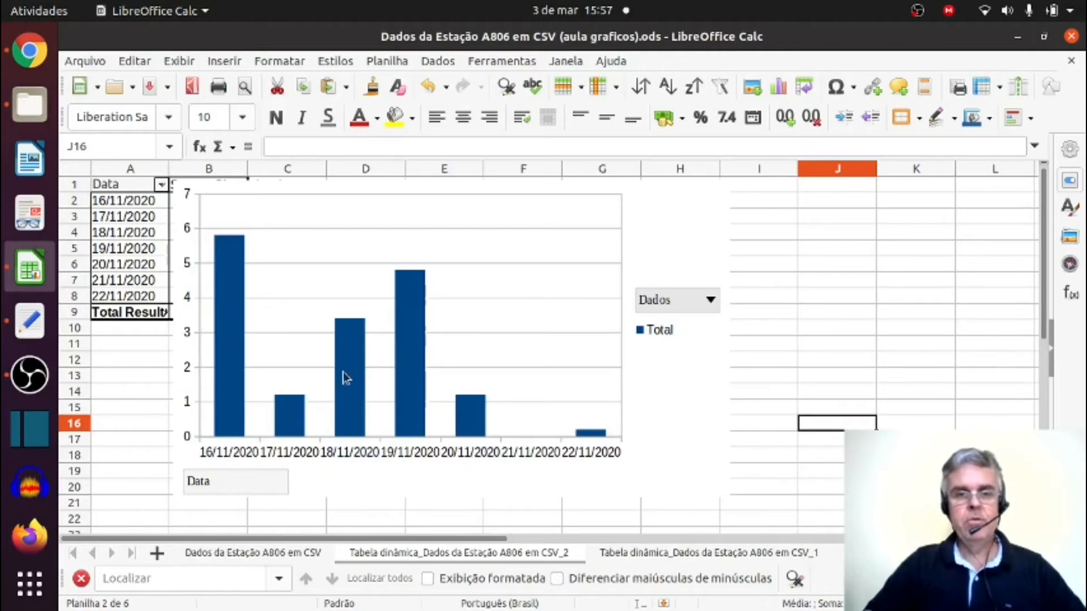
{"action": "mouse_move", "coordinate": [441, 248]}
{"action": "left_mouse_down"}
{"action": "mouse_move", "coordinate": [633, 310]}
{"action": "mouse_move", "coordinate": [681, 270]}
{"action": "mouse_move", "coordinate": [599, 253]}
{"action": "left_mouse_up"}
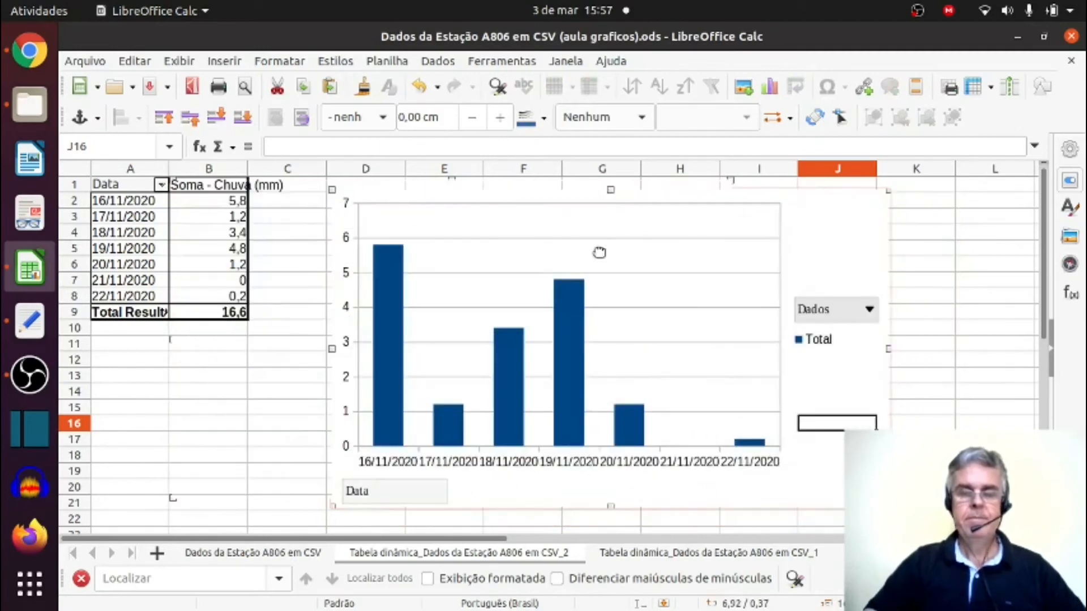
{"action": "left_click", "coordinate": [244, 439]}
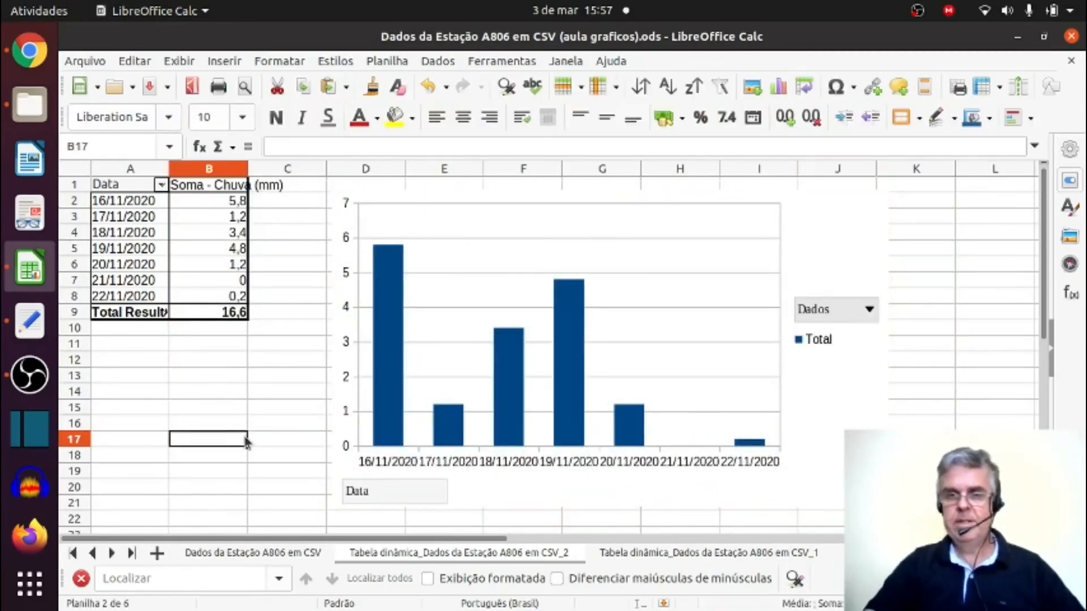
Return to the source data sheet and start another pivot table from the selected range A2:U169.
{"action": "key", "text": "ctrl+Page_Up"}
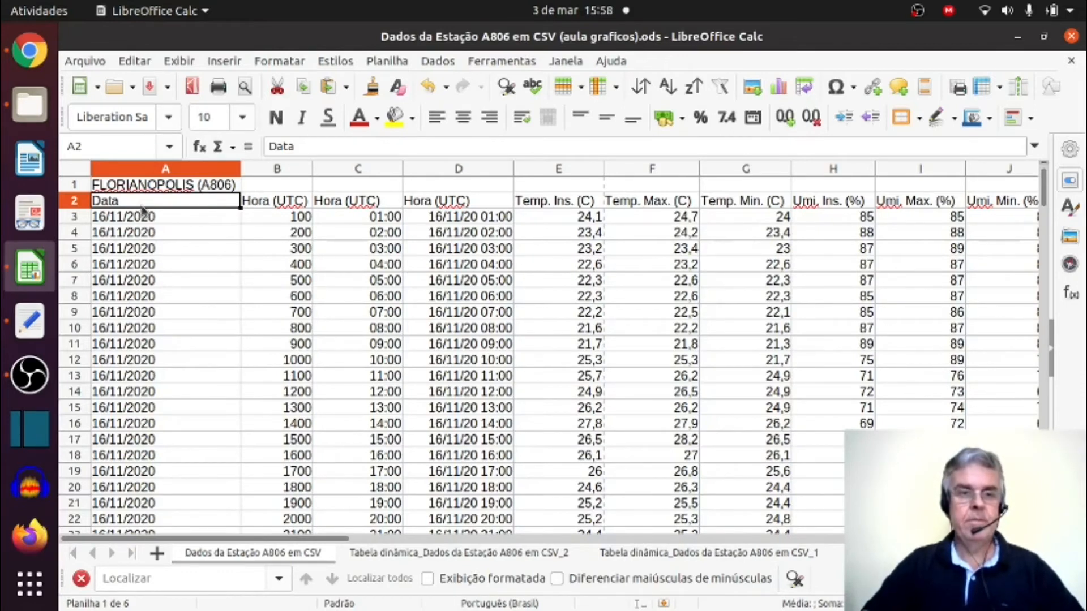
{"action": "left_click_drag", "start_coordinate": [140, 209], "coordinate": [685, 447]}
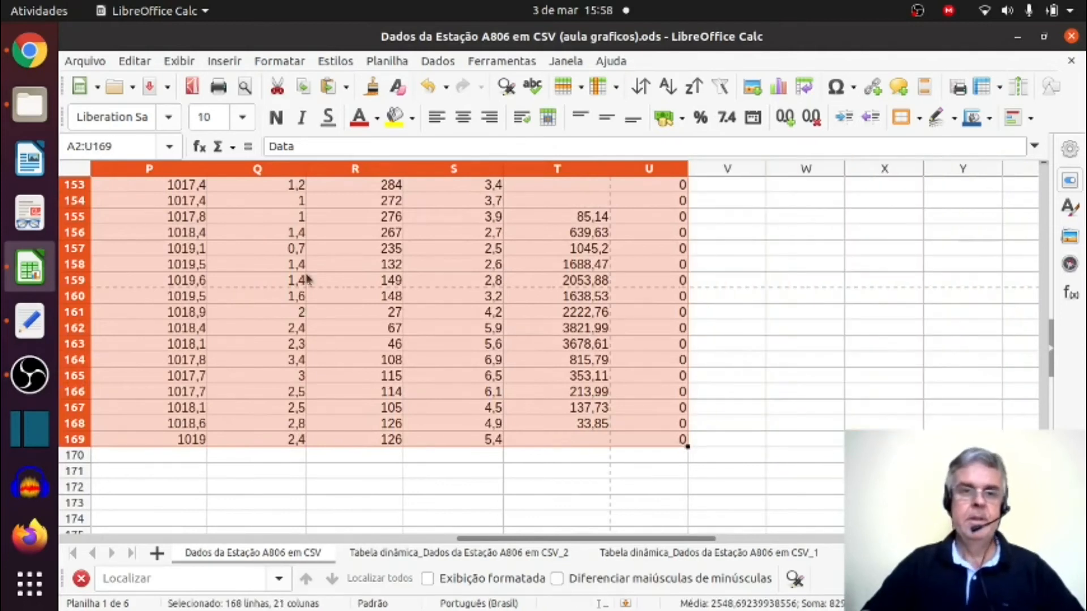
{"action": "left_click", "coordinate": [225, 62]}
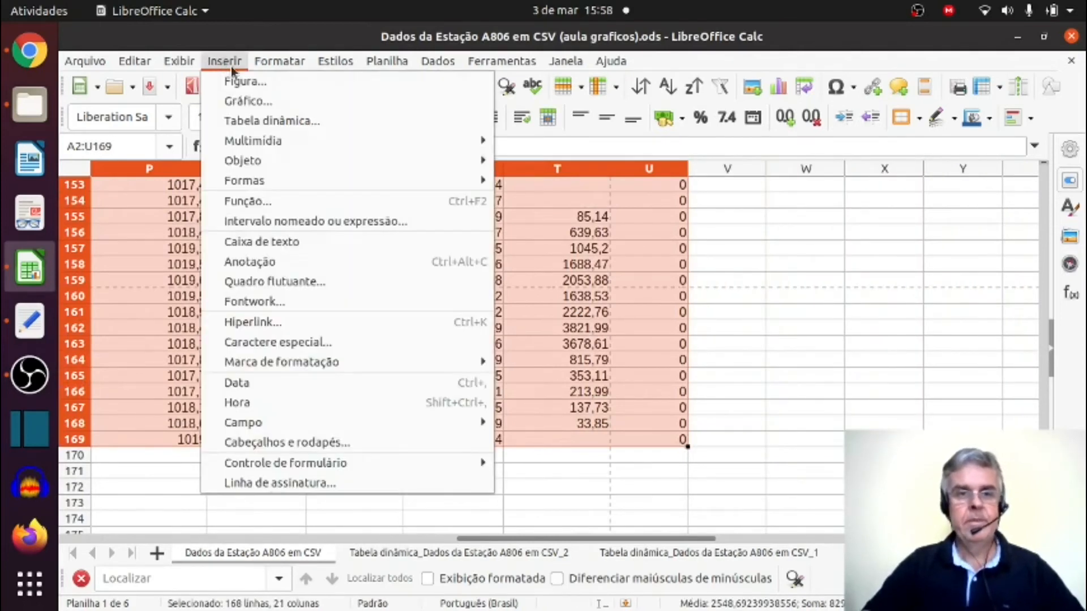
{"action": "left_click", "coordinate": [238, 121]}
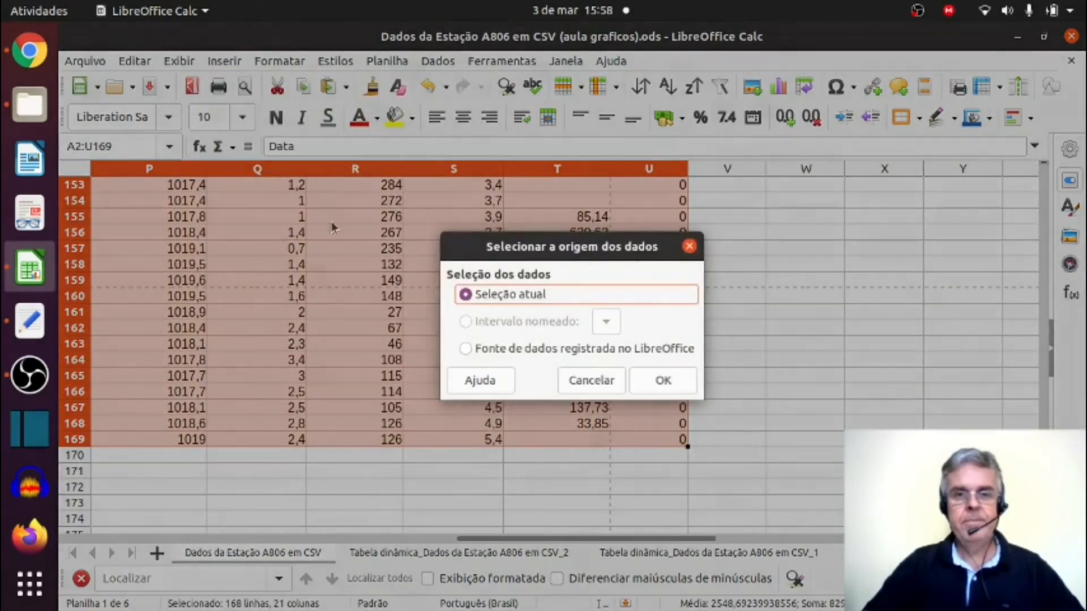
{"action": "left_click", "coordinate": [655, 383]}
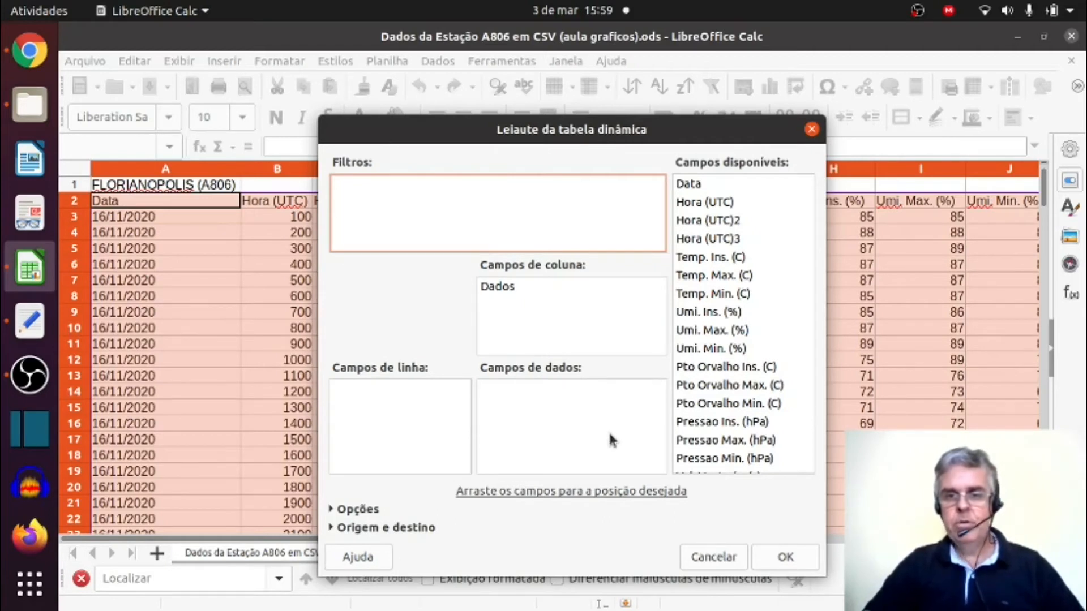
Add Vel. Vento (m/s) and Raj. Vento (m/s) as data fields in the pivot table layout.
{"action": "scroll", "coordinate": [704, 396], "scroll_direction": "down", "scroll_amount": 3}
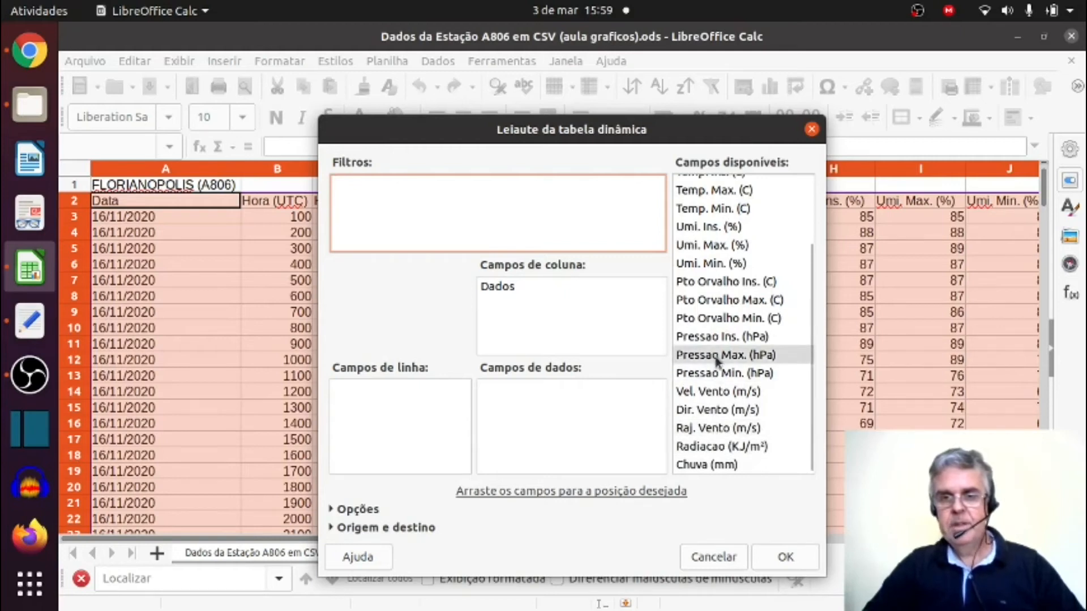
{"action": "left_click", "coordinate": [720, 392]}
{"action": "left_click_drag", "start_coordinate": [719, 391], "coordinate": [605, 404]}
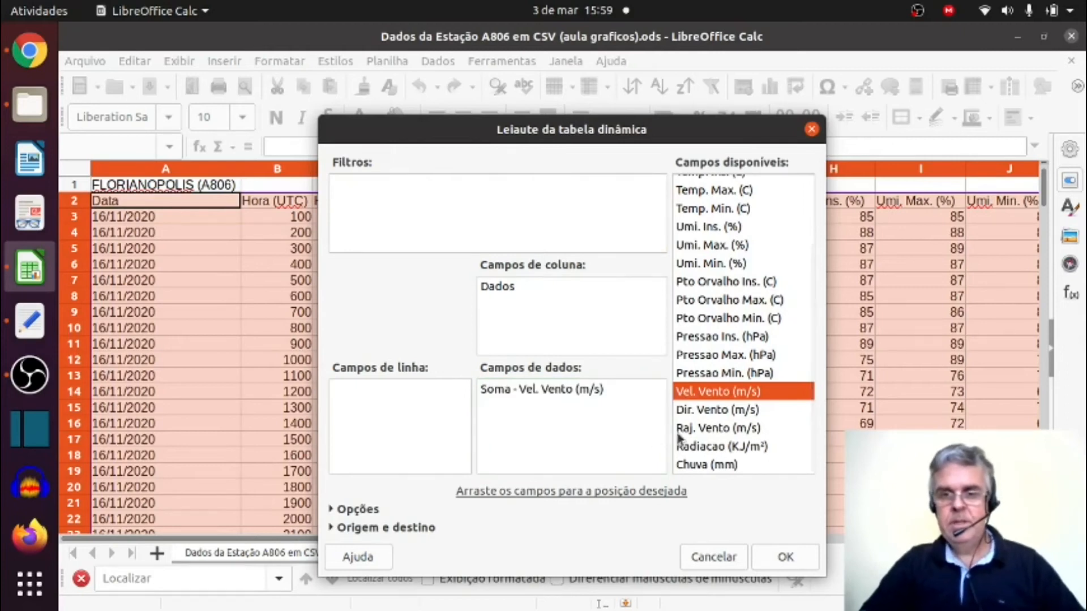
{"action": "left_click_drag", "start_coordinate": [704, 430], "coordinate": [569, 437]}
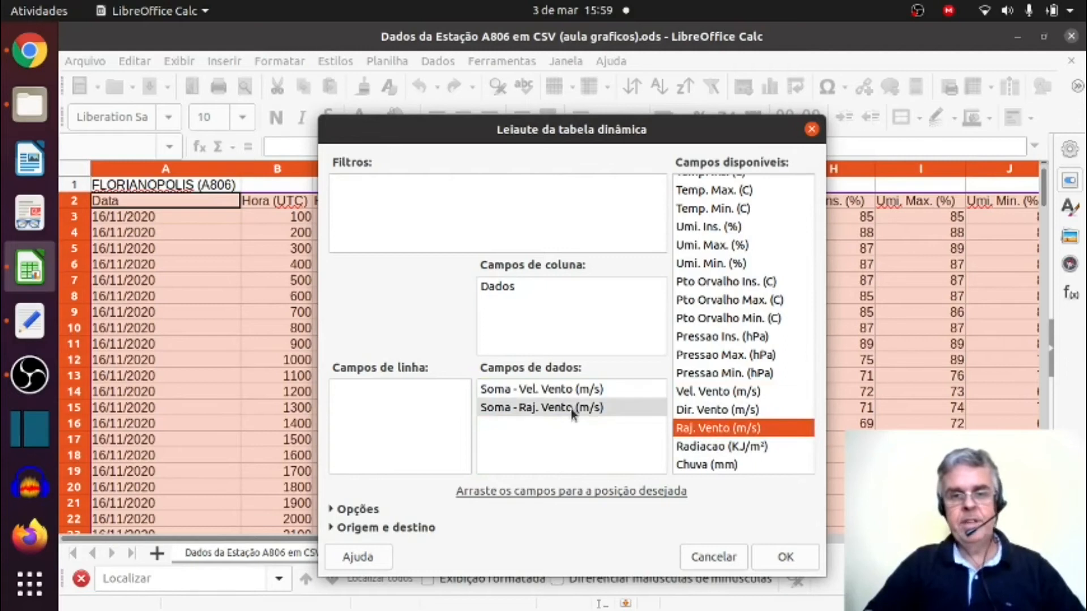
Set the function of Vel. Vento (m/s) to Média and of Raj. Vento (m/s) to Máx.
{"action": "double_click", "coordinate": [601, 391]}
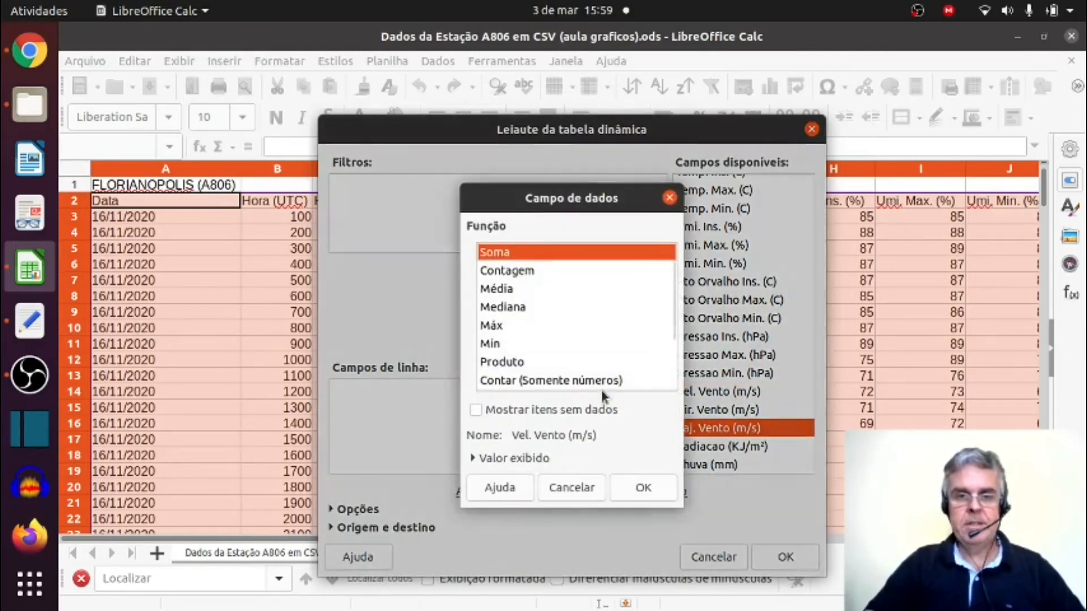
{"action": "left_click", "coordinate": [508, 290]}
{"action": "double_click", "coordinate": [508, 289]}
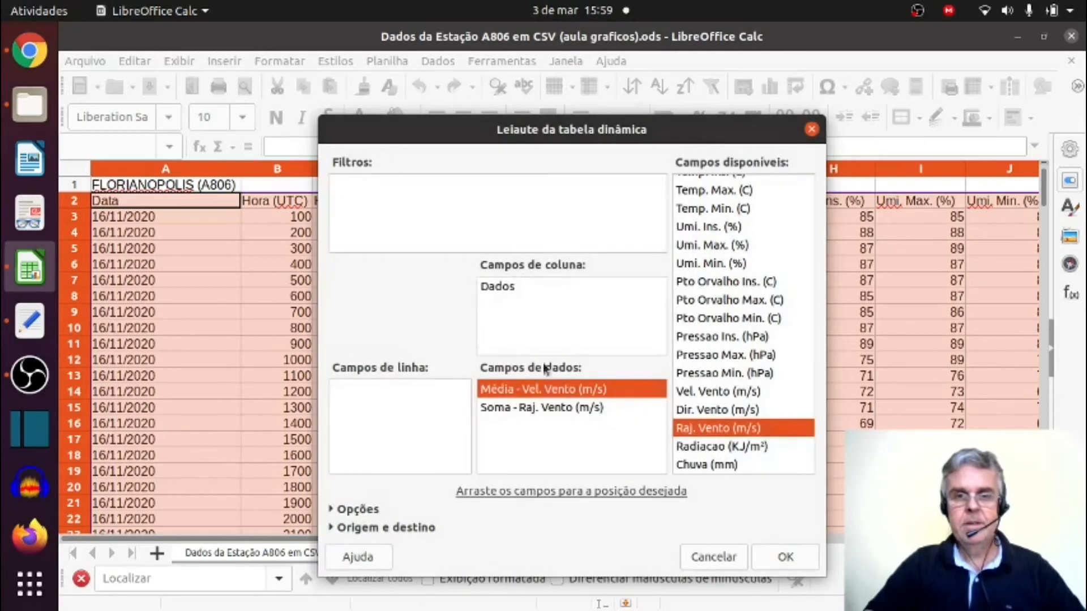
{"action": "double_click", "coordinate": [556, 409]}
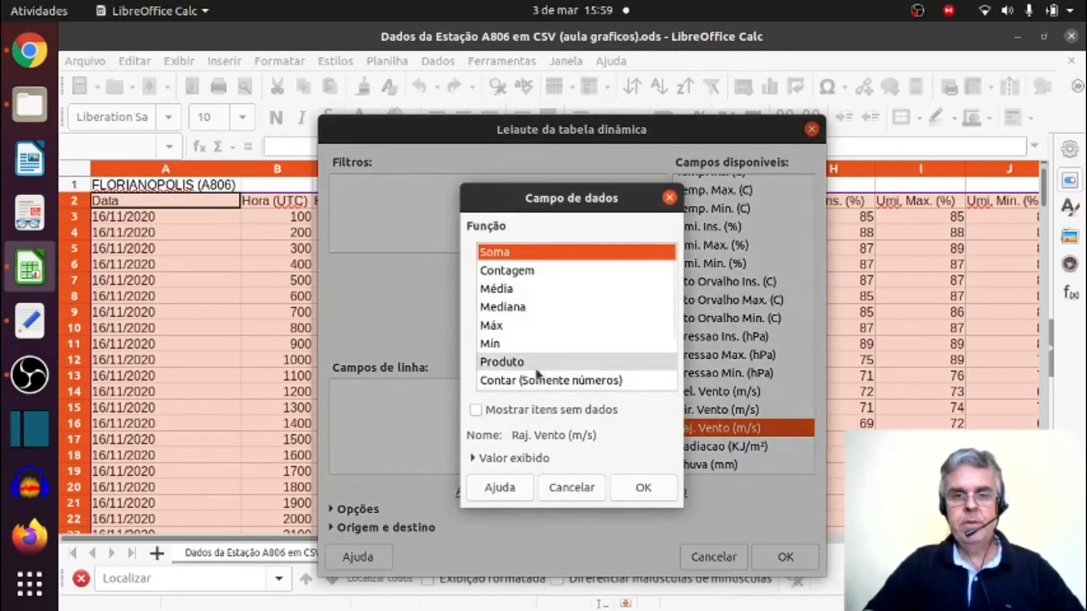
{"action": "left_click", "coordinate": [504, 328]}
{"action": "double_click", "coordinate": [504, 327]}
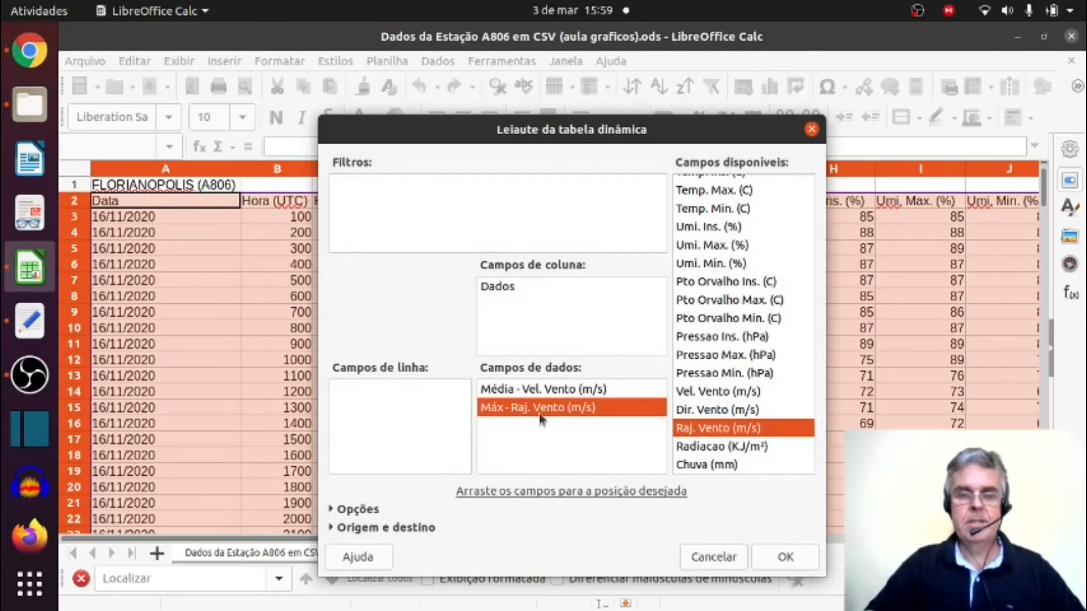
Add Data as the row field and Raj. Vento (m/s) as a filter, and create the wind pivot table.
{"action": "scroll", "coordinate": [730, 307], "scroll_direction": "up", "scroll_amount": 2}
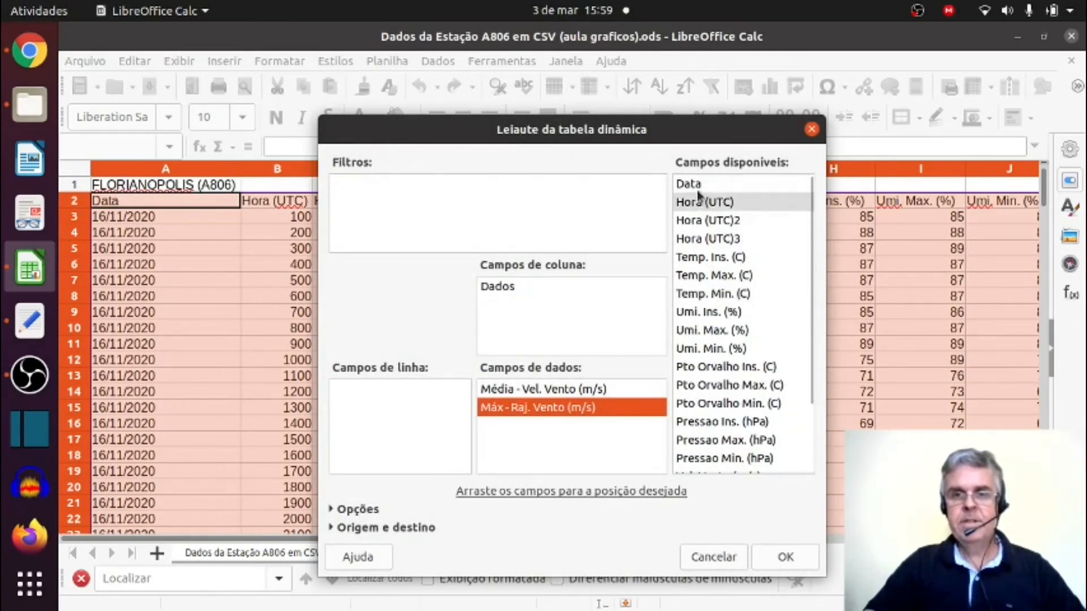
{"action": "left_click_drag", "start_coordinate": [691, 185], "coordinate": [378, 407]}
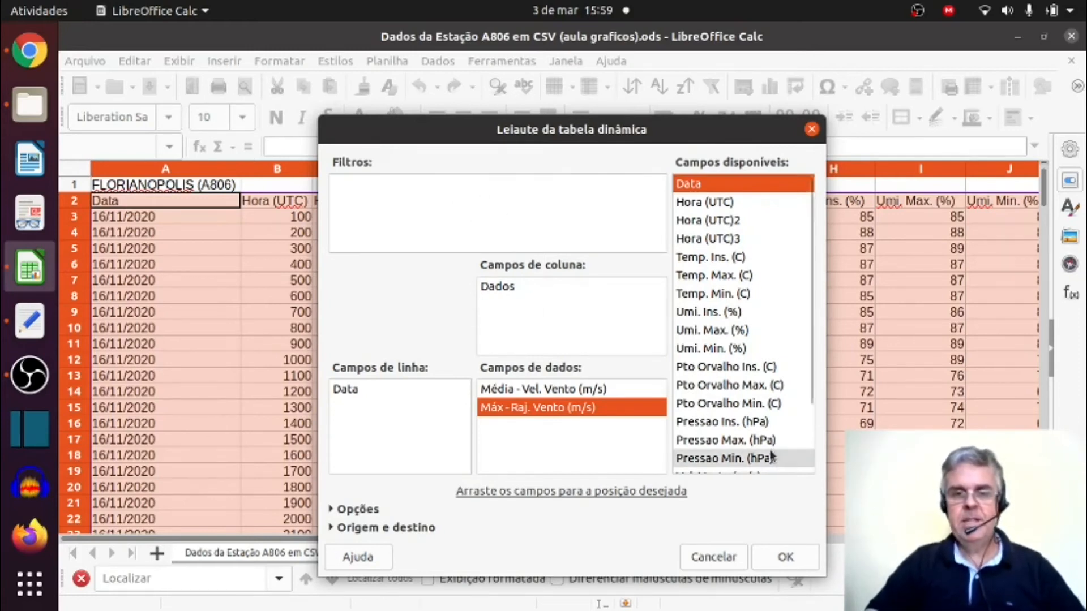
{"action": "scroll", "coordinate": [736, 420], "scroll_direction": "down", "scroll_amount": 2}
{"action": "left_click_drag", "start_coordinate": [720, 429], "coordinate": [416, 214]}
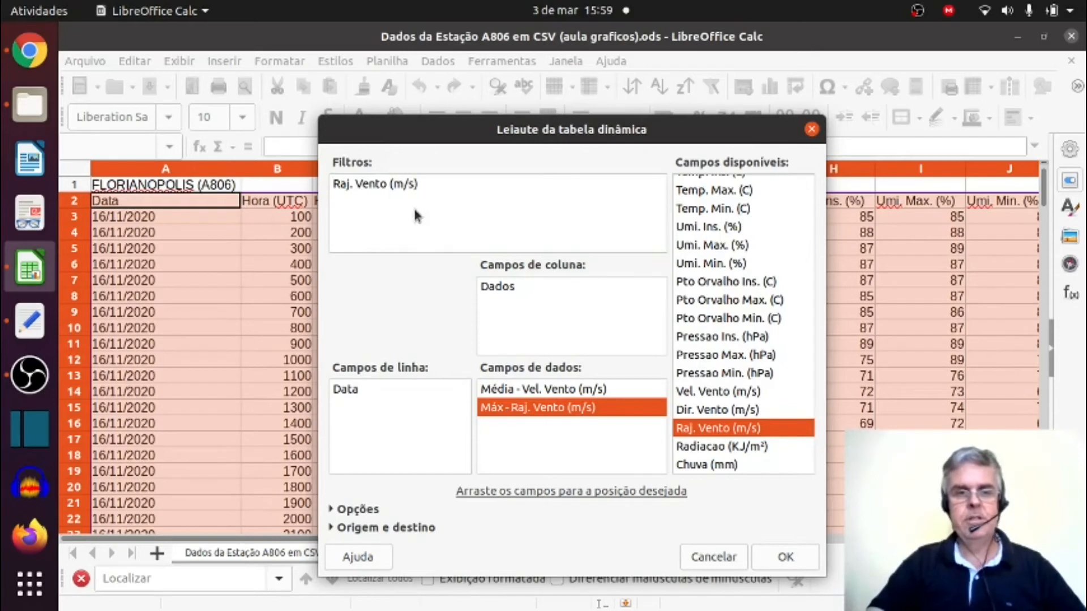
{"action": "left_click", "coordinate": [765, 561]}
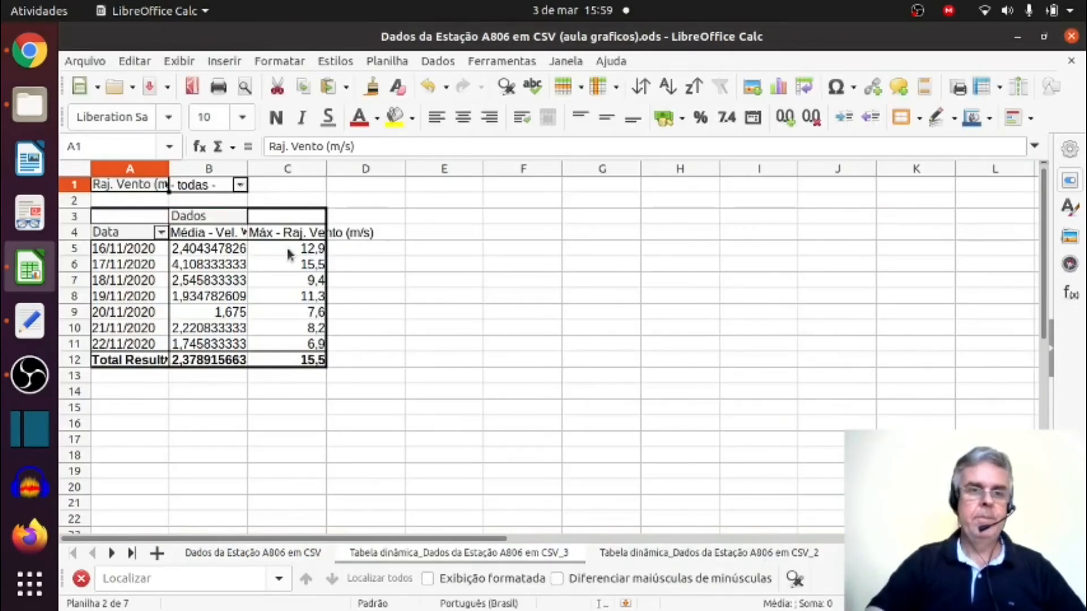
In the Raj. Vento (m/s) filter of the pivot table, deselect all values and select only 13,9, 14,2 and 15,5.
{"action": "left_click", "coordinate": [241, 185]}
{"action": "scroll", "coordinate": [258, 290], "scroll_direction": "down", "scroll_amount": 10}
{"action": "scroll", "coordinate": [257, 290], "scroll_direction": "up", "scroll_amount": 10}
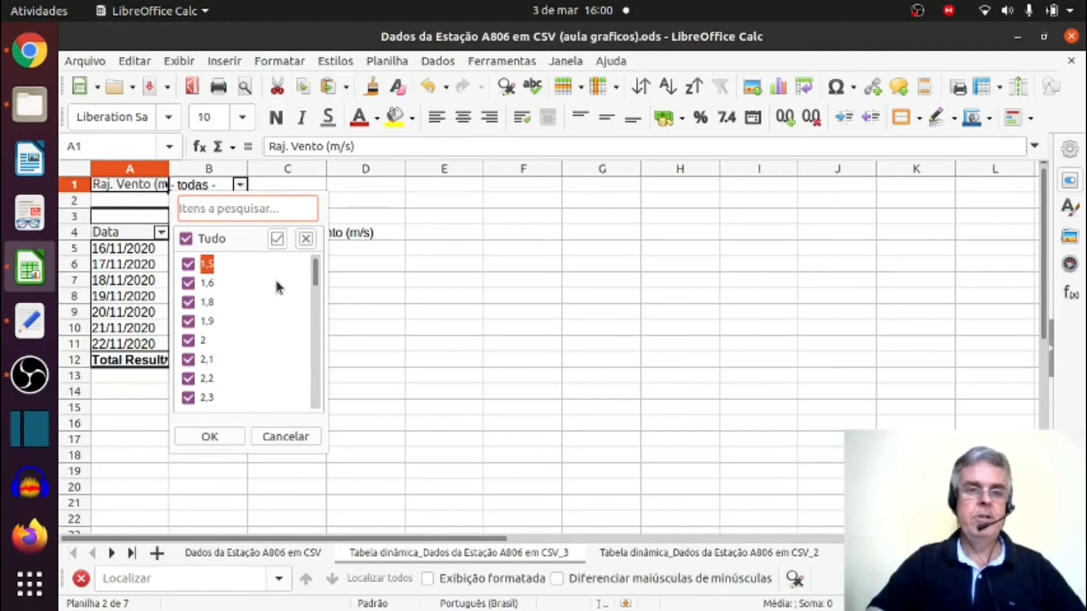
{"action": "left_click", "coordinate": [187, 239]}
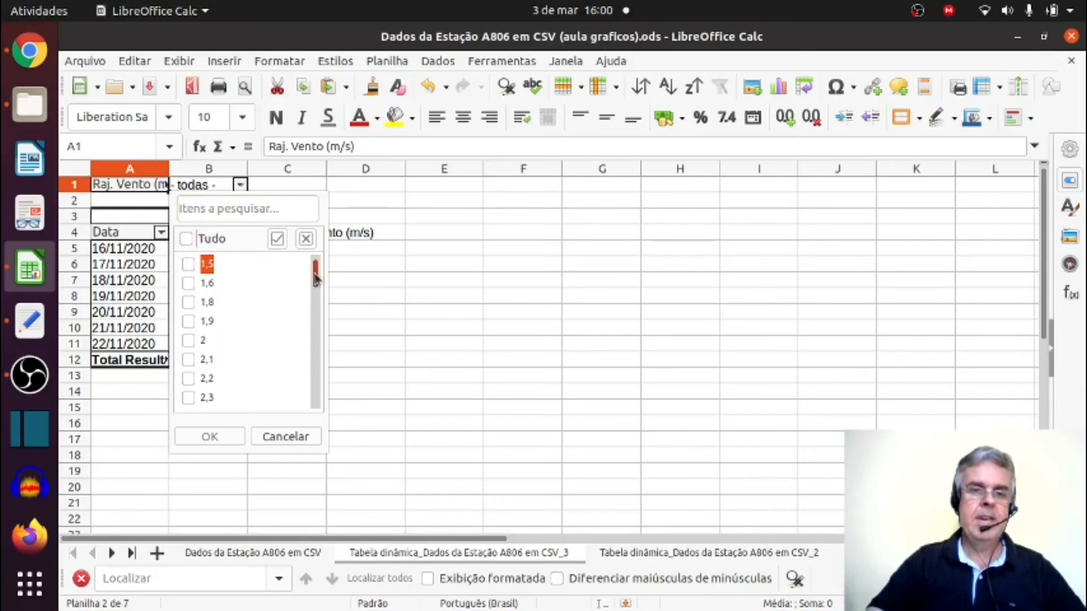
{"action": "left_click_drag", "start_coordinate": [315, 279], "coordinate": [315, 401]}
{"action": "left_click", "coordinate": [189, 378]}
{"action": "left_click", "coordinate": [188, 359]}
{"action": "left_click", "coordinate": [188, 340]}
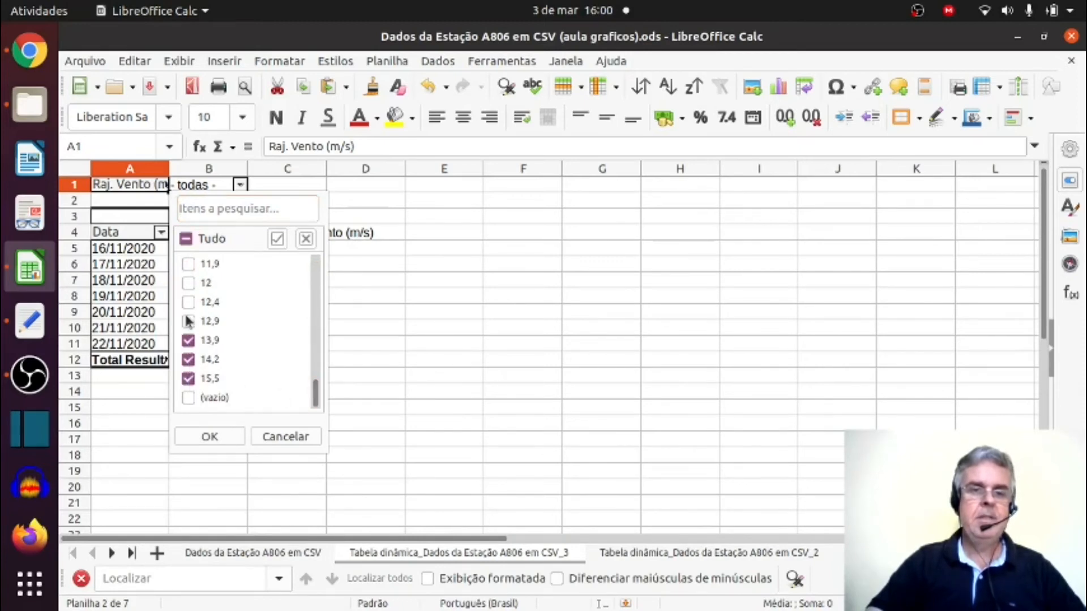
Add every gust value from 10,1 to 12,9 to the filter selection and apply the filter.
{"action": "left_click", "coordinate": [189, 322]}
{"action": "left_click", "coordinate": [190, 302]}
{"action": "left_click", "coordinate": [189, 282]}
{"action": "left_click", "coordinate": [189, 264]}
{"action": "scroll", "coordinate": [238, 325], "scroll_direction": "up", "scroll_amount": 2}
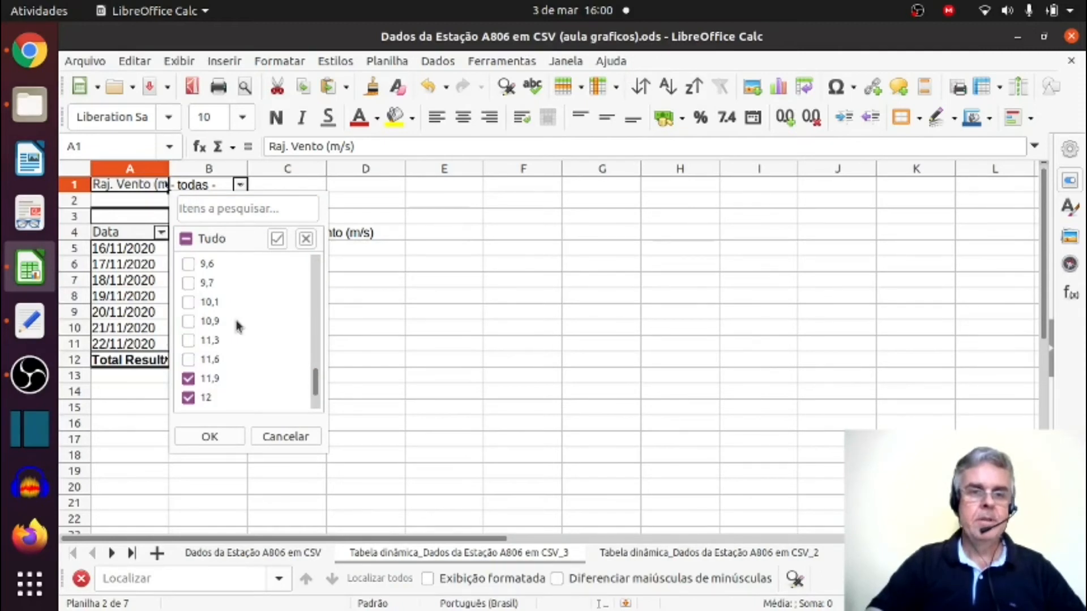
{"action": "left_click", "coordinate": [188, 360]}
{"action": "left_click", "coordinate": [188, 341]}
{"action": "left_click", "coordinate": [189, 321]}
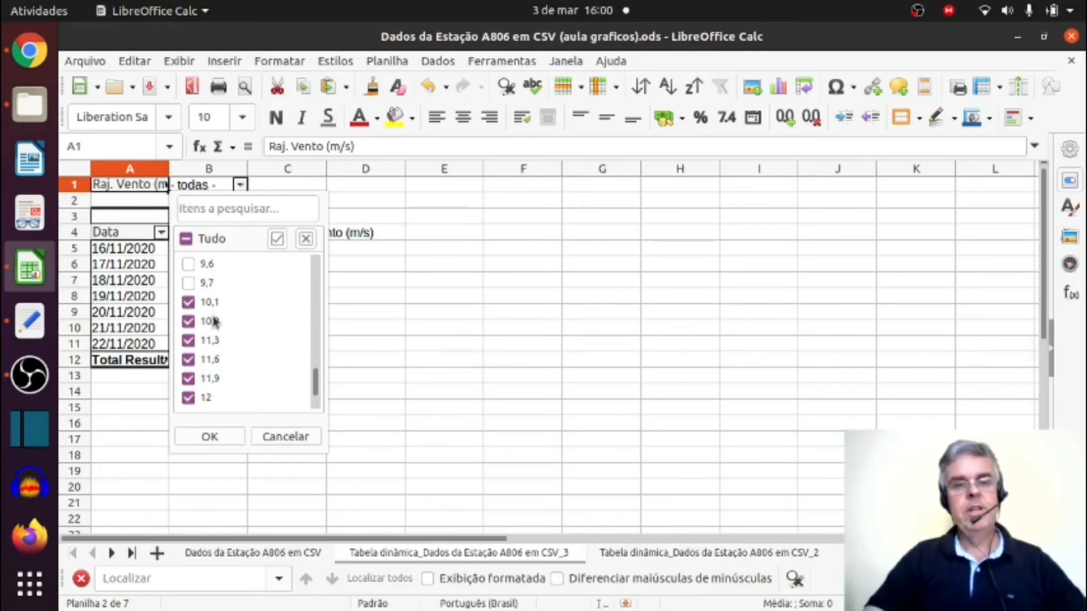
{"action": "left_click", "coordinate": [210, 436]}
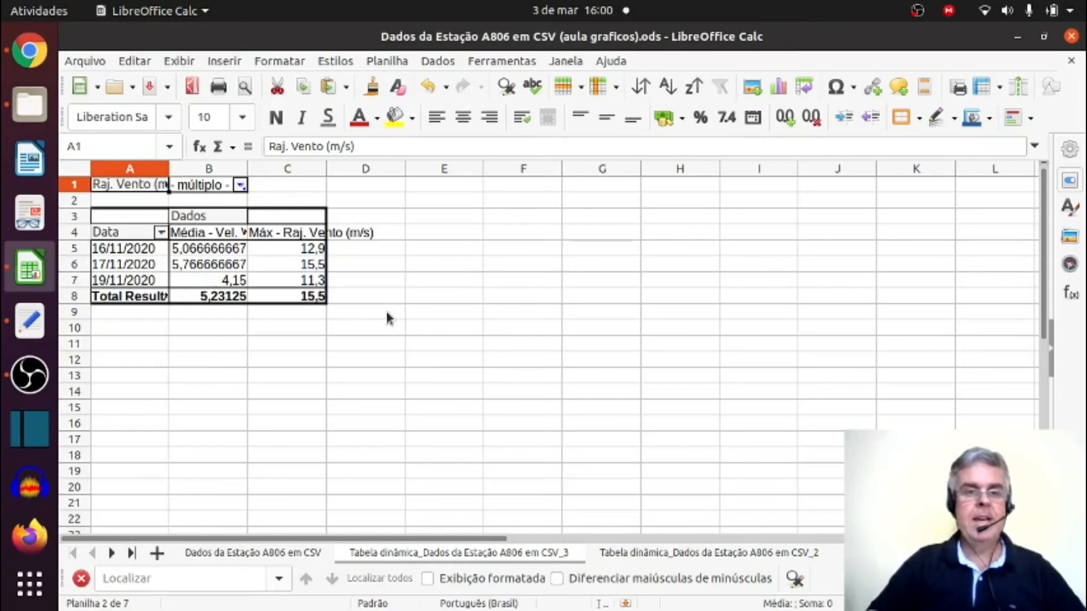
Reset the pivot table's Raj. Vento (m/s) filter to include all values.
{"action": "left_click", "coordinate": [240, 188]}
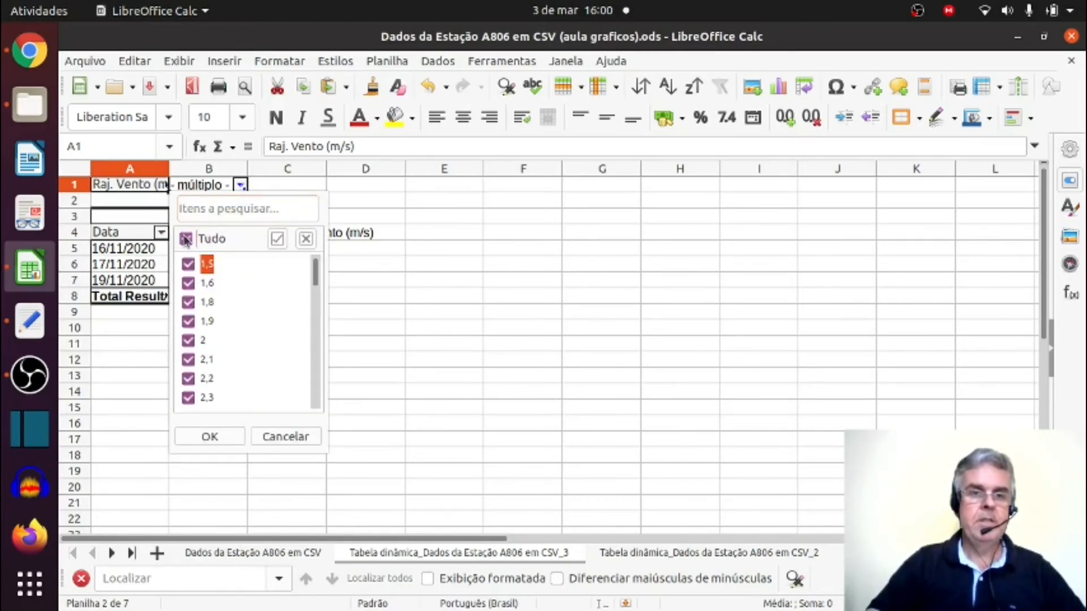
{"action": "left_click", "coordinate": [213, 435]}
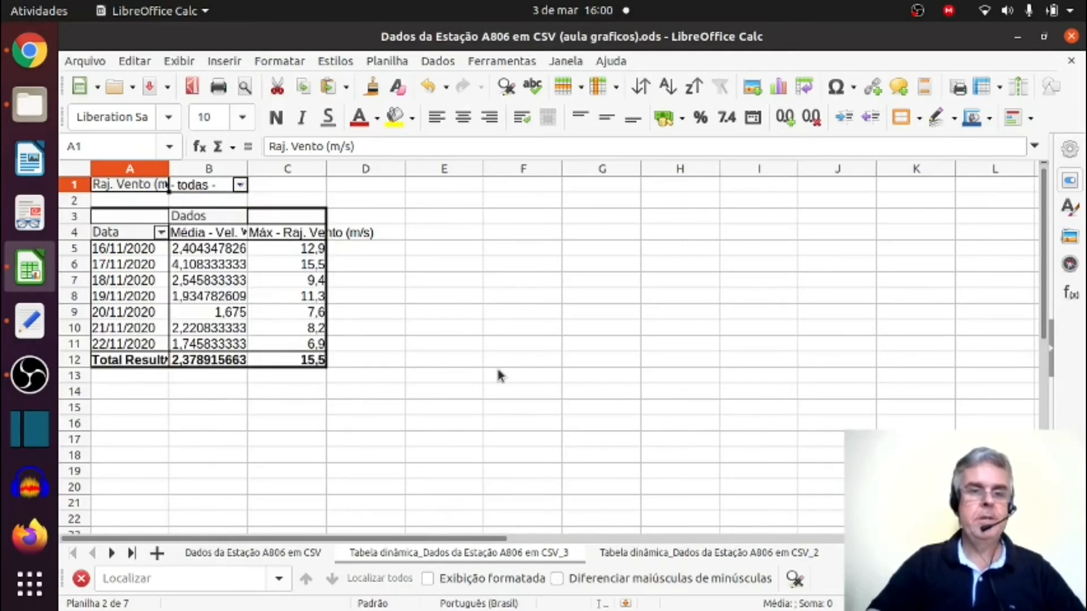
Insert a chart from the wind pivot table using the Coluna e linha type with one line.
{"action": "left_click", "coordinate": [200, 286]}
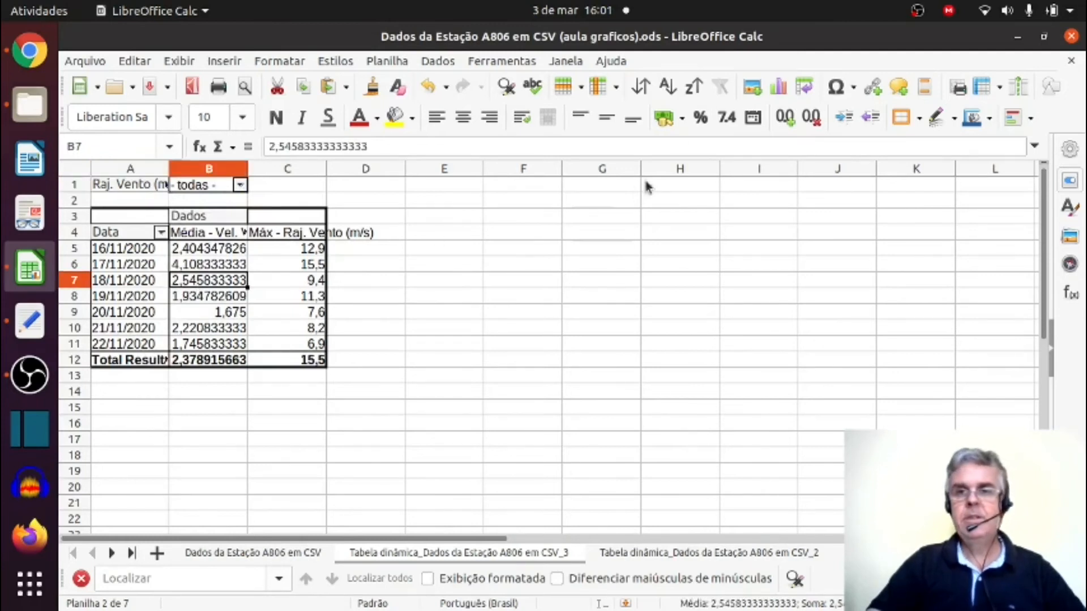
{"action": "left_click", "coordinate": [778, 88]}
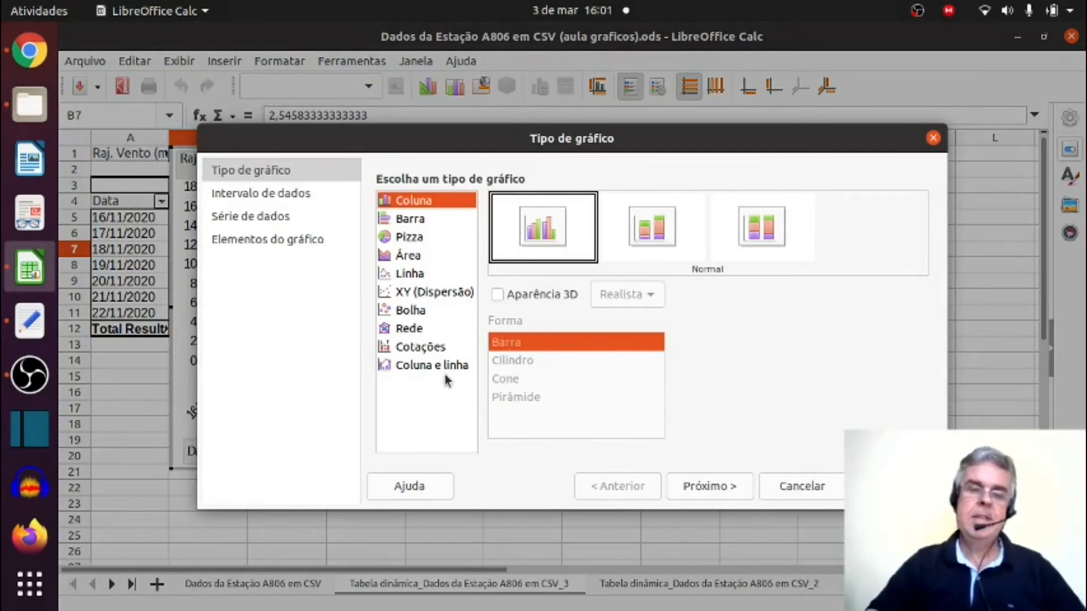
{"action": "left_click", "coordinate": [413, 368]}
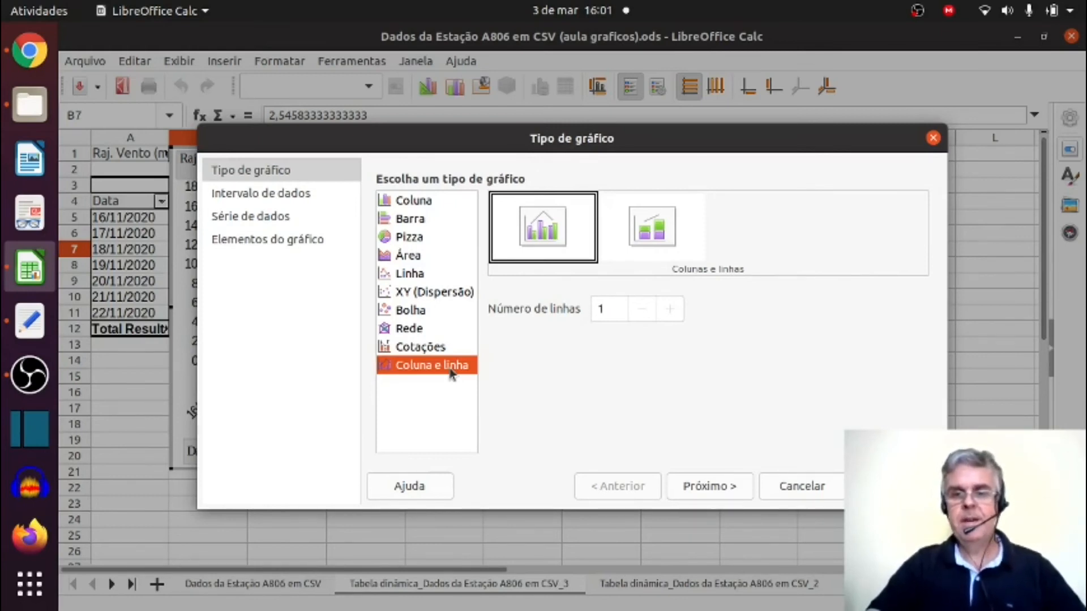
{"action": "left_click", "coordinate": [699, 492]}
Title the chart Vento, label the X axis Data and the Y axis Vel. (m/s), enable the X-axis grid, and finish the chart.
{"action": "type", "text": "Vento"}
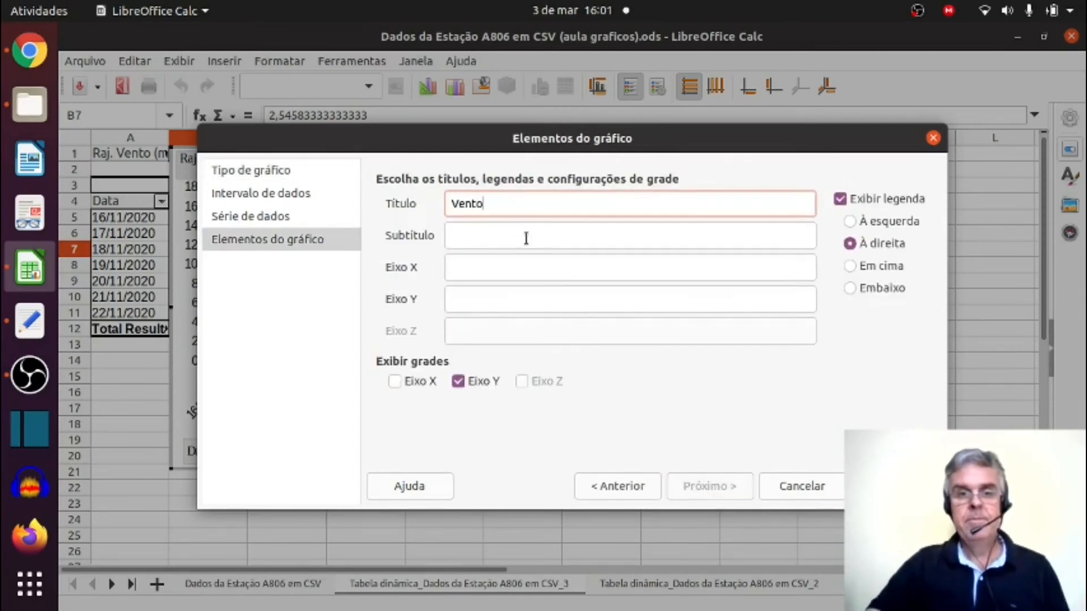
{"action": "left_click", "coordinate": [525, 265]}
{"action": "type", "text": "Data"}
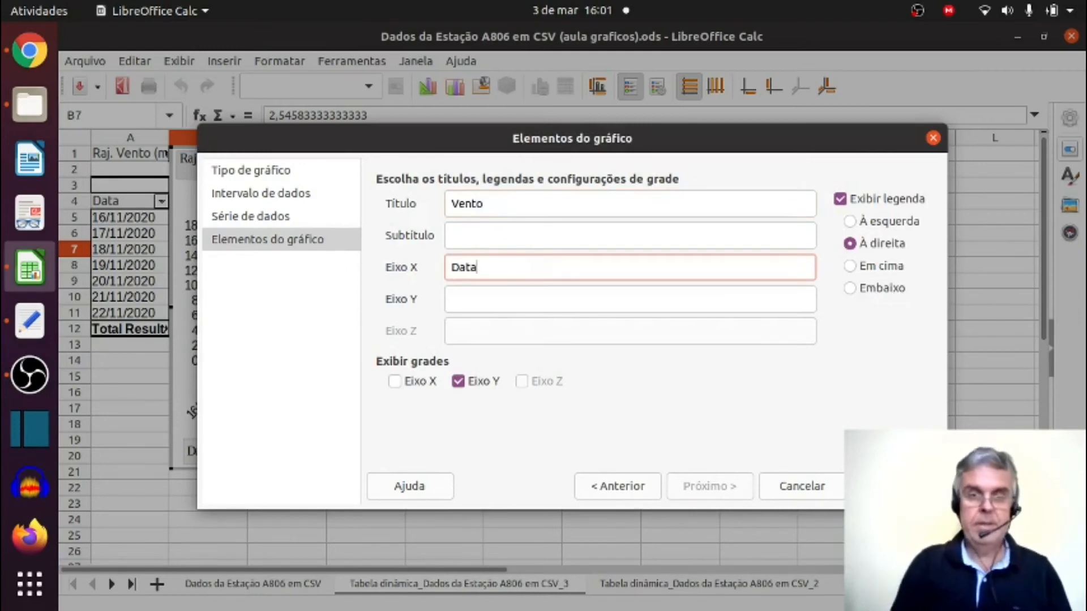
{"action": "left_click", "coordinate": [502, 298]}
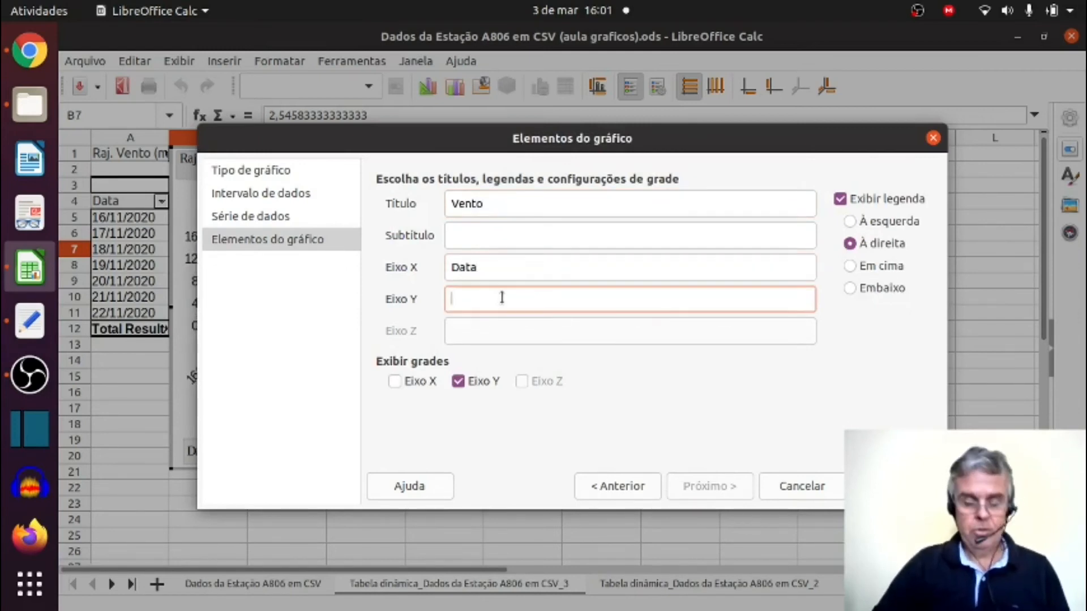
{"action": "type", "text": "Vel"}
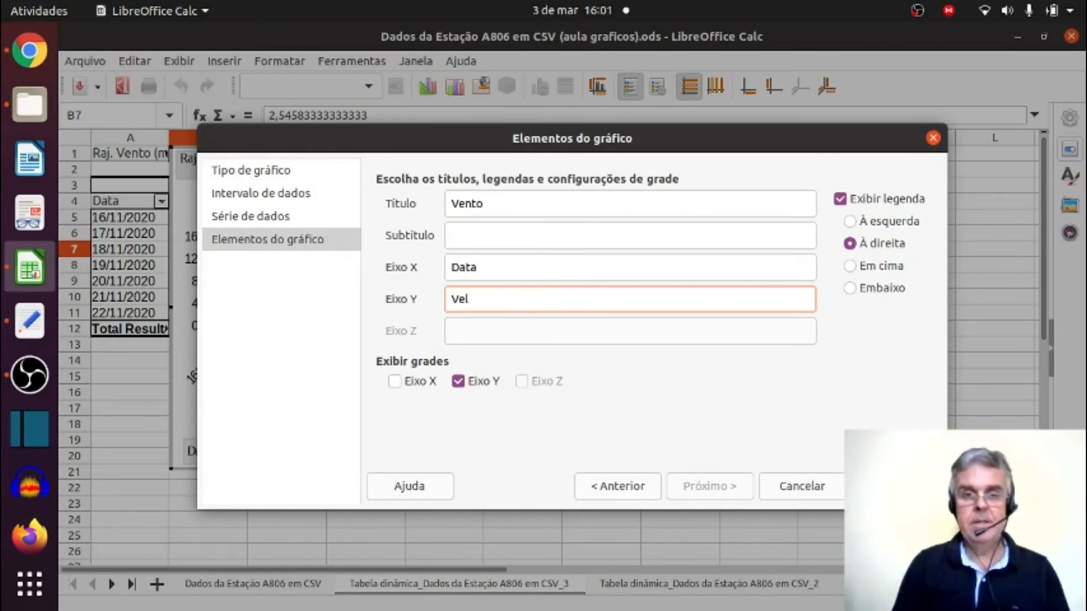
{"action": "type", "text": ". (m"}
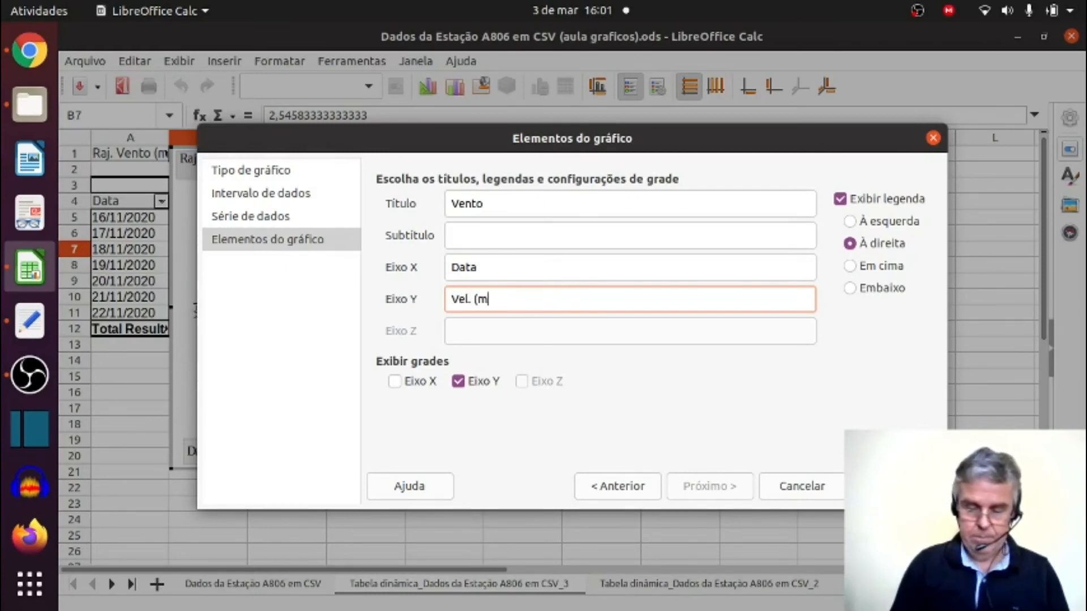
{"action": "type", "text": "/s)"}
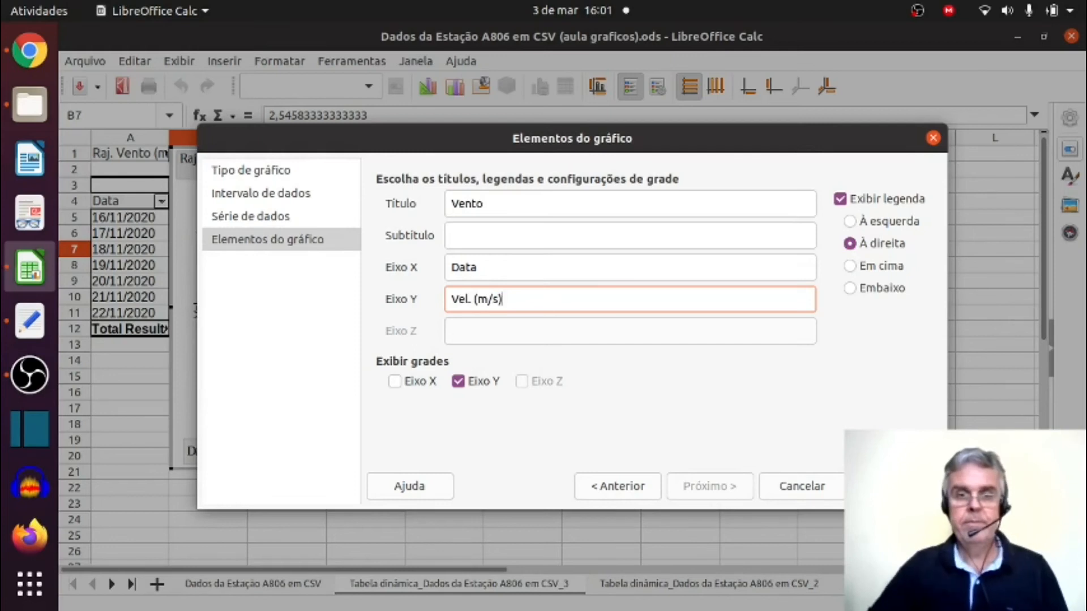
{"action": "left_click", "coordinate": [395, 382]}
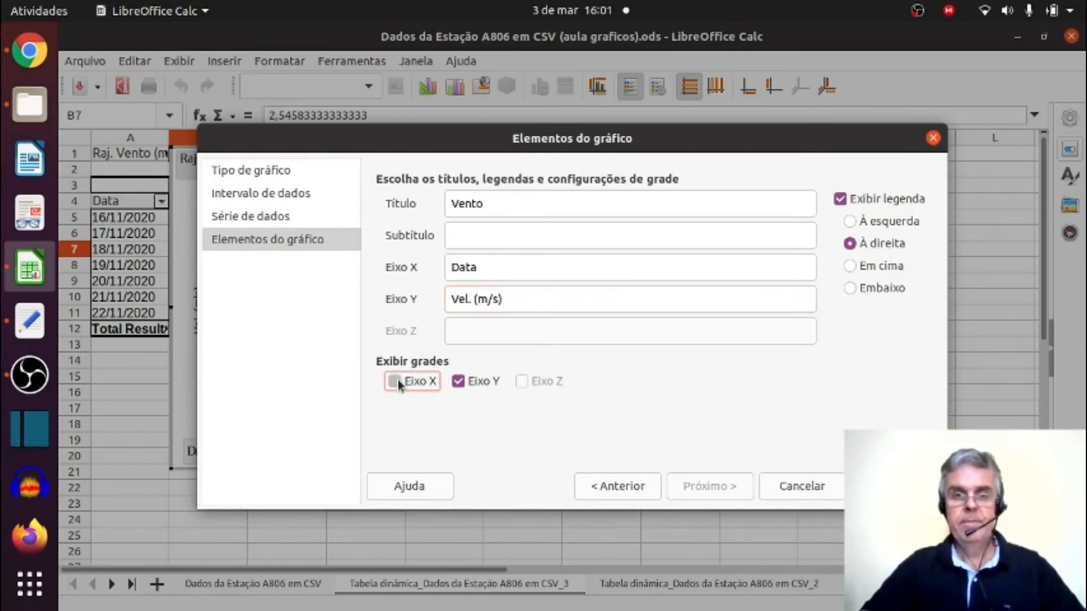
{"action": "left_click", "coordinate": [884, 486]}
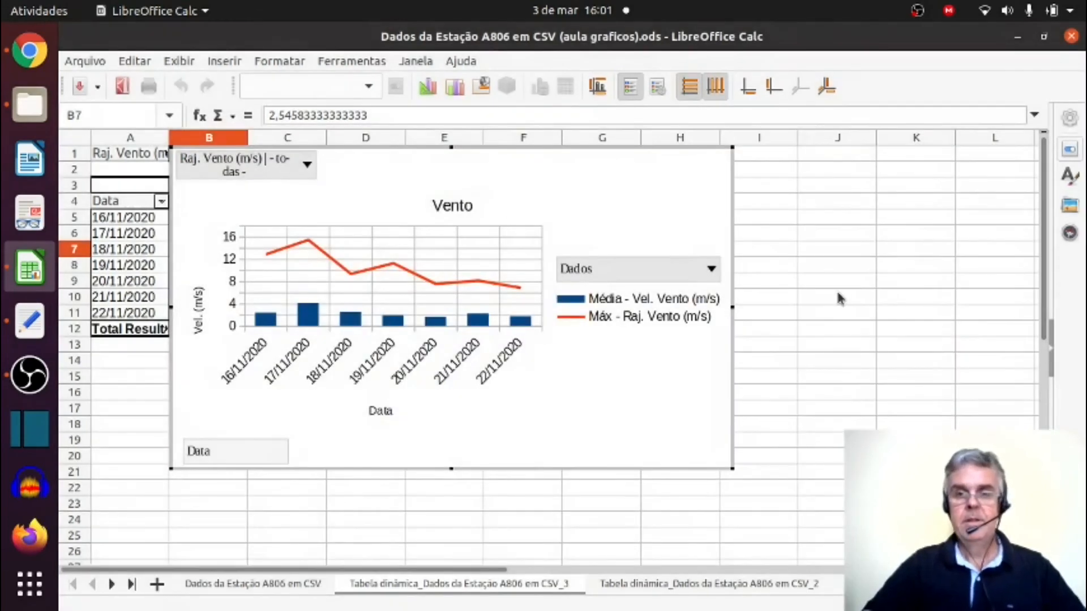
Move the Vento chart beside the pivot table so that it no longer covers the table.
{"action": "left_click", "coordinate": [810, 300]}
{"action": "left_click_drag", "start_coordinate": [369, 222], "coordinate": [589, 245]}
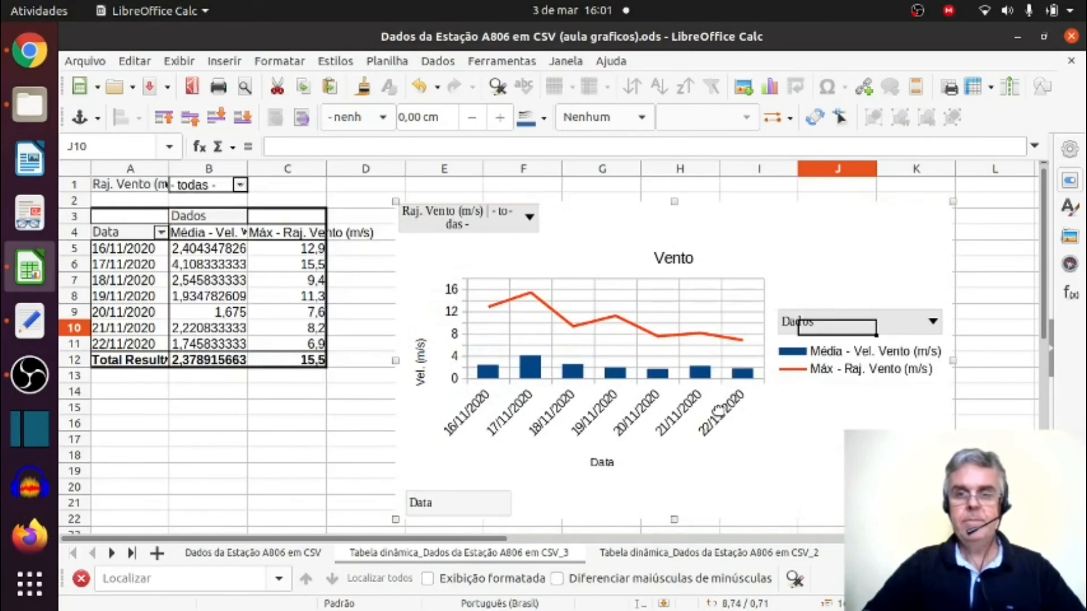
{"action": "left_click", "coordinate": [349, 422]}
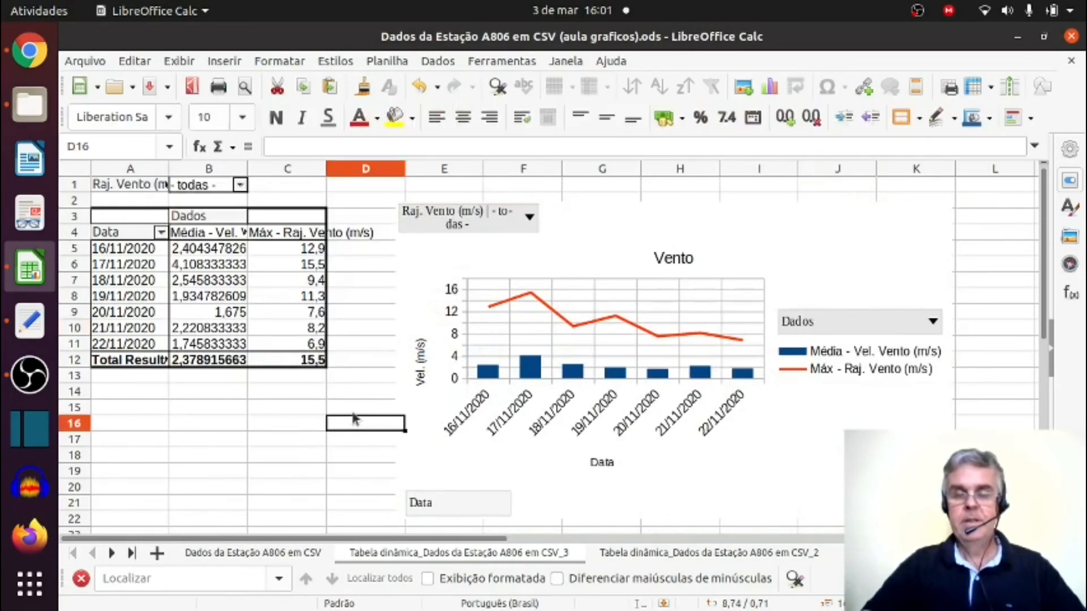
Filter the chart's Raj. Vento (m/s) field to exclude the values 1,5, 1,6, 1,8 and 1,9.
{"action": "double_click", "coordinate": [514, 221]}
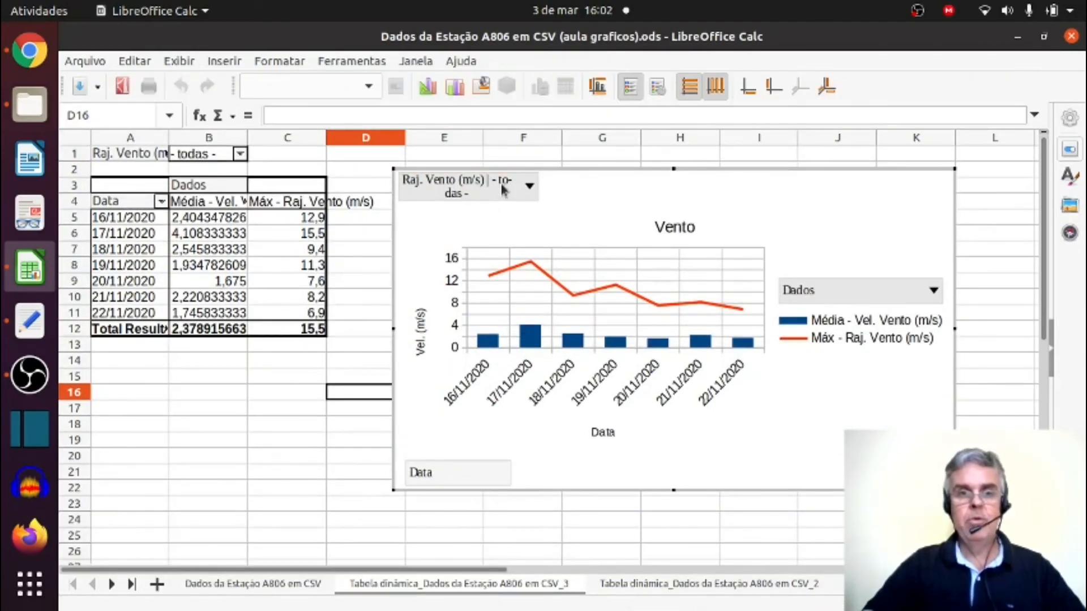
{"action": "left_click", "coordinate": [502, 191]}
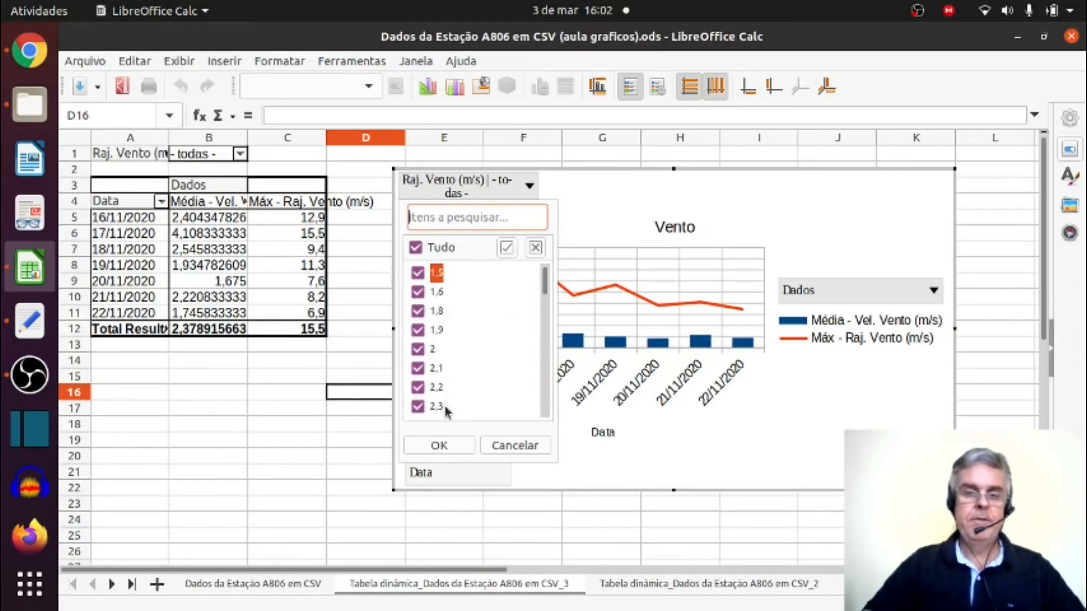
{"action": "left_click", "coordinate": [417, 274]}
{"action": "left_click", "coordinate": [417, 274]}
{"action": "left_click", "coordinate": [418, 292]}
{"action": "left_click", "coordinate": [418, 312]}
{"action": "left_click", "coordinate": [417, 330]}
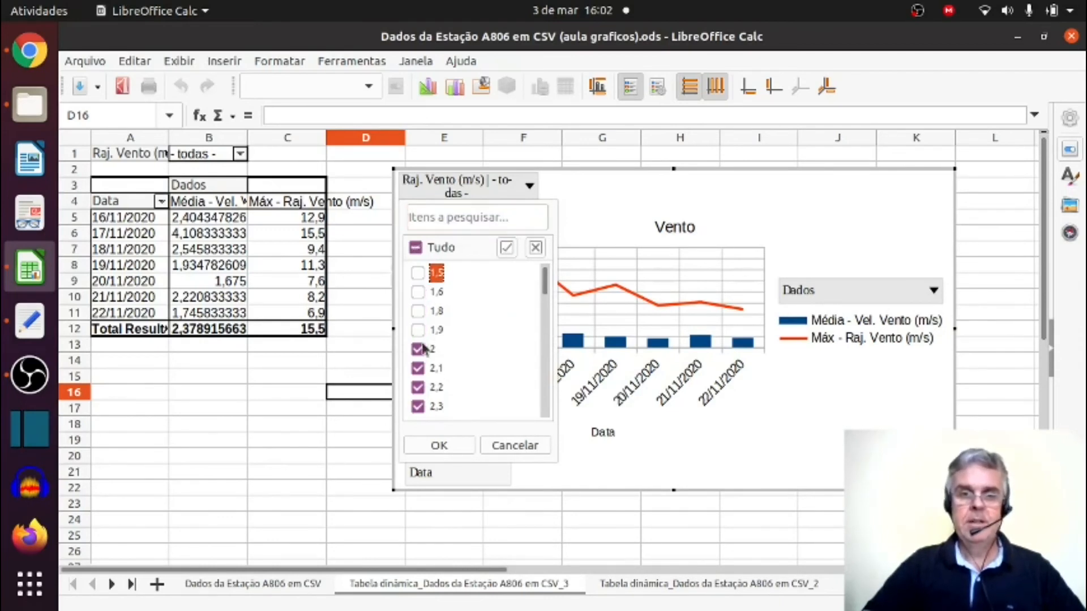
{"action": "left_click", "coordinate": [456, 446]}
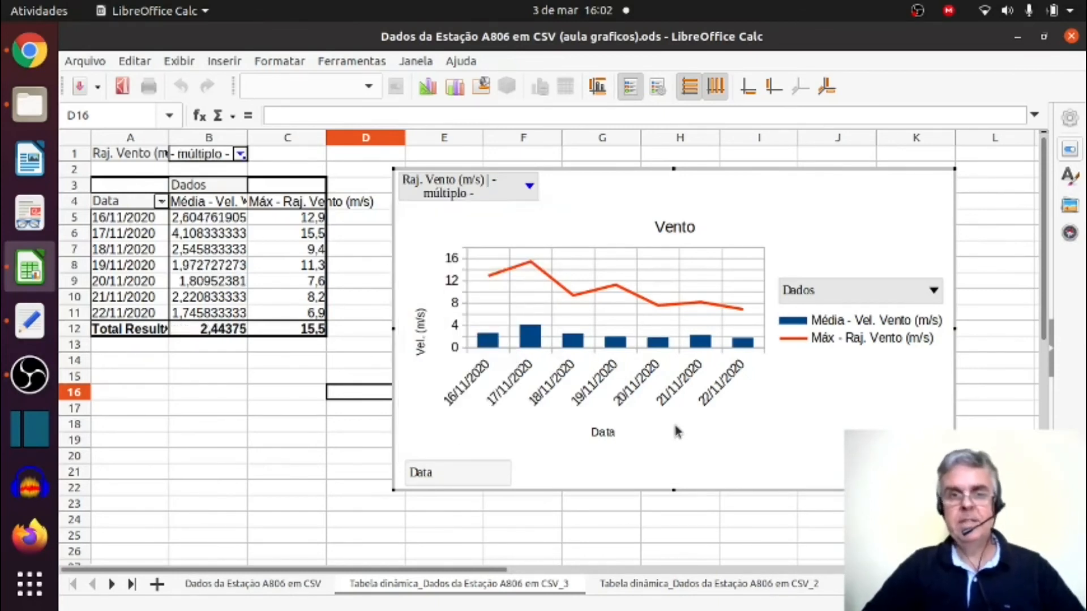
Restore all values in the chart's Raj. Vento (m/s) filter.
{"action": "left_click", "coordinate": [528, 187]}
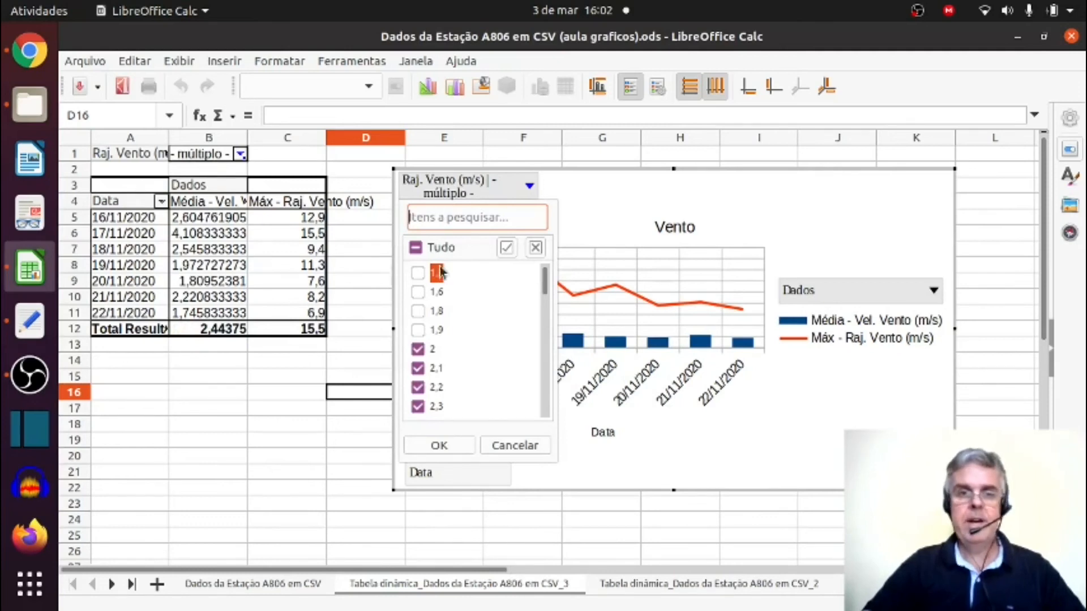
{"action": "left_click", "coordinate": [416, 249]}
{"action": "left_click", "coordinate": [439, 445]}
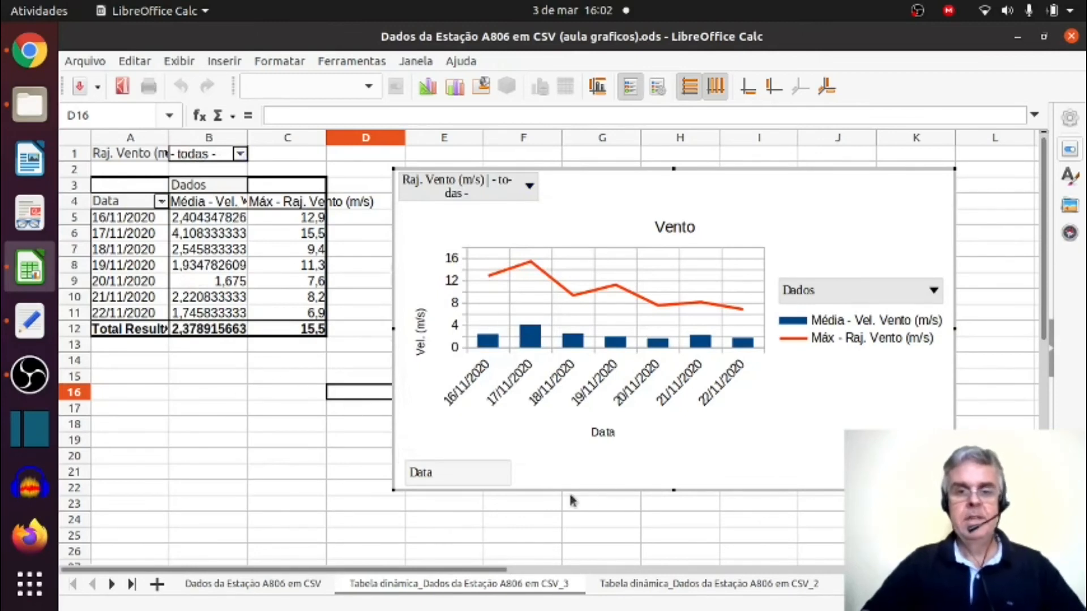
Examine the sorting and filtering options of the Data field in the chart and in the pivot table, leaving them unapplied.
{"action": "left_click", "coordinate": [472, 477]}
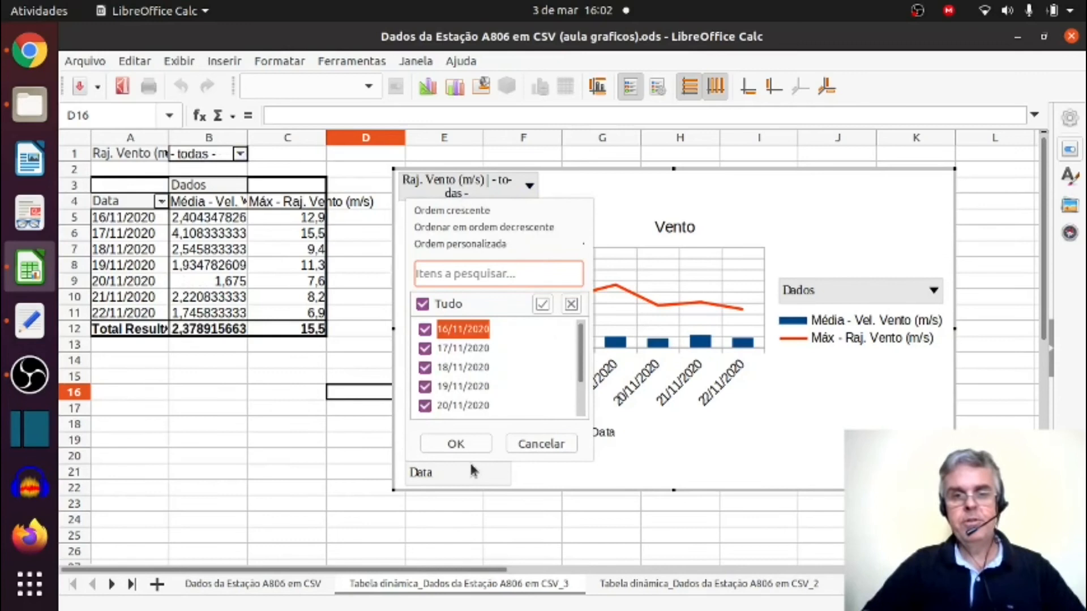
{"action": "left_click", "coordinate": [471, 469]}
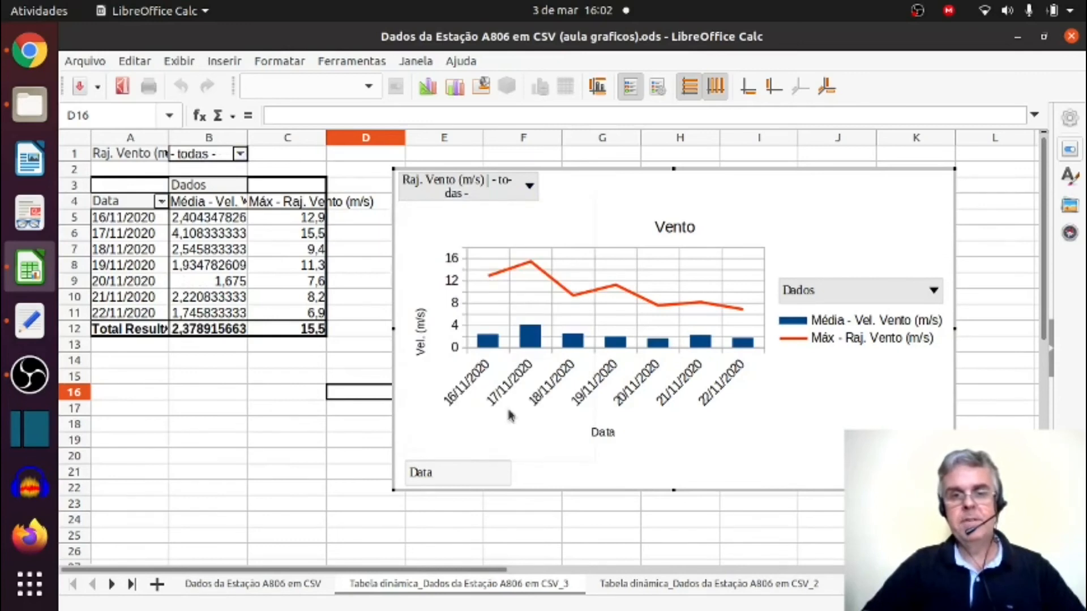
{"action": "left_click", "coordinate": [129, 211]}
{"action": "left_click_drag", "start_coordinate": [152, 264], "coordinate": [162, 240]}
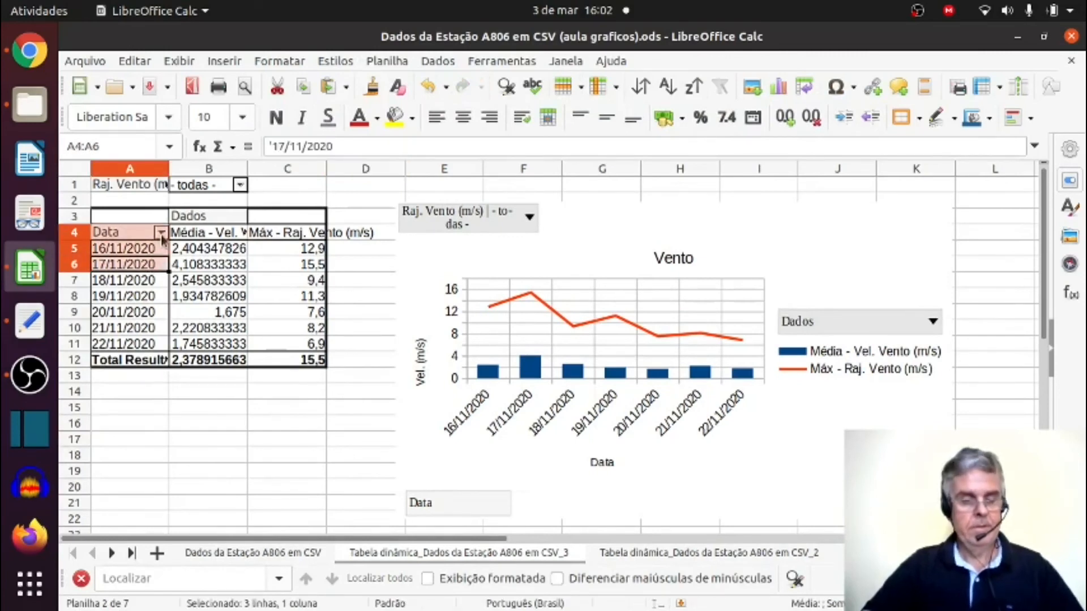
{"action": "left_click", "coordinate": [162, 233]}
{"action": "left_click", "coordinate": [162, 233]}
{"action": "left_click", "coordinate": [162, 233]}
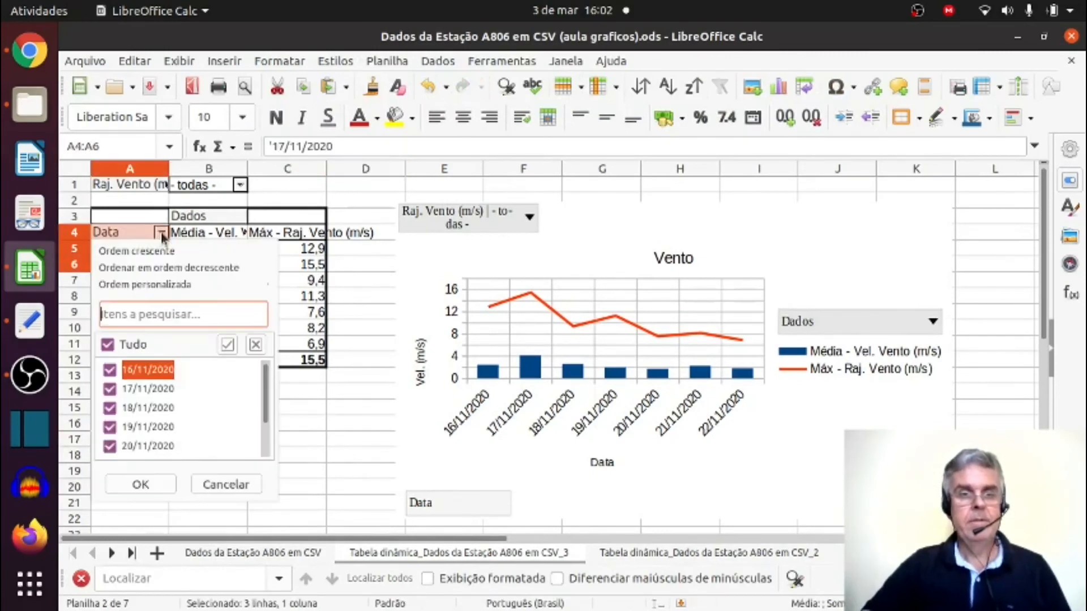
{"action": "left_click", "coordinate": [352, 413]}
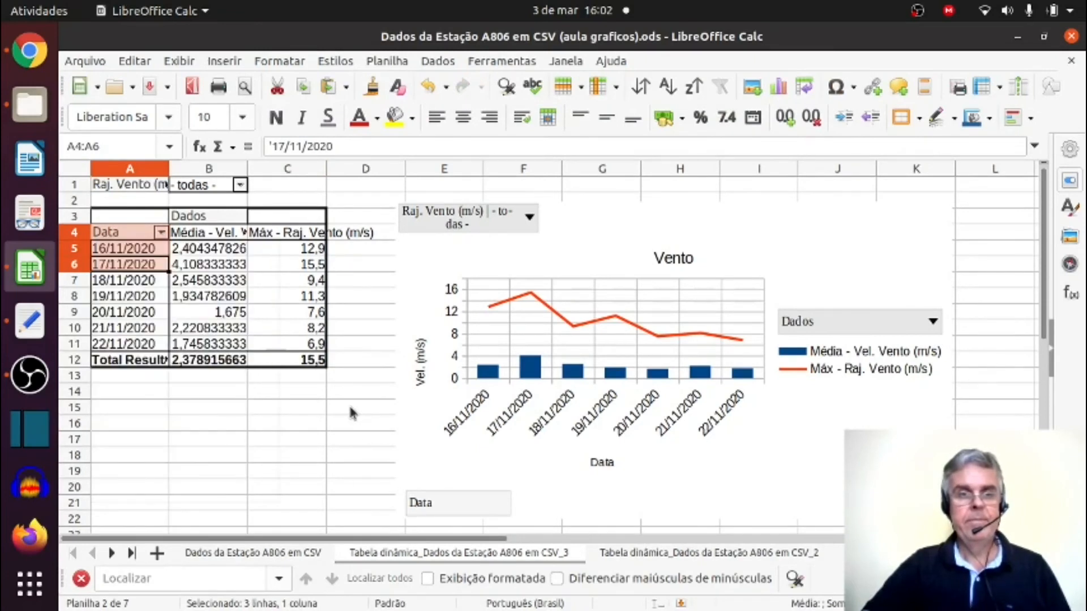
{"action": "left_click", "coordinate": [352, 413]}
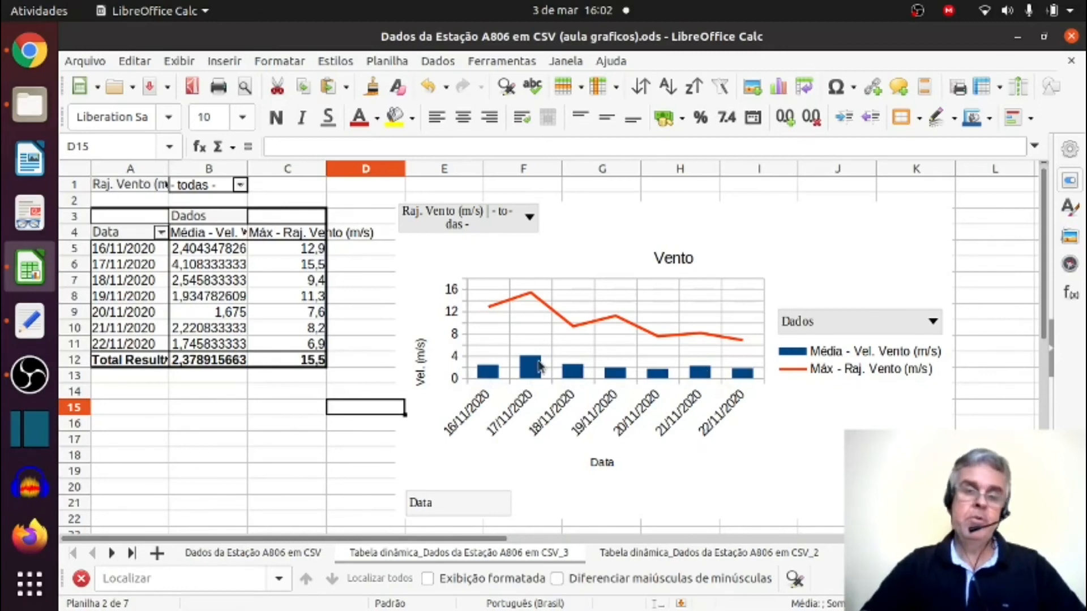
{"action": "double_click", "coordinate": [565, 334]}
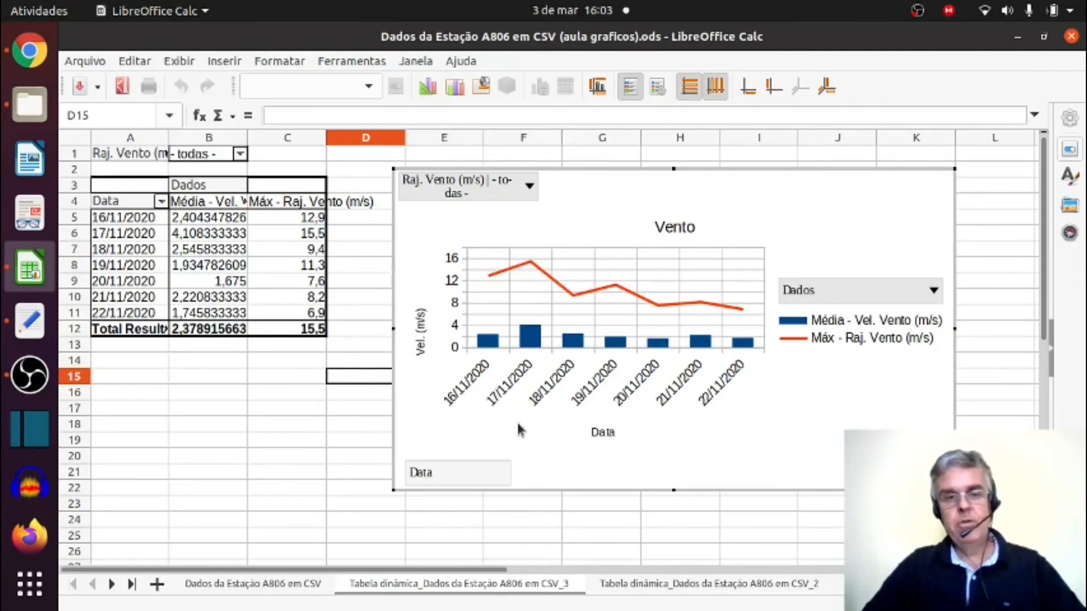
{"action": "left_click", "coordinate": [353, 434]}
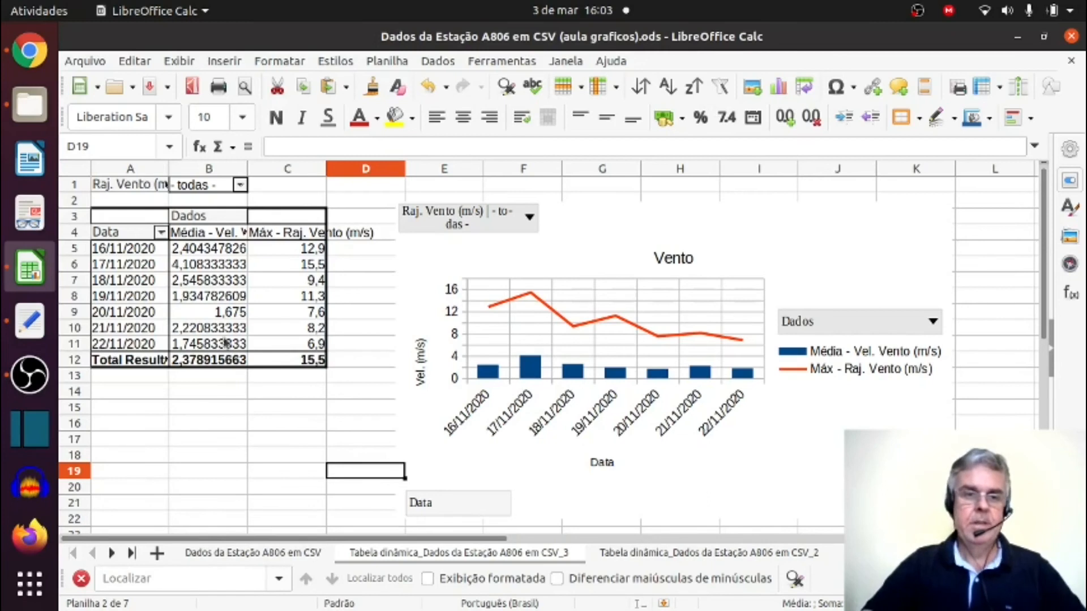
Reorder the wind pivot table's data fields so that Máx - Raj. Vento (m/s) comes before Média - Vel. Vento (m/s).
{"action": "left_click", "coordinate": [227, 286]}
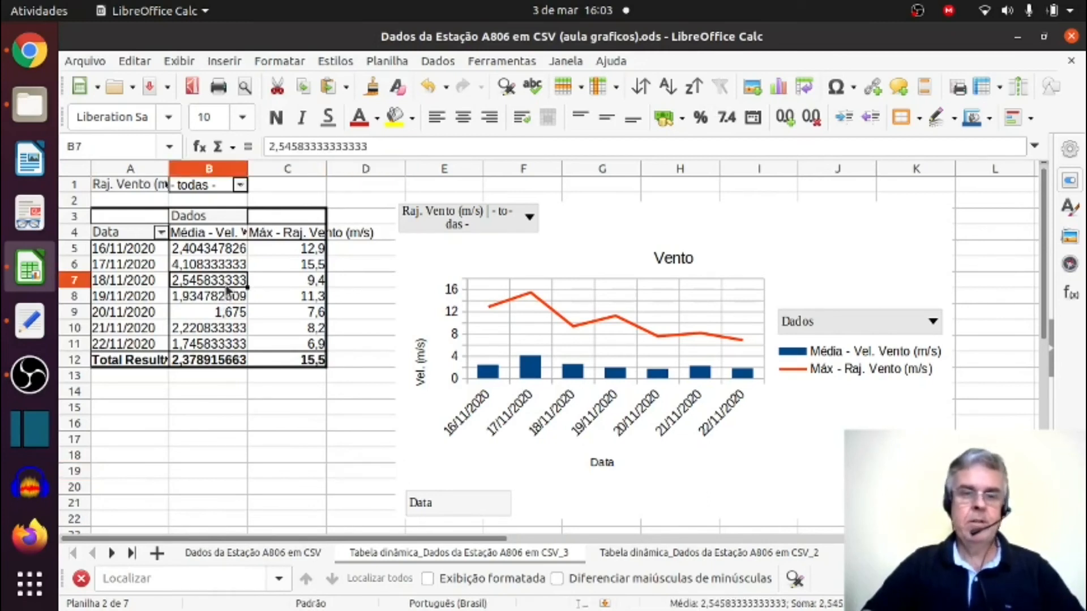
{"action": "right_click", "coordinate": [226, 286]}
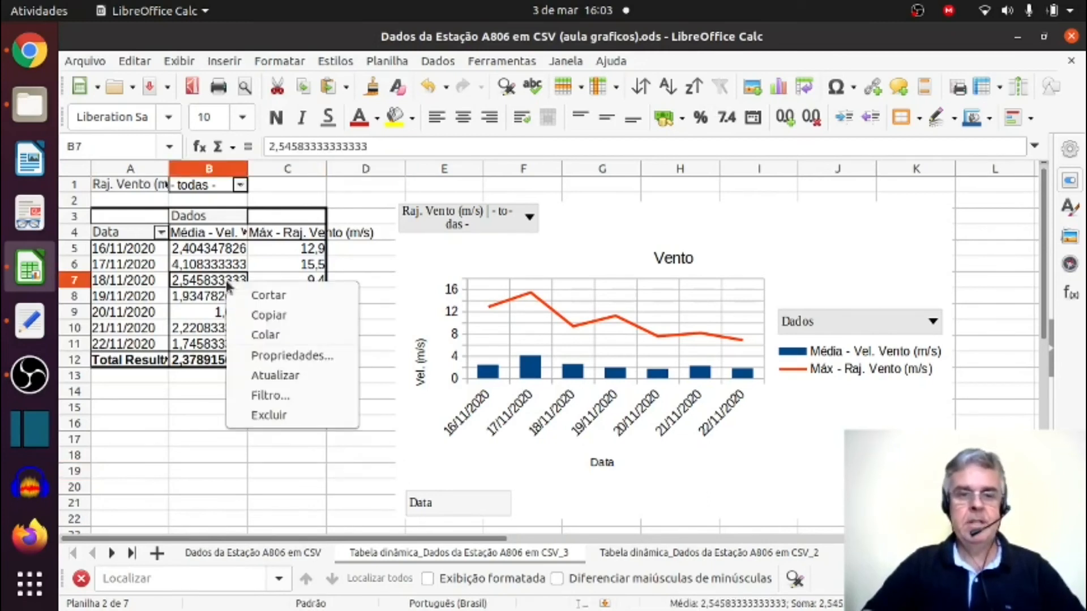
{"action": "left_click", "coordinate": [273, 351]}
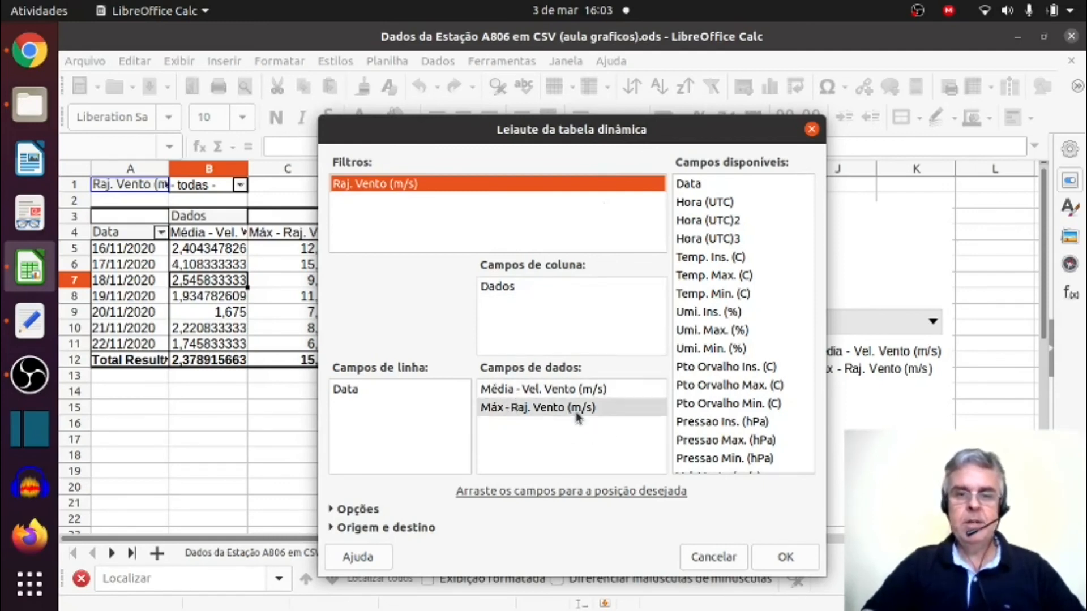
{"action": "left_click_drag", "start_coordinate": [569, 416], "coordinate": [567, 389]}
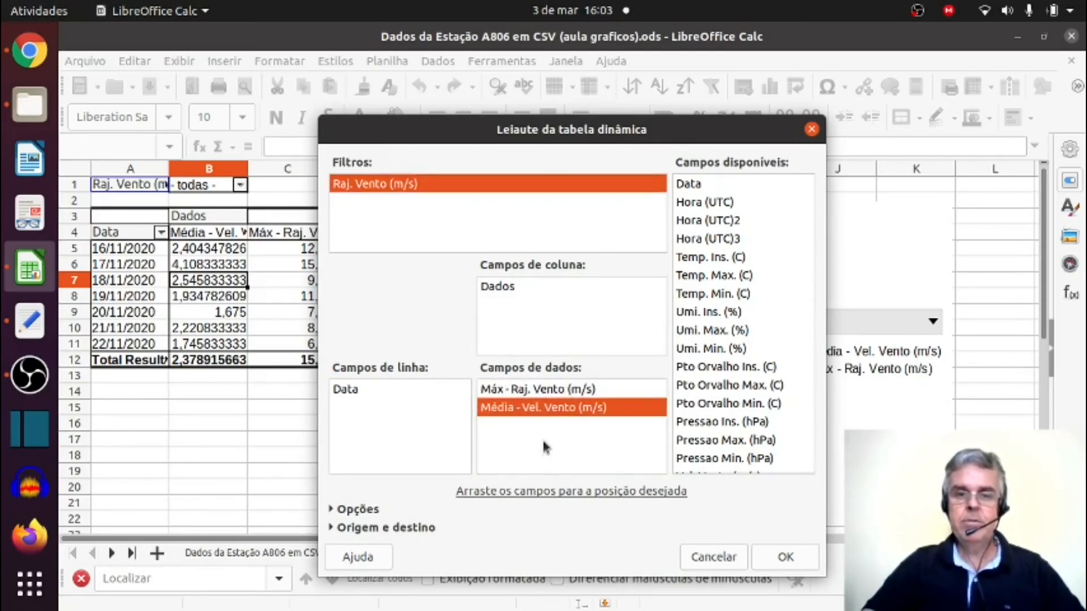
{"action": "left_click", "coordinate": [535, 390]}
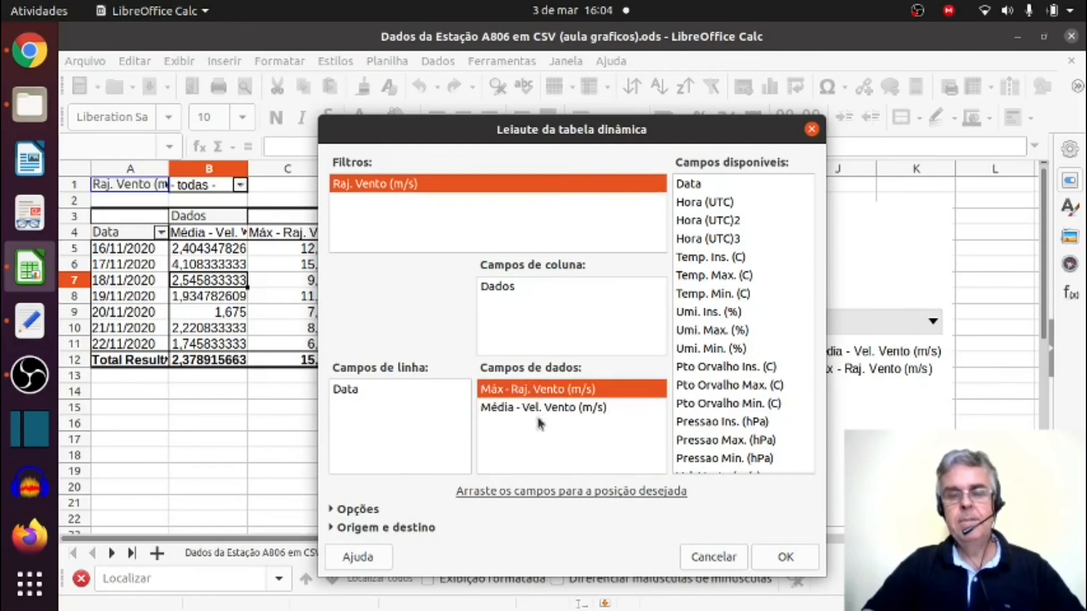
{"action": "mouse_move", "coordinate": [542, 413]}
{"action": "left_mouse_down"}
{"action": "mouse_move", "coordinate": [541, 384]}
{"action": "mouse_move", "coordinate": [547, 400]}
{"action": "left_mouse_up"}
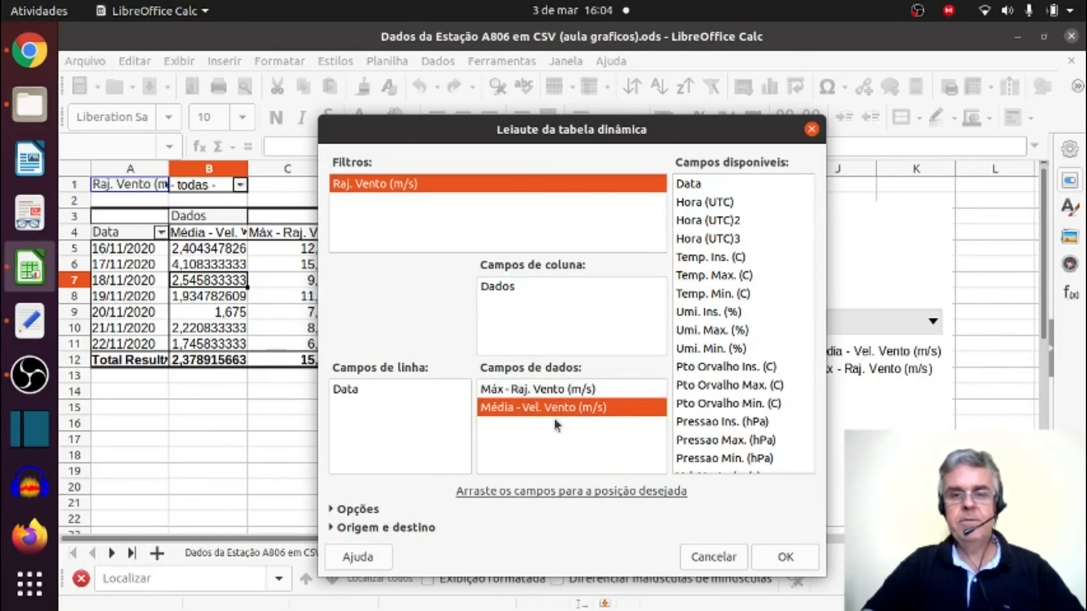
{"action": "left_click", "coordinate": [765, 555]}
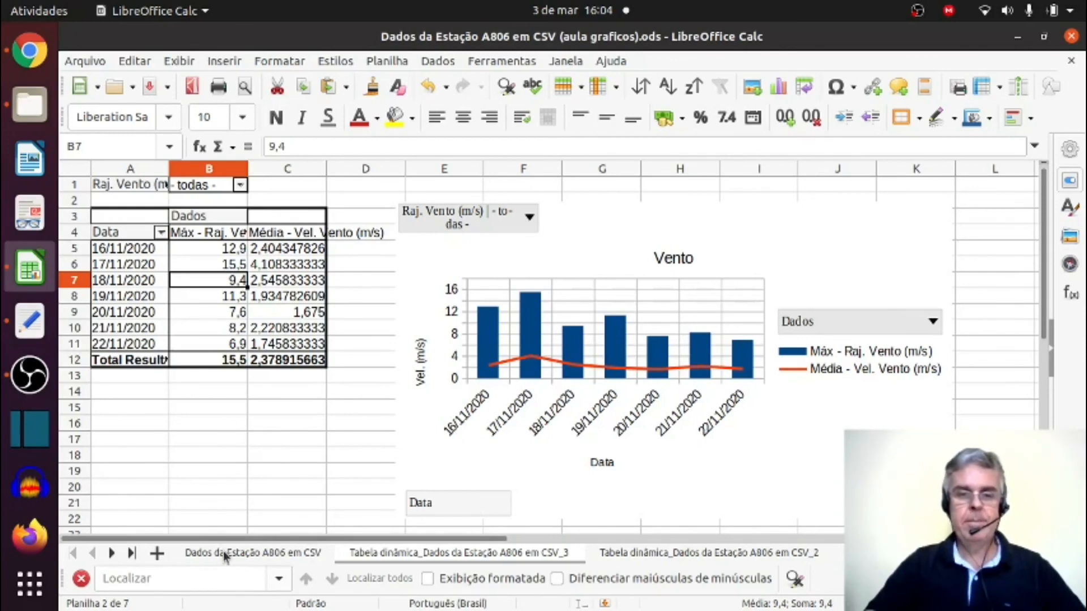
Review the station data sheet, the rainfall and temperature pivot table sheets and the Gráficos and Gráficos 2 chart sheets.
{"action": "left_click", "coordinate": [276, 554]}
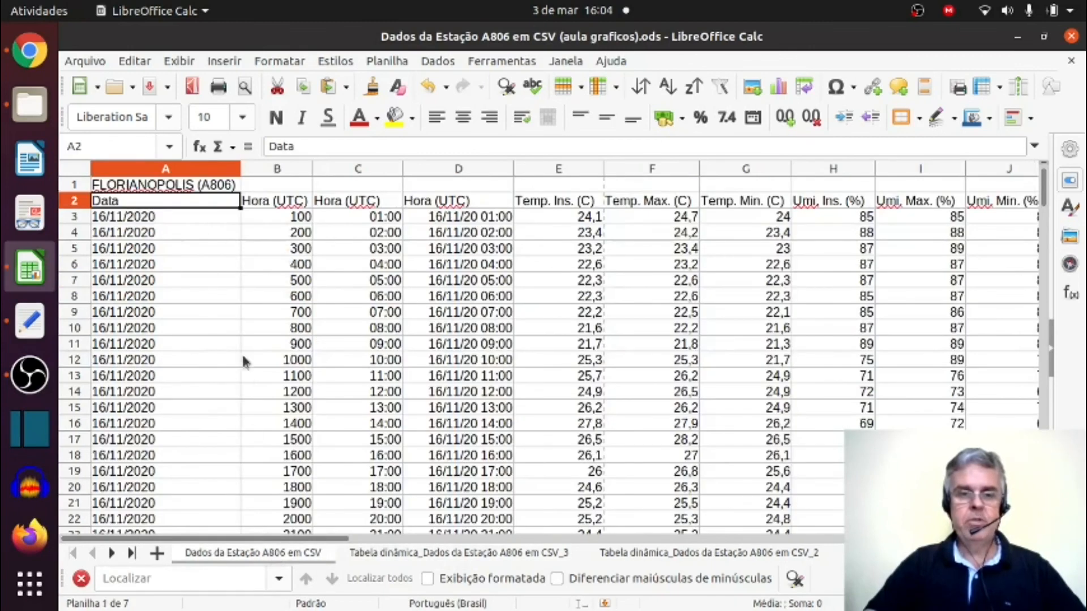
{"action": "left_click", "coordinate": [387, 552]}
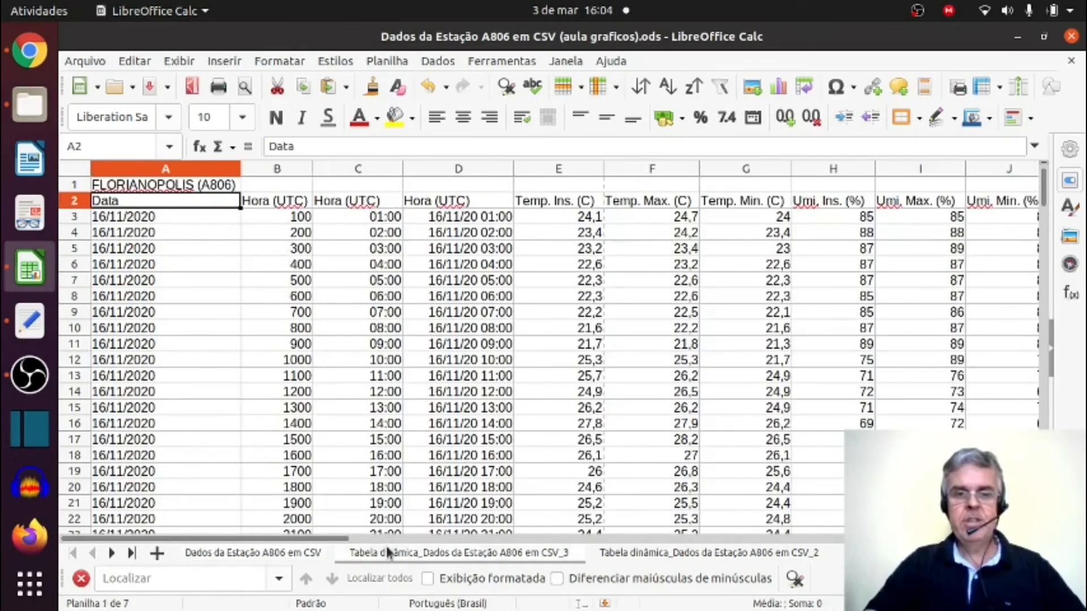
{"action": "left_click", "coordinate": [633, 552]}
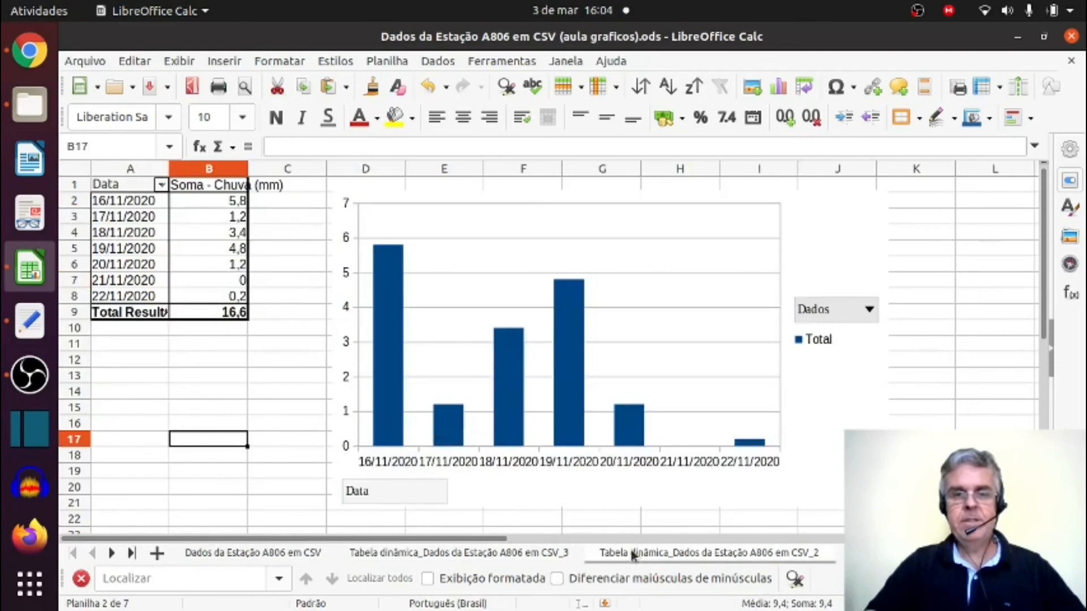
{"action": "left_click", "coordinate": [874, 553]}
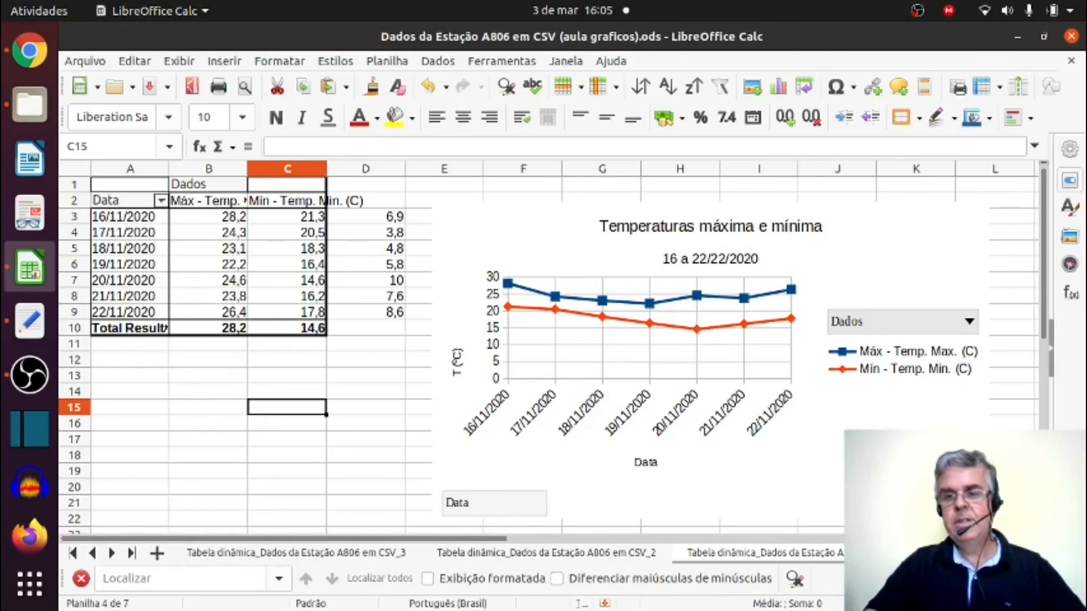
{"action": "key", "text": "ctrl+Page_Down"}
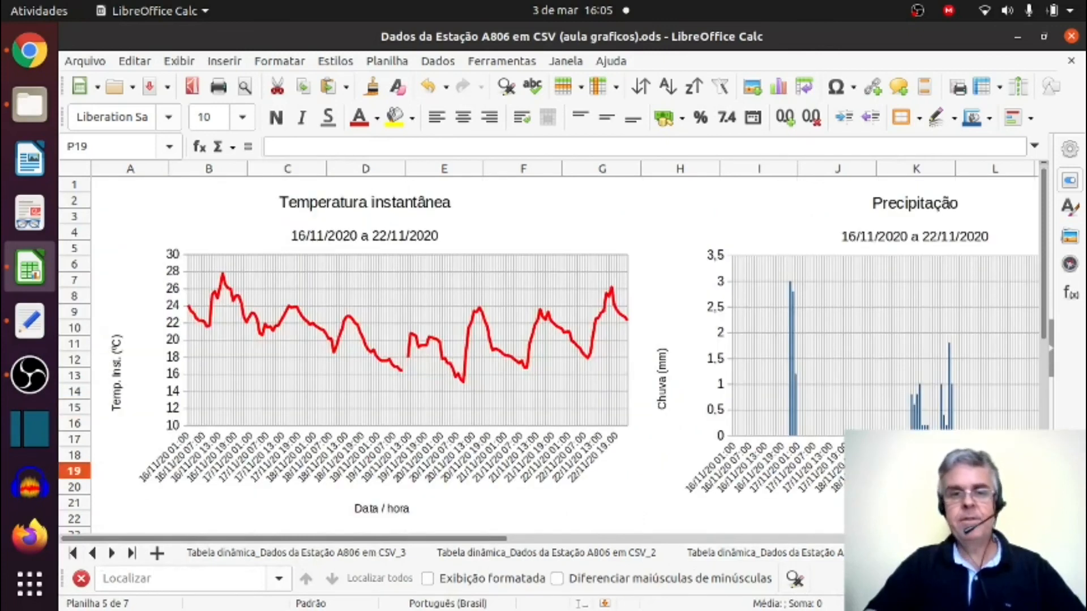
{"action": "key", "text": "ctrl+Page_Down"}
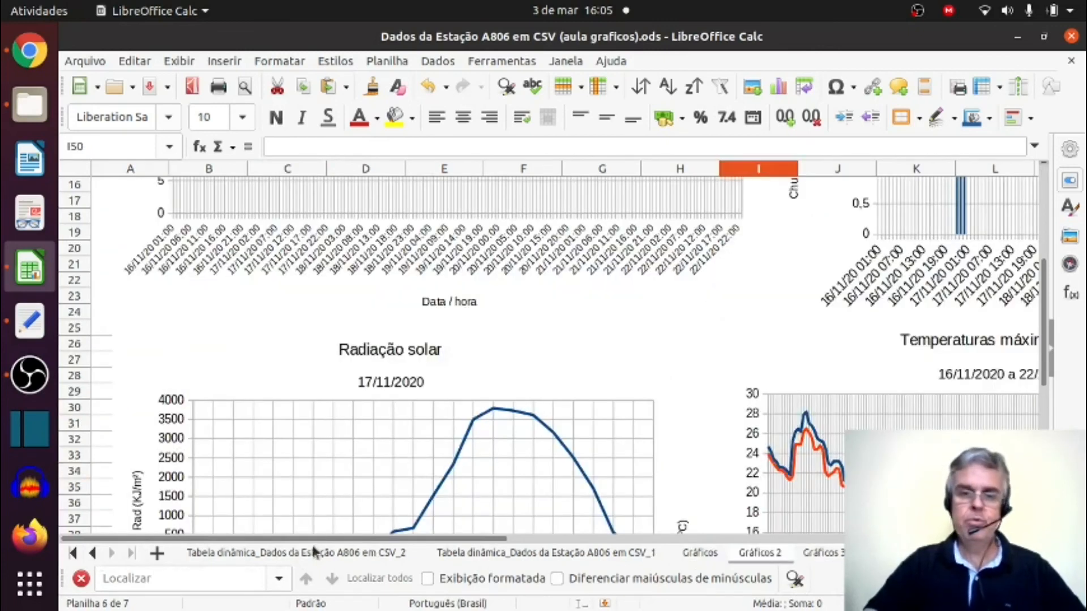
Return to the Dados da Estação A806 em CSV sheet and save the workbook.
{"action": "left_click", "coordinate": [94, 554]}
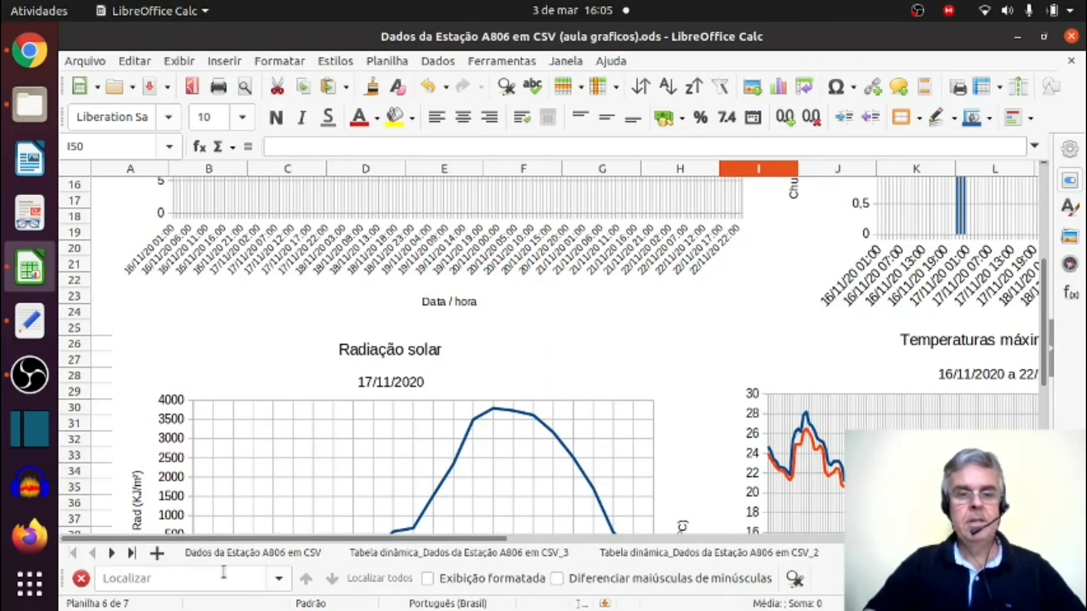
{"action": "left_click", "coordinate": [246, 551]}
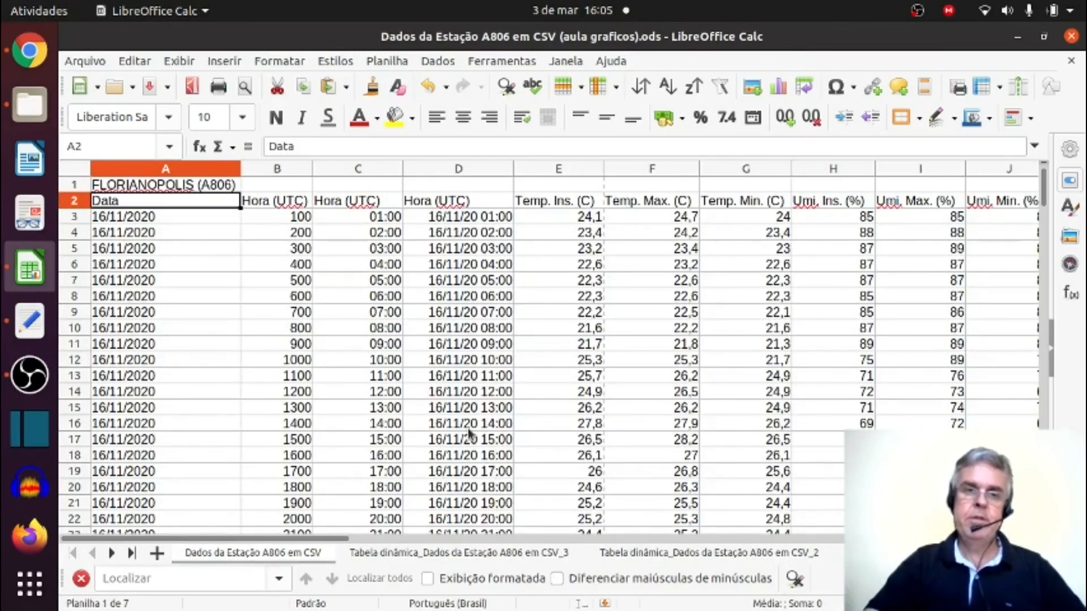
{"action": "left_click", "coordinate": [151, 91]}
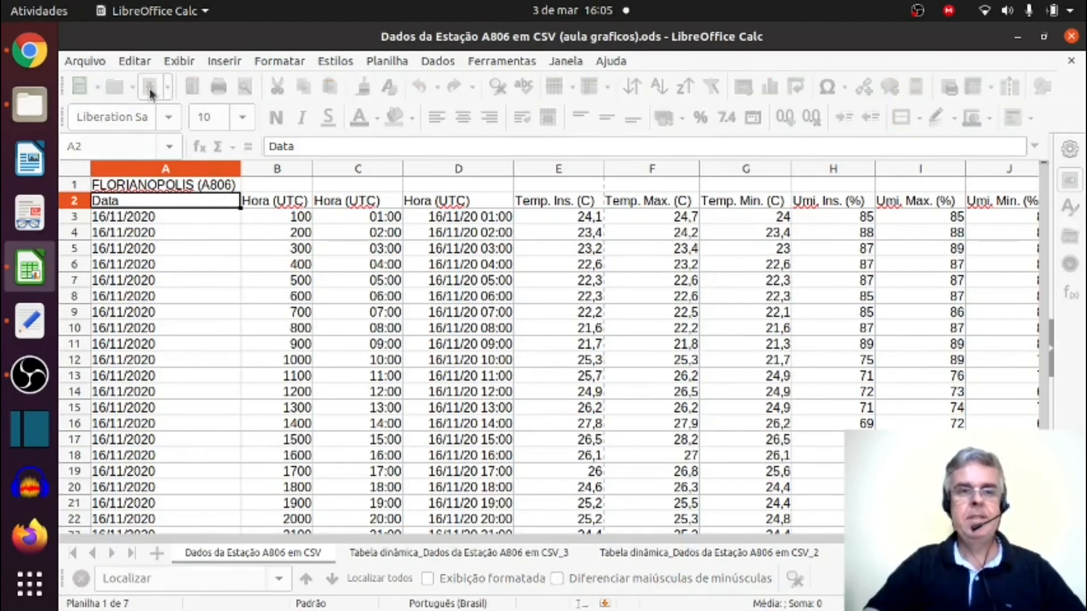